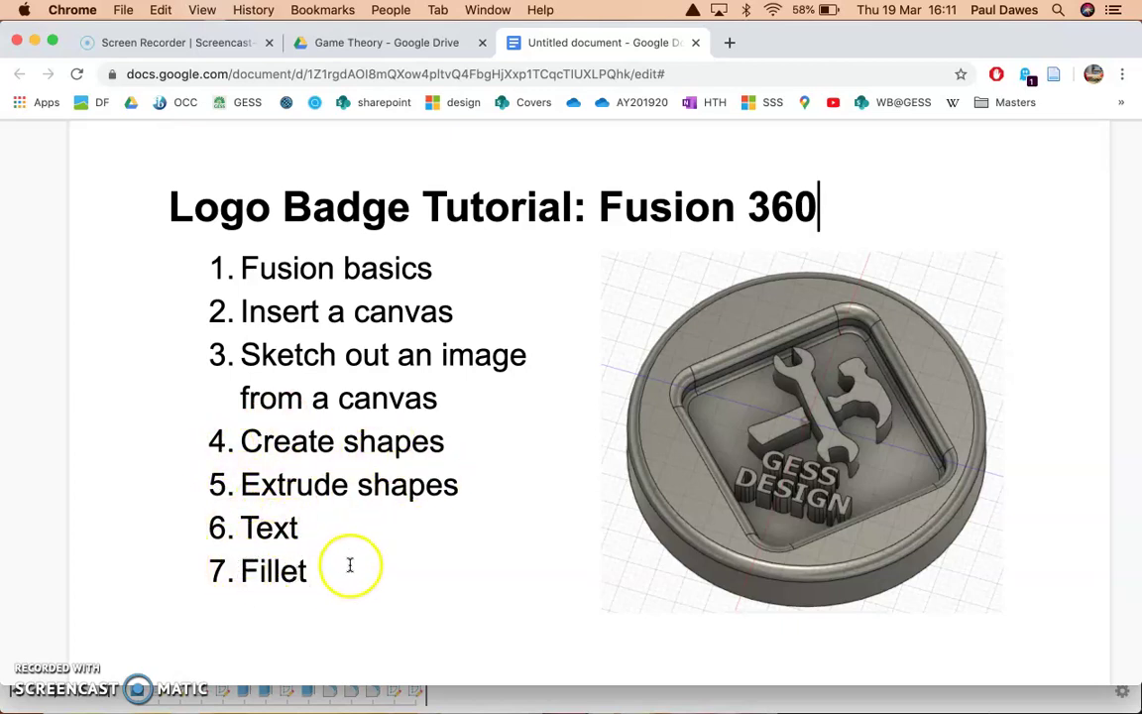
Switch to Fusion 360 and create a new empty design
key(super+Tab)
key(super+Tab)
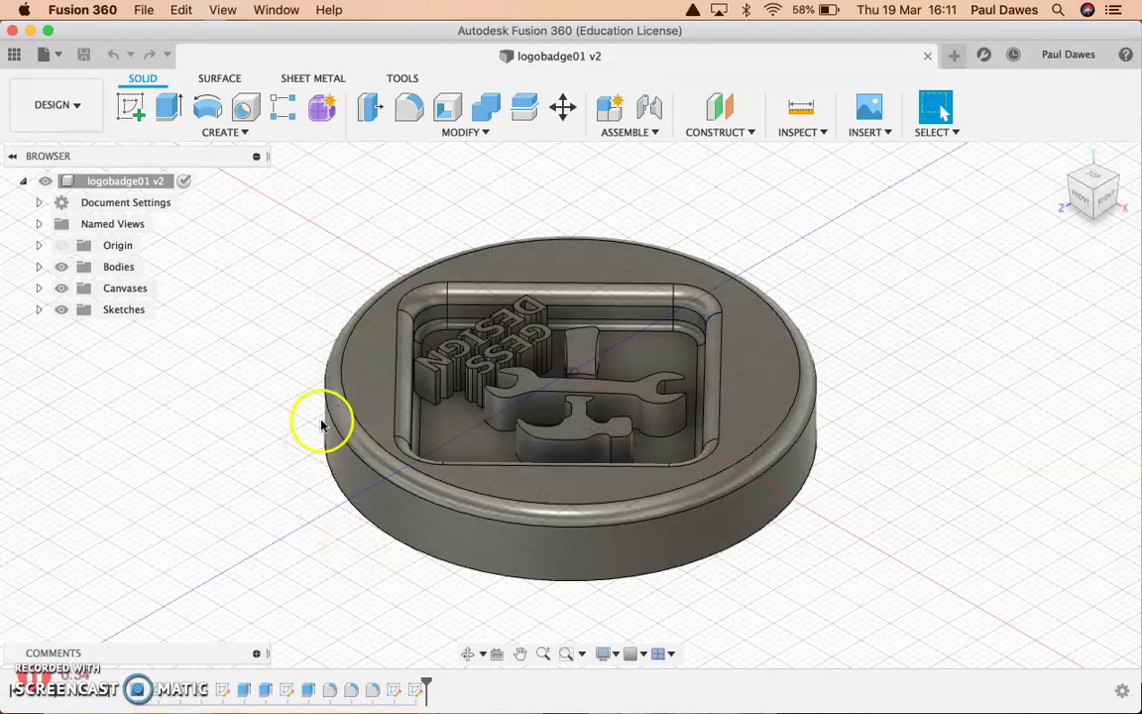
mouse_move(1062, 164)
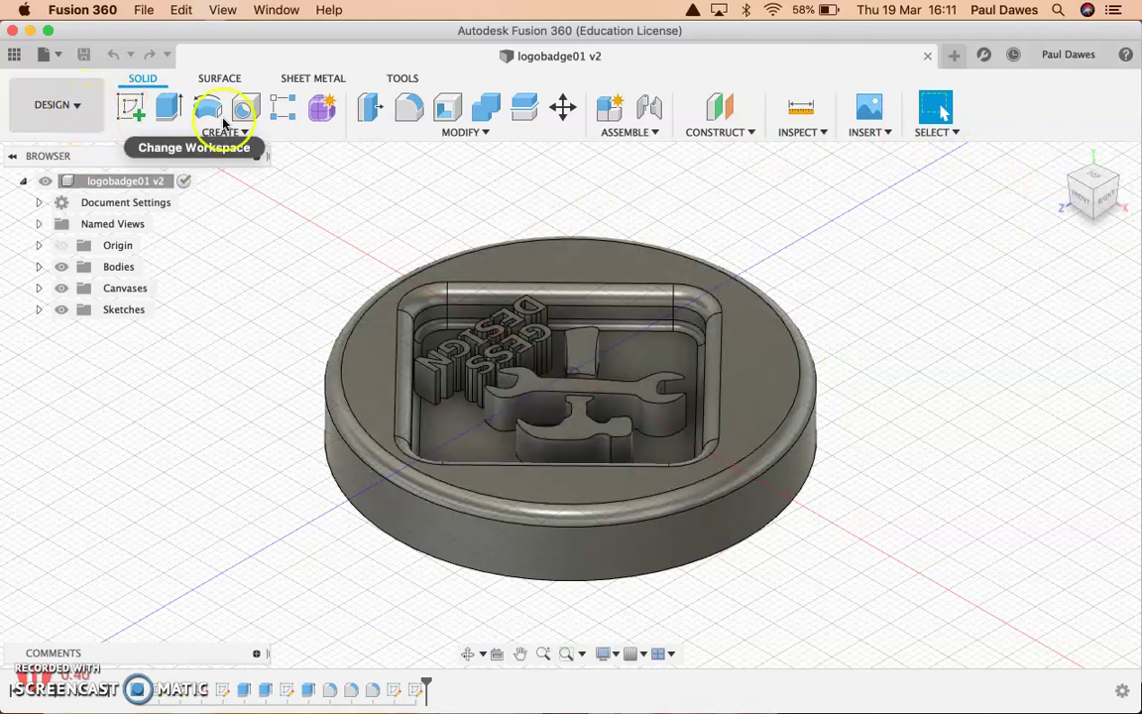
click(953, 56)
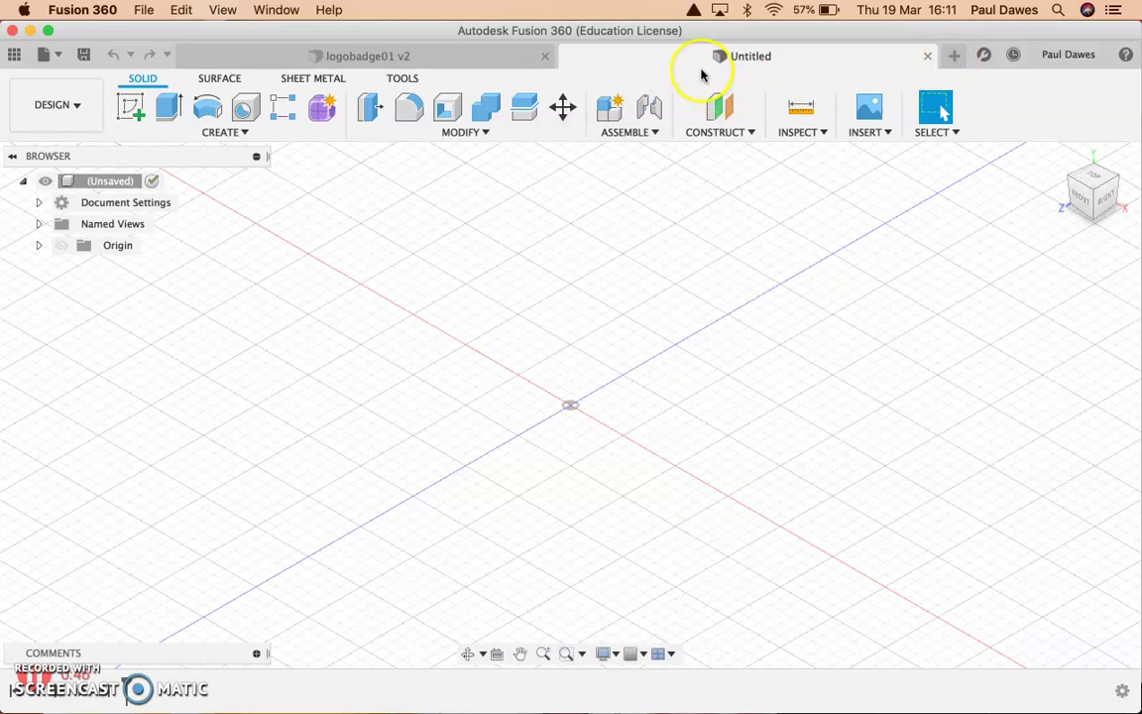
click(84, 54)
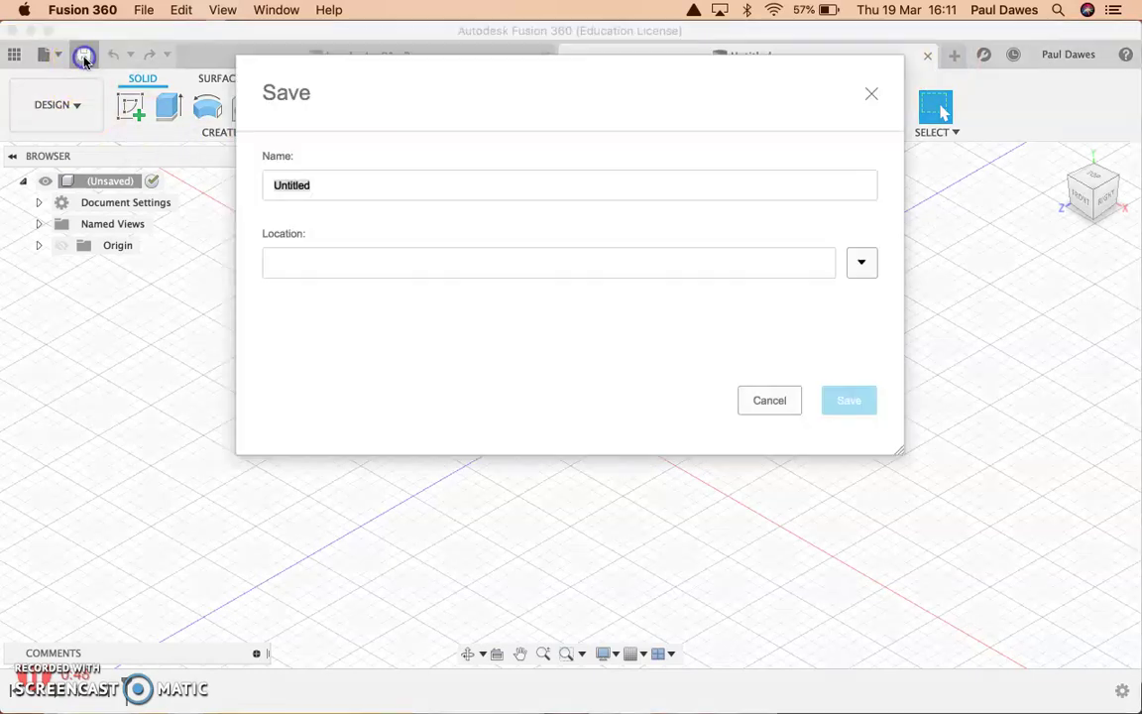
click(763, 399)
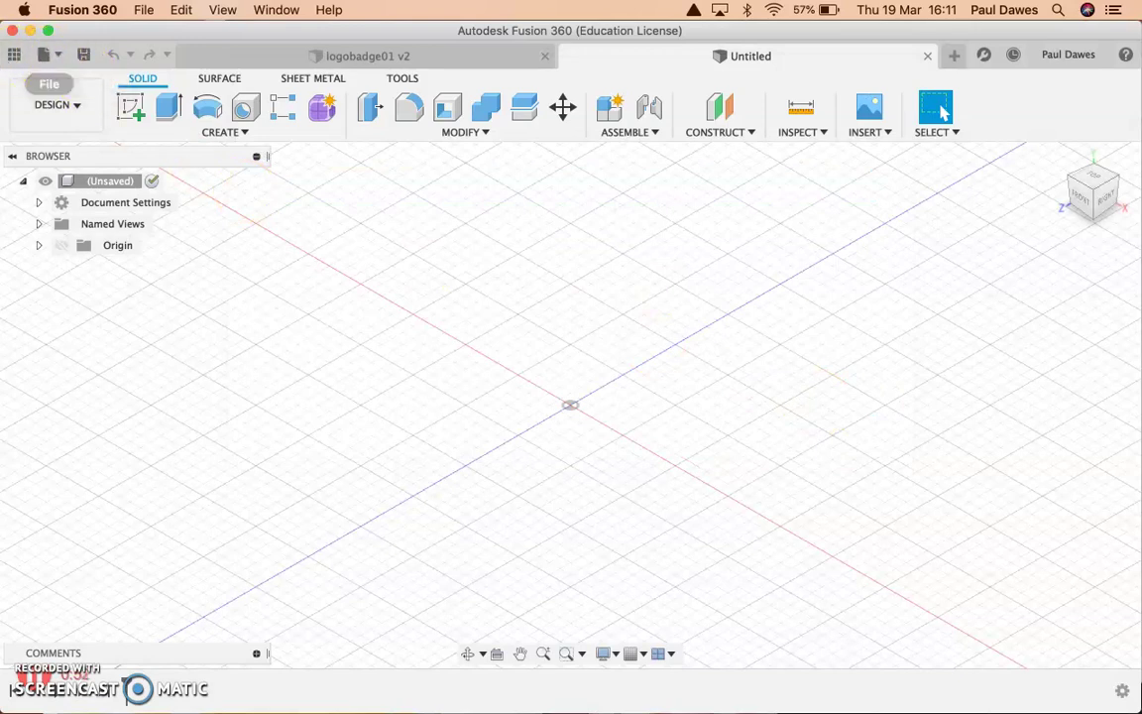
Browse the project data and open the COVID19 folder inside the DT project
click(13, 56)
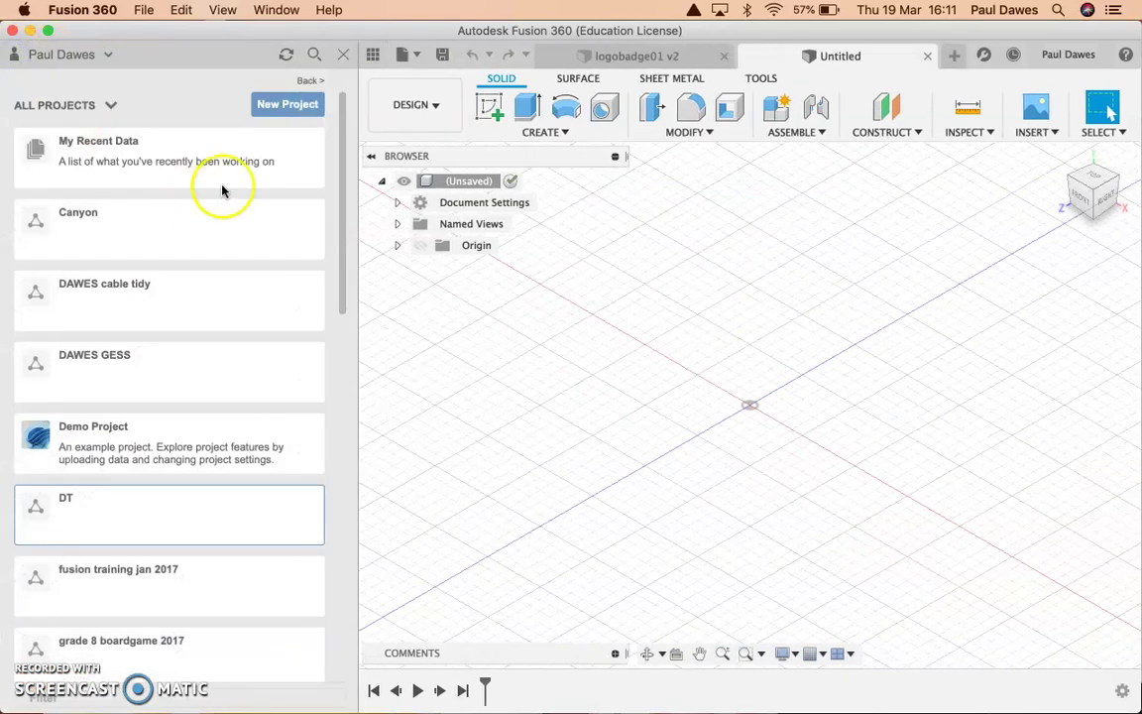
scroll(204, 179, down, 5)
scroll(209, 179, up, 5)
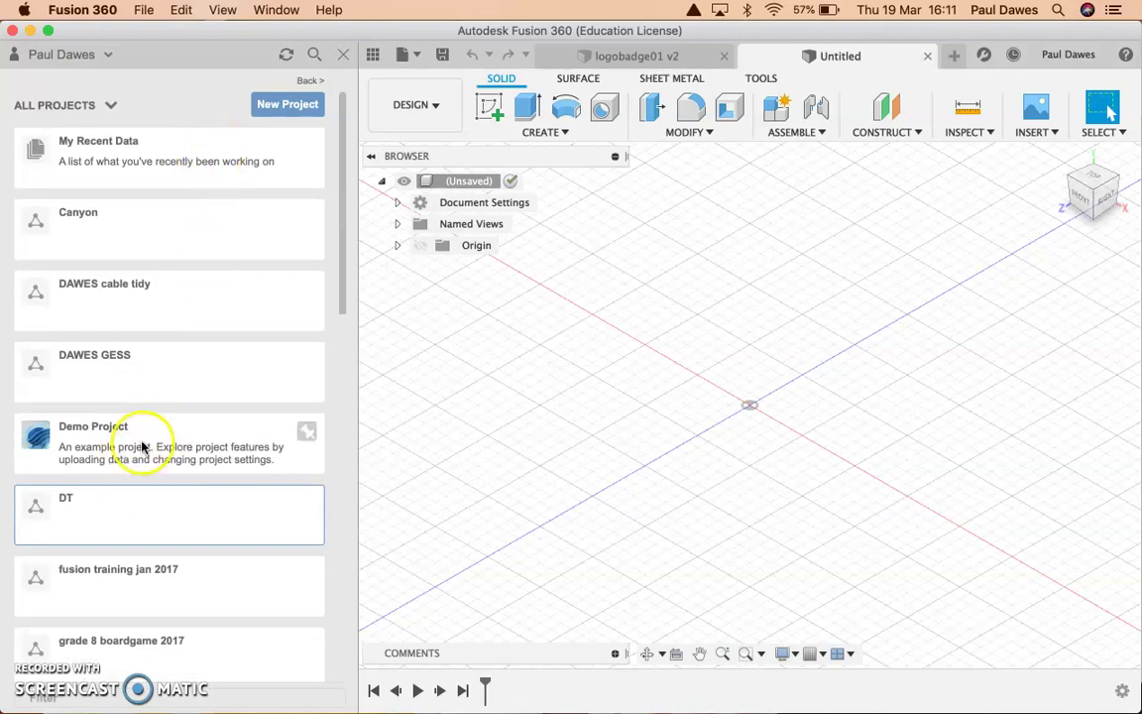
click(40, 510)
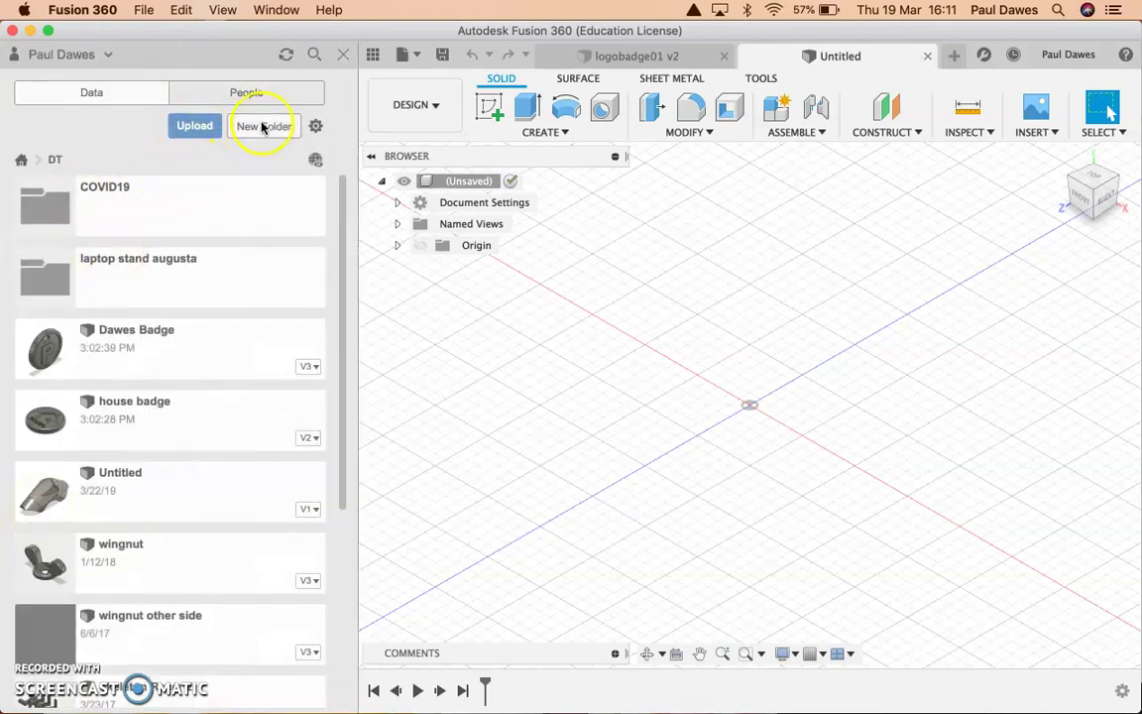
click(47, 209)
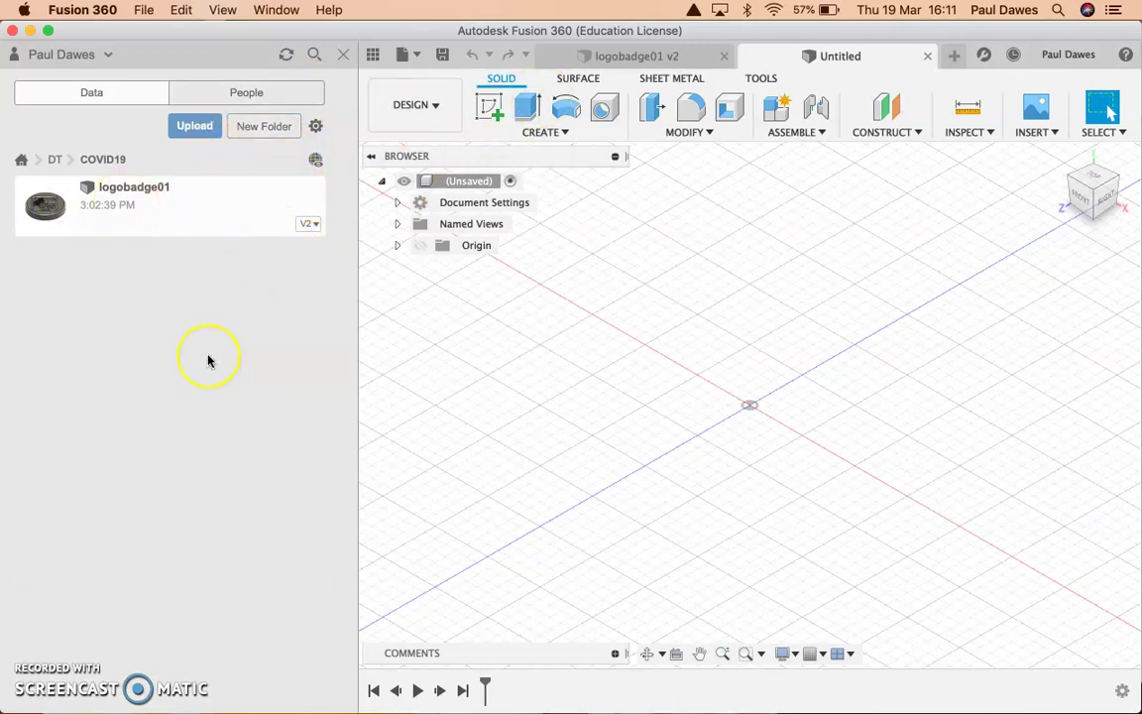
Save the new design as logo03 in the DT > COVID19 folder and close the project data browser
click(442, 54)
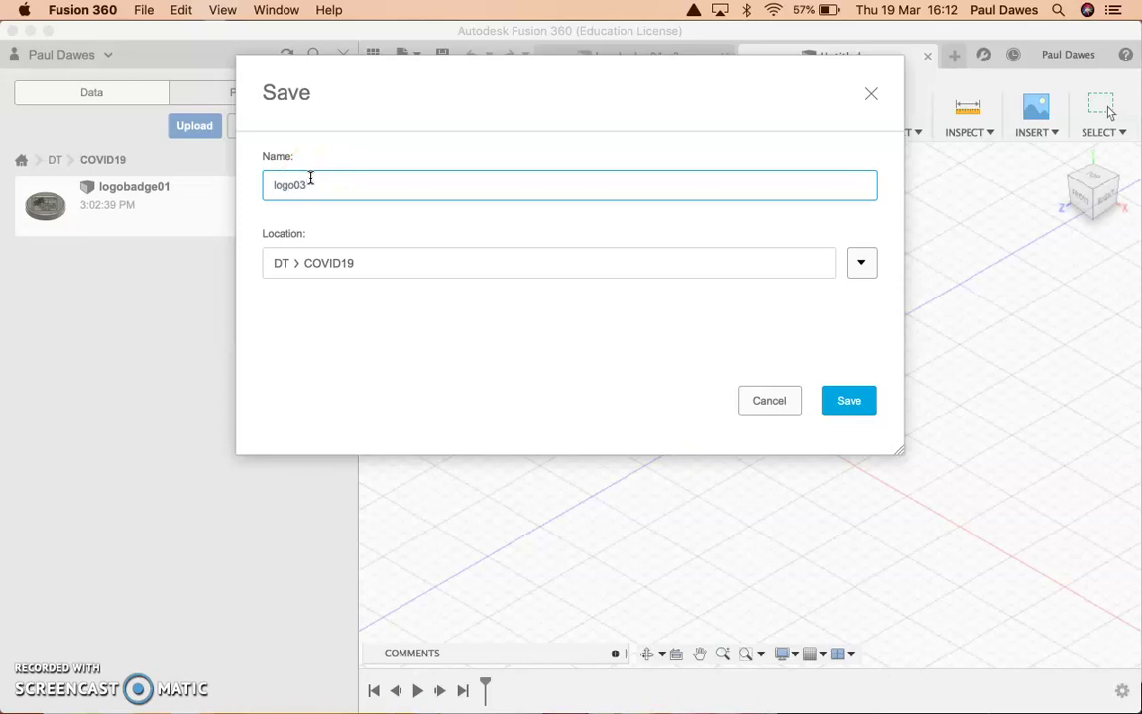
key(Return)
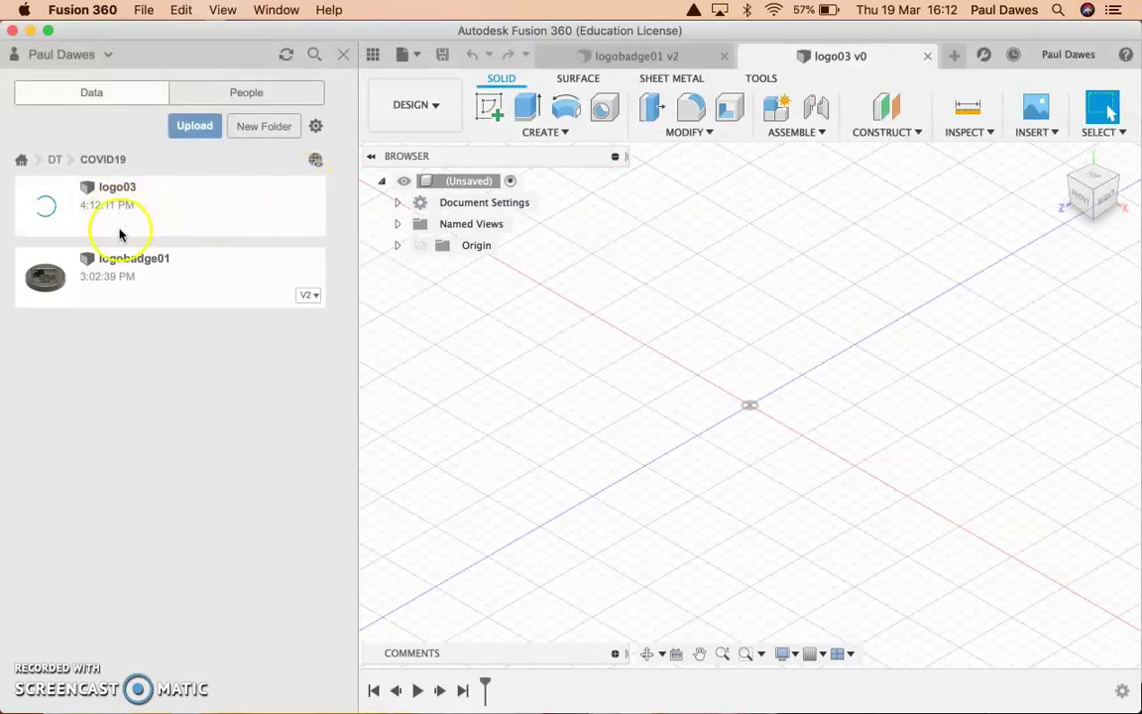
click(338, 55)
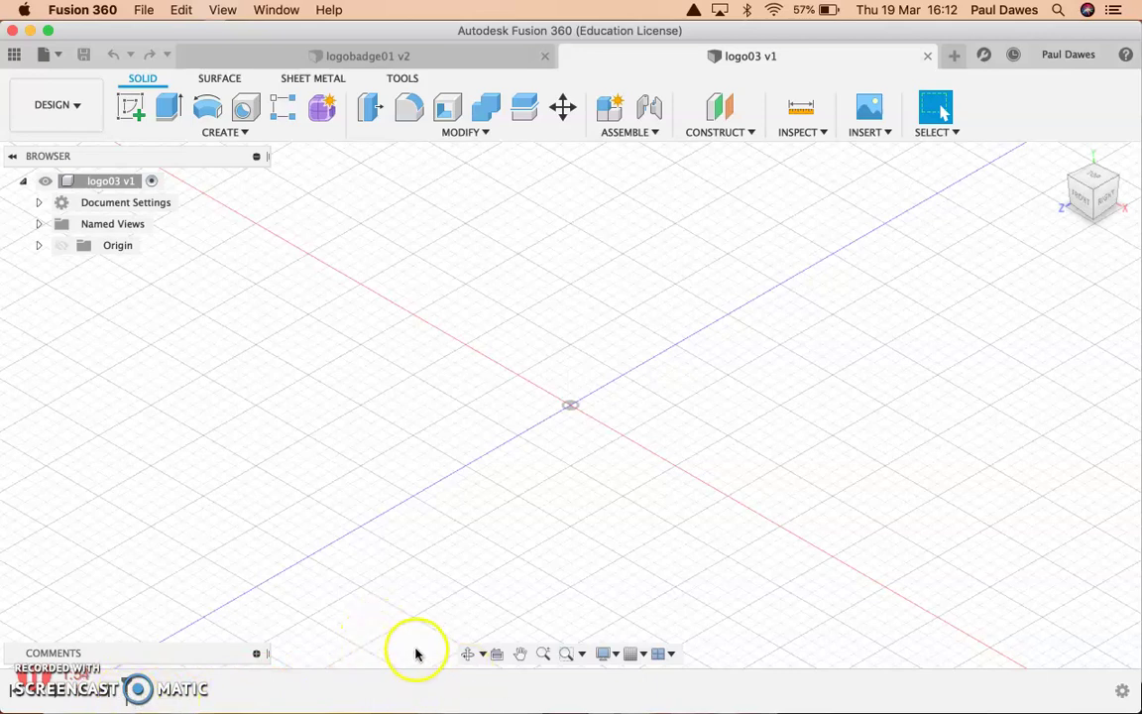
key(F11)
key(F11)
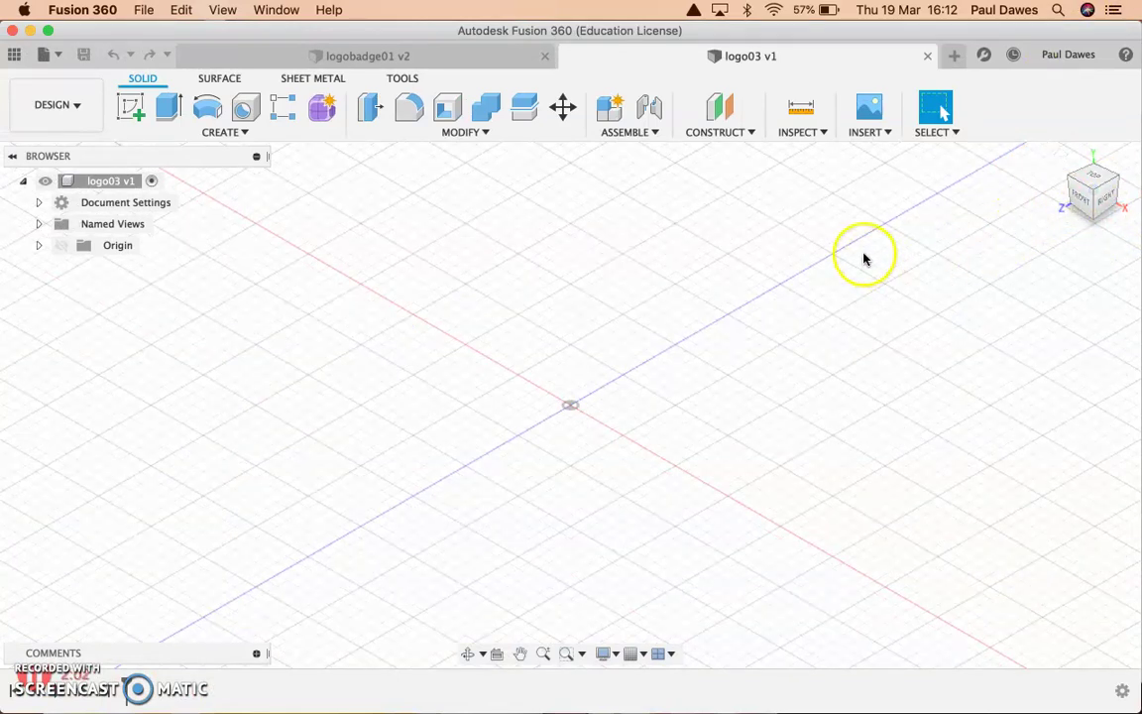
key(super+Tab)
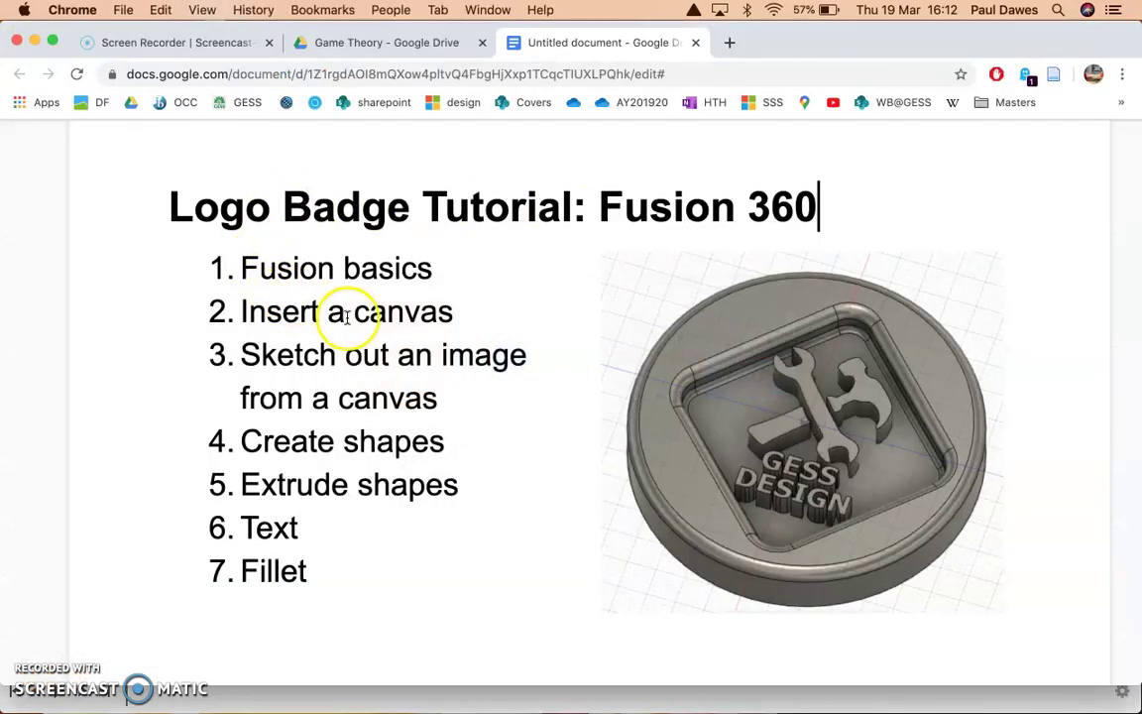
key(super+Tab)
Insert a canvas from the computer using the recent image "Screenshot 2020-03-19 at 8.29.49 AM"
click(860, 132)
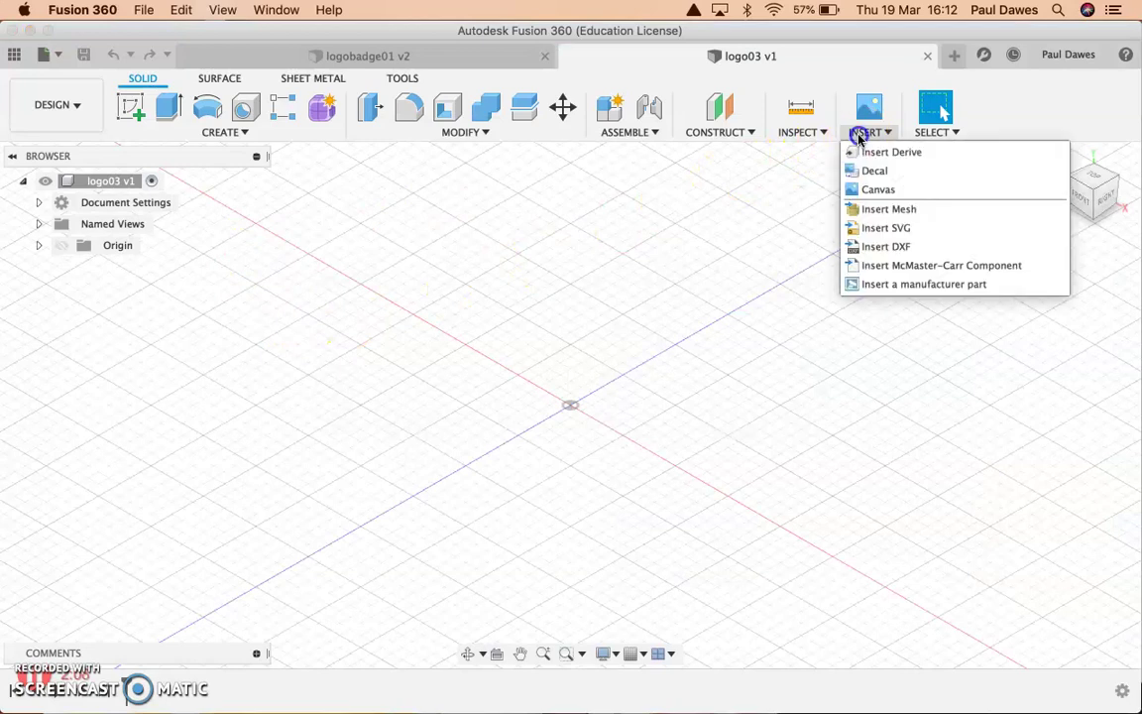
click(870, 173)
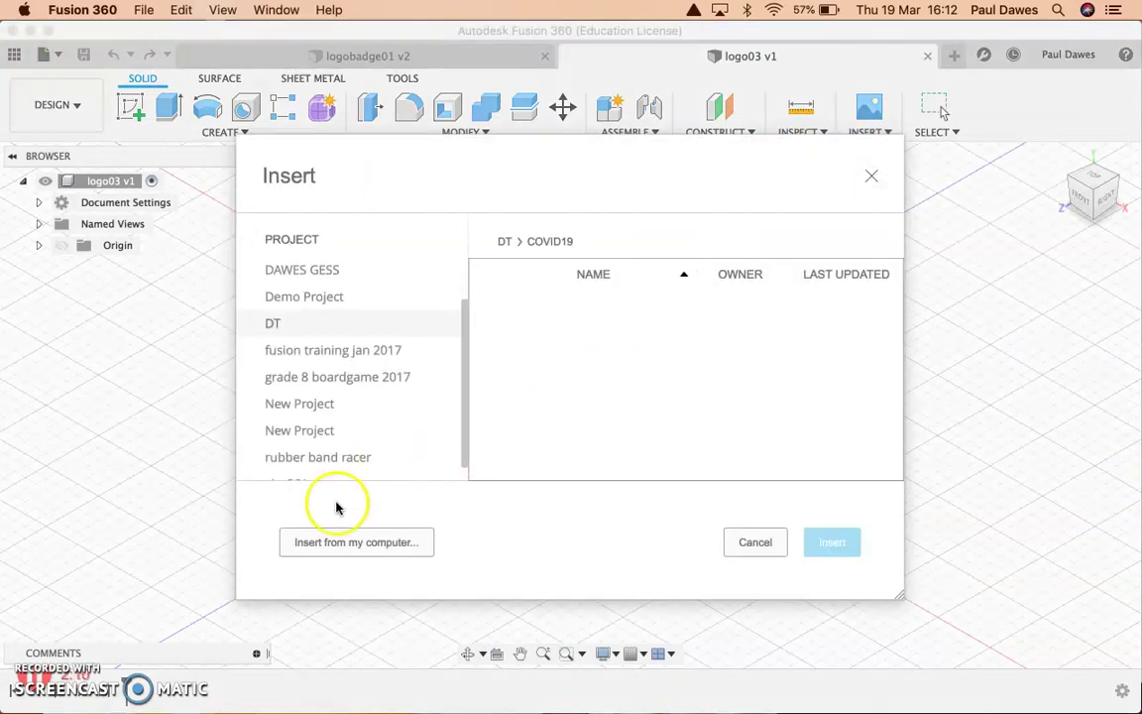
click(339, 532)
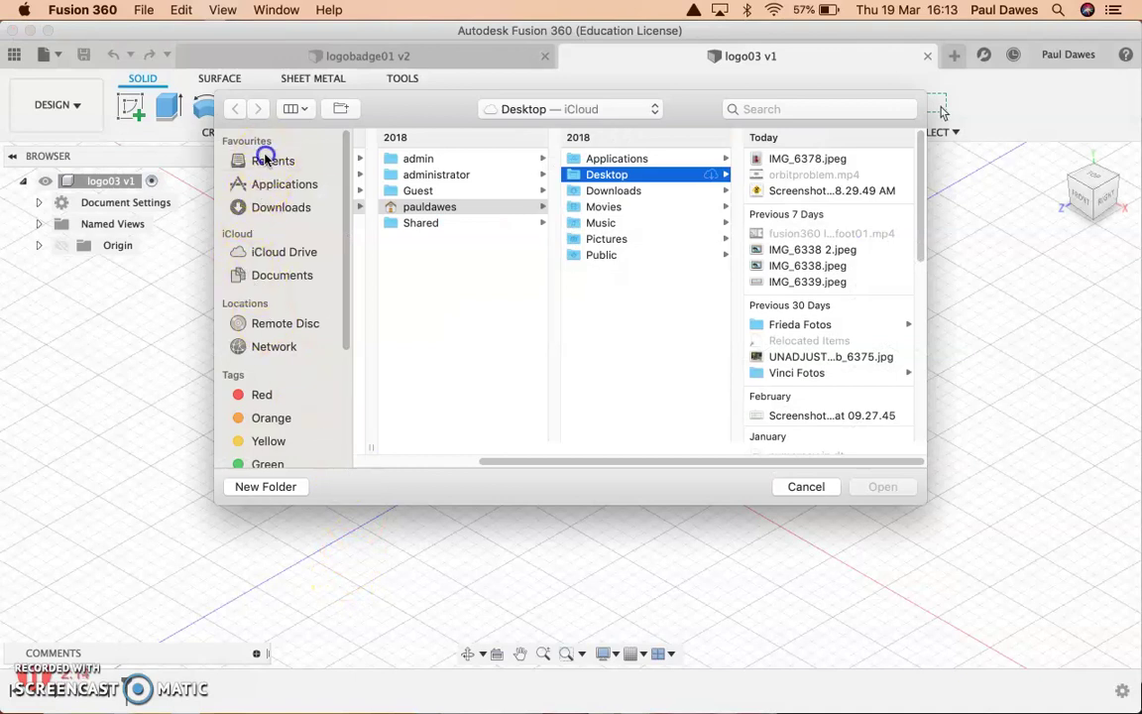
click(268, 160)
click(402, 175)
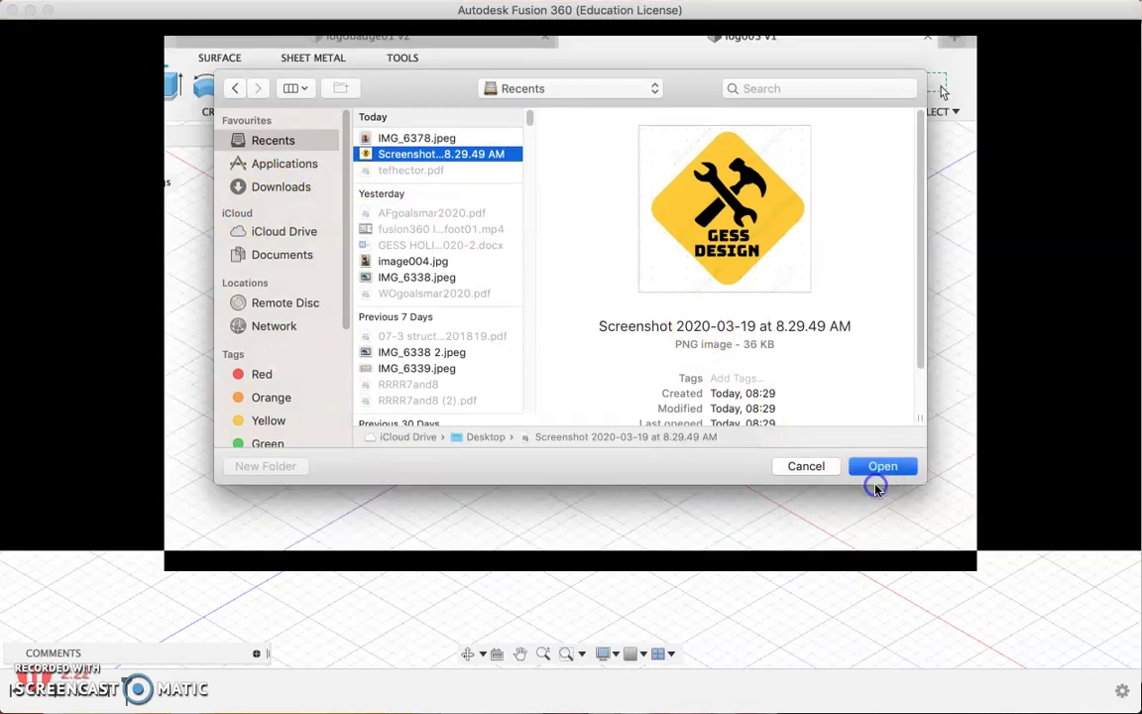
click(878, 487)
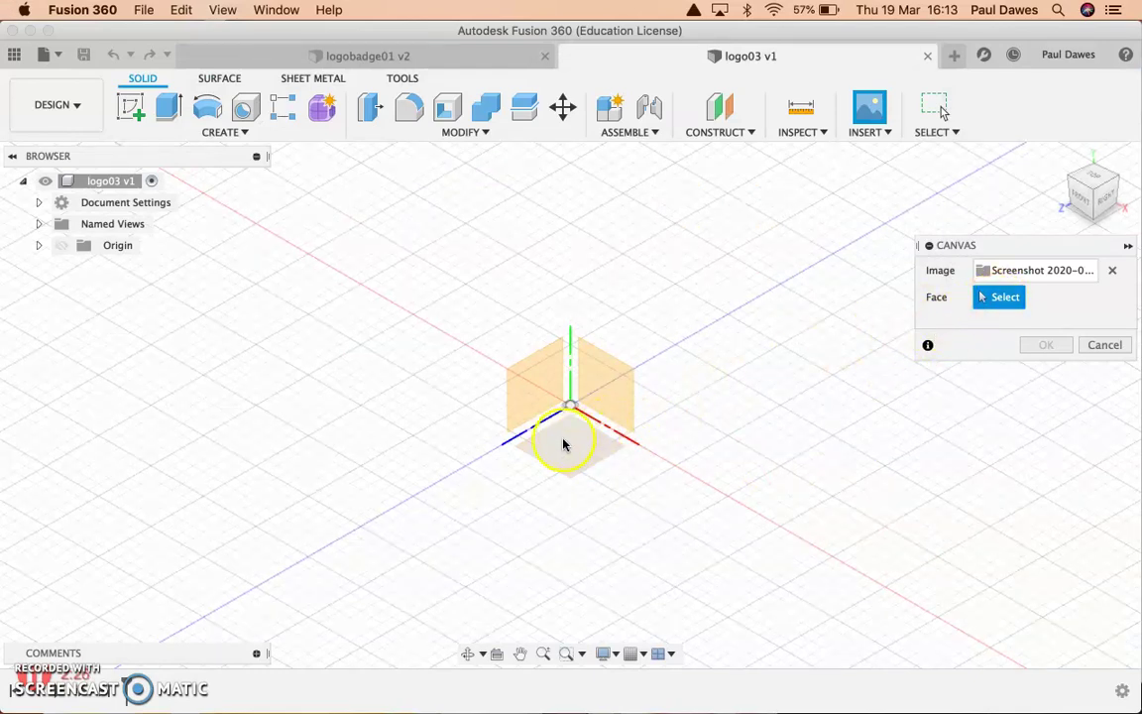
Place the canvas on the horizontal XZ plane and try rotating it to a Z angle of -180 degrees
click(571, 464)
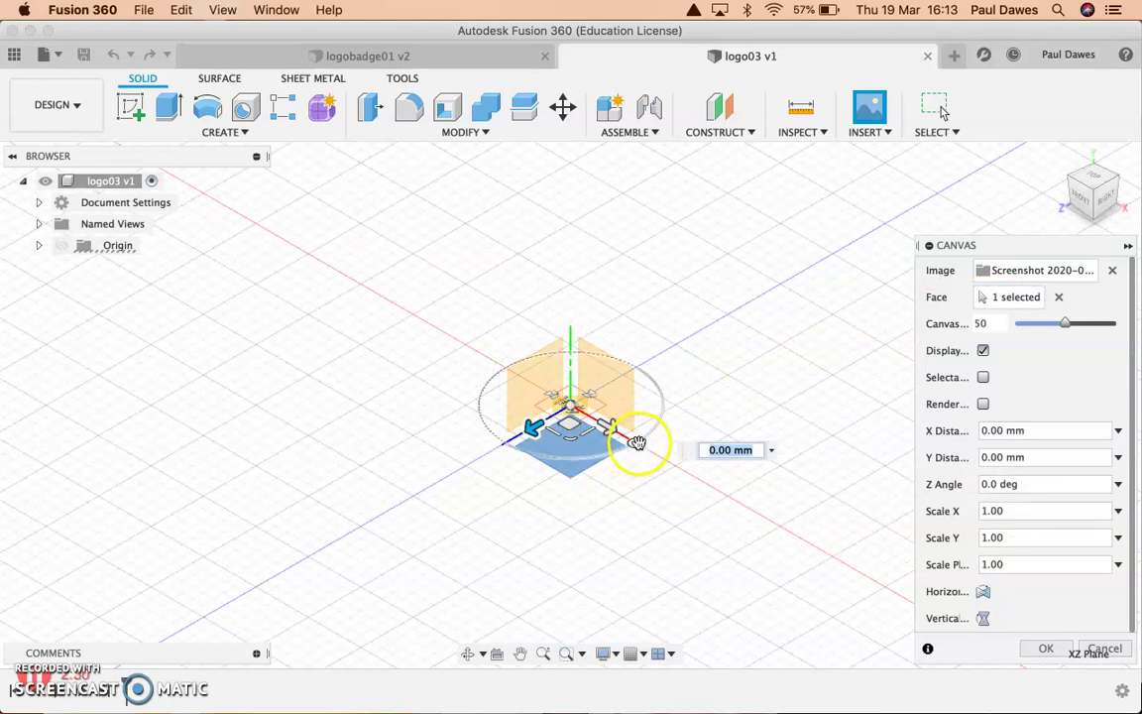
drag(635, 443, 520, 375)
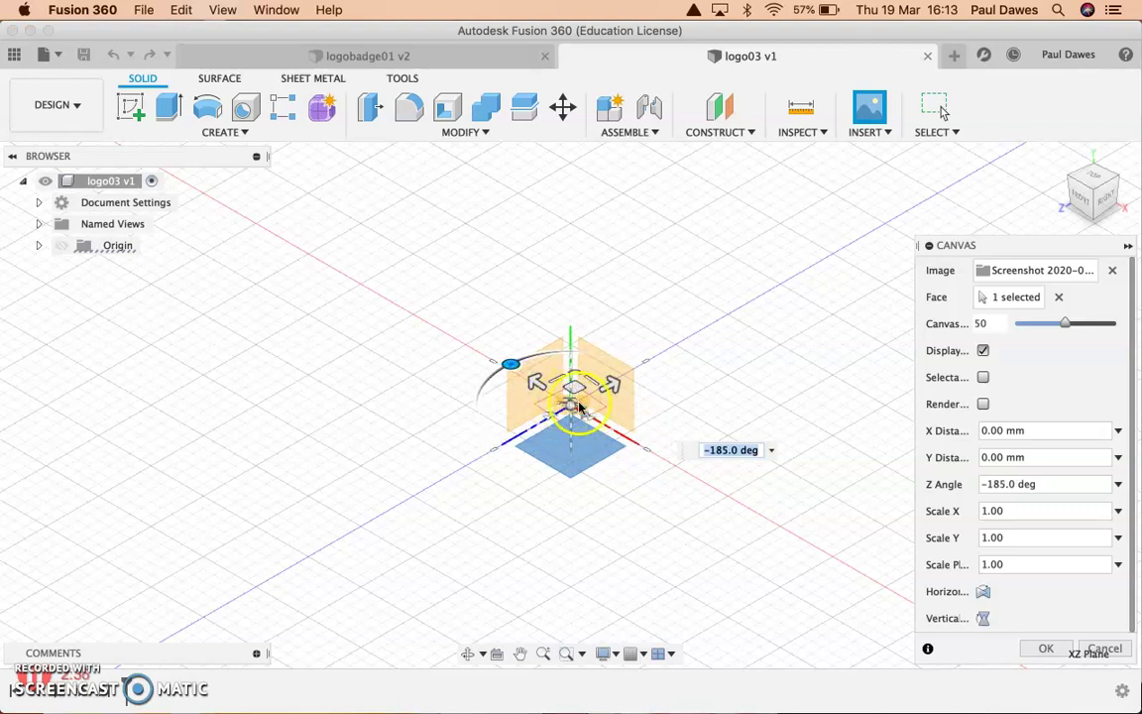
drag(509, 365, 504, 367)
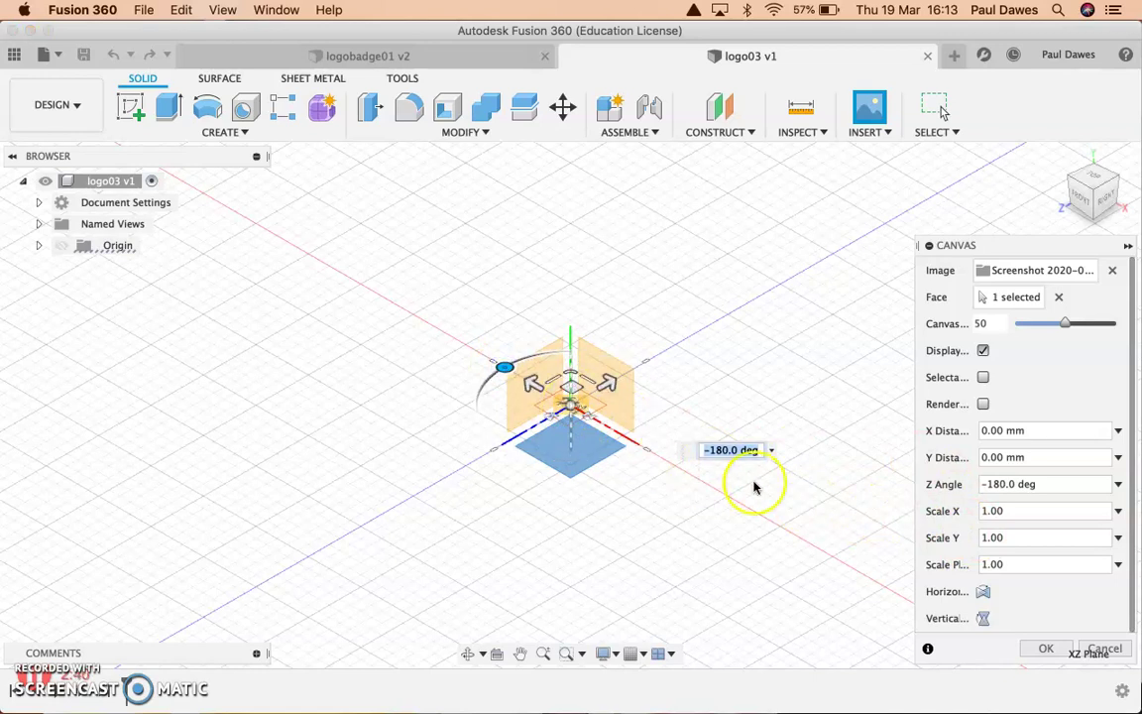
Scale the logo canvas to 4 in both X and Y and finish inserting it
click(981, 512)
double_click(972, 510)
text(4)
key(Tab)
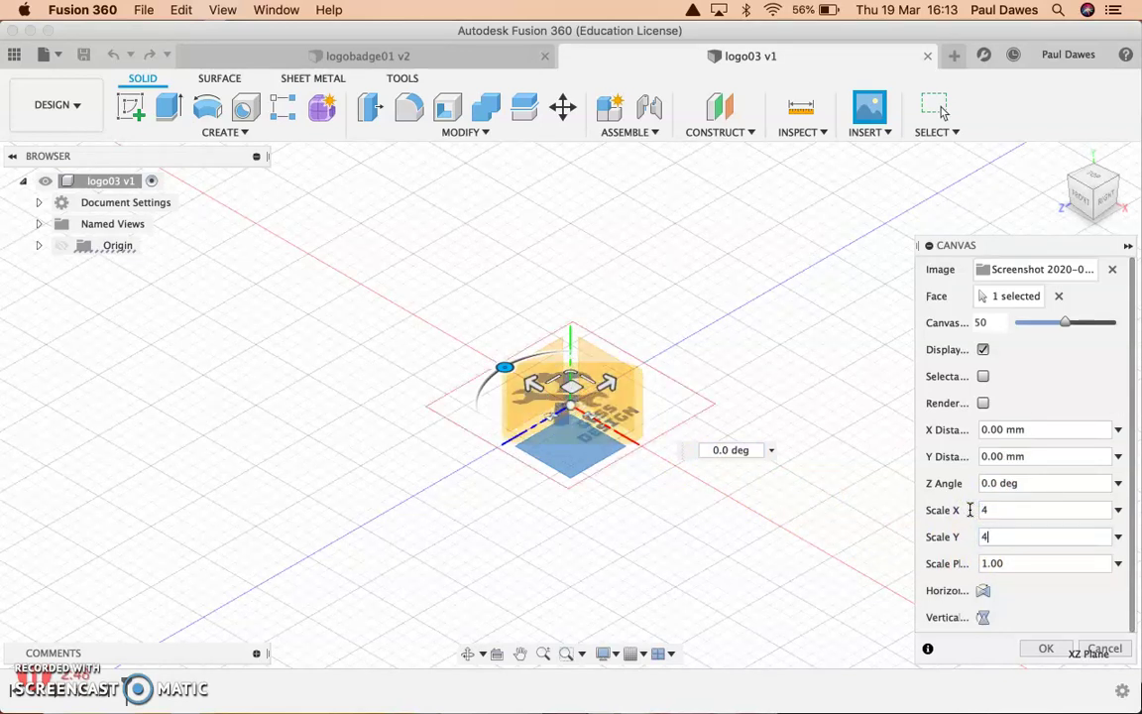
click(1045, 650)
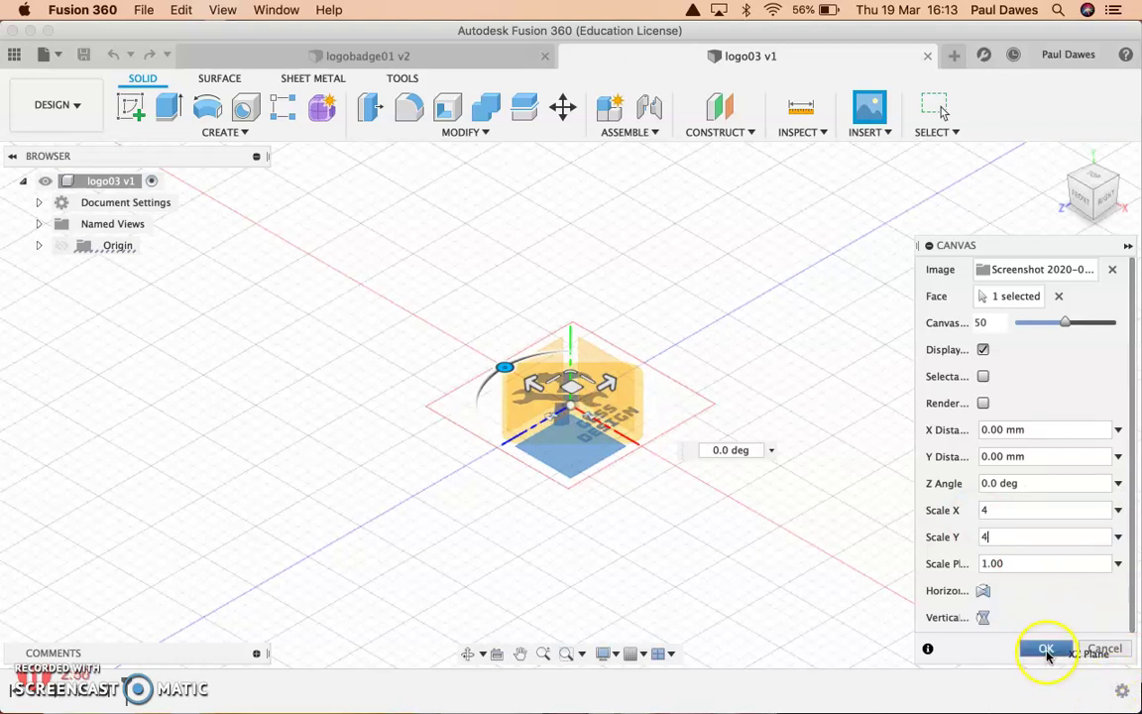
mouse_move(505, 368)
mouse_down()
mouse_move(500, 358)
mouse_move(616, 364)
mouse_move(602, 349)
mouse_move(508, 344)
mouse_move(490, 359)
mouse_up()
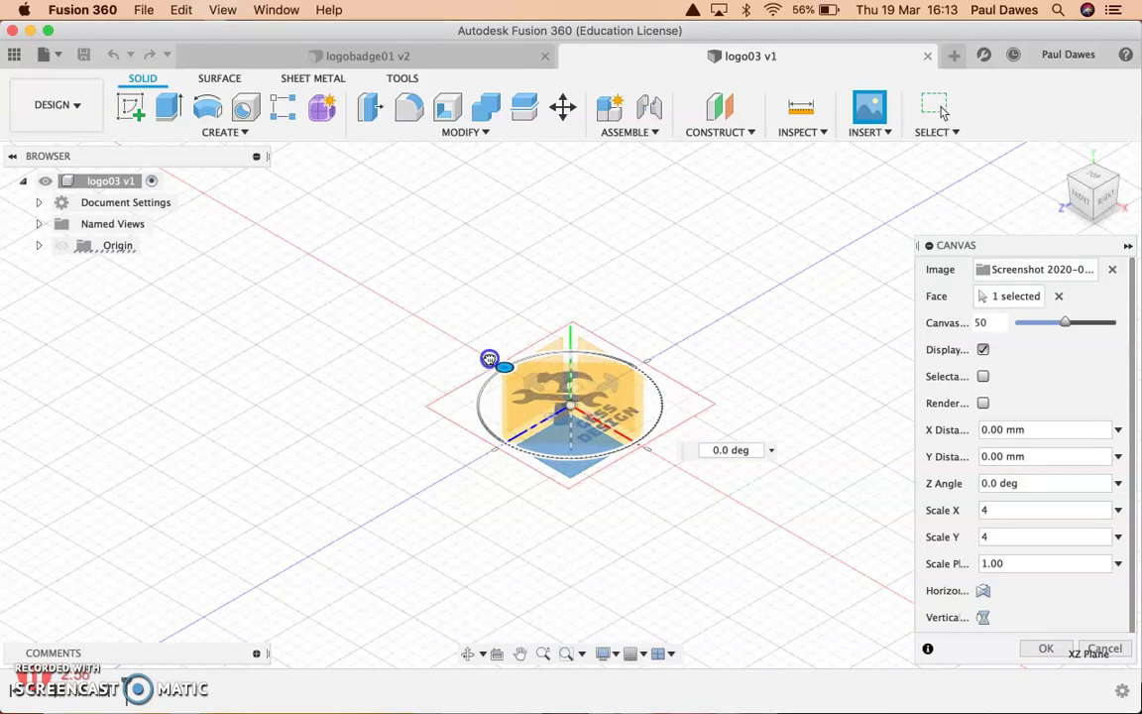
click(1046, 648)
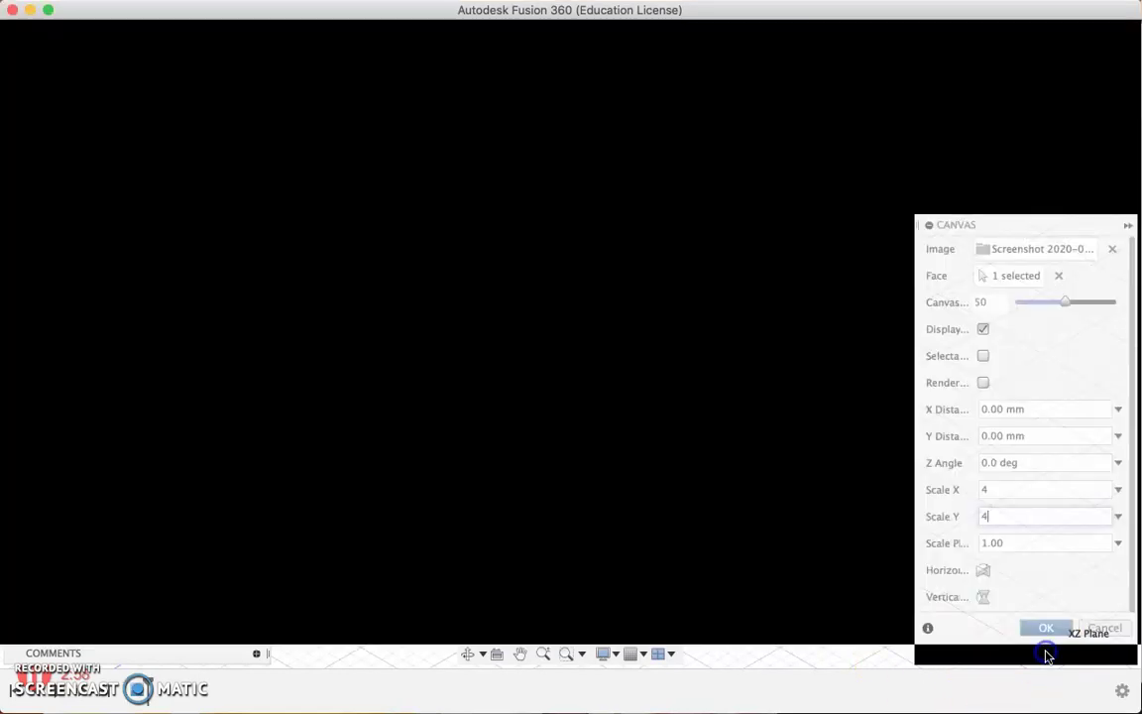
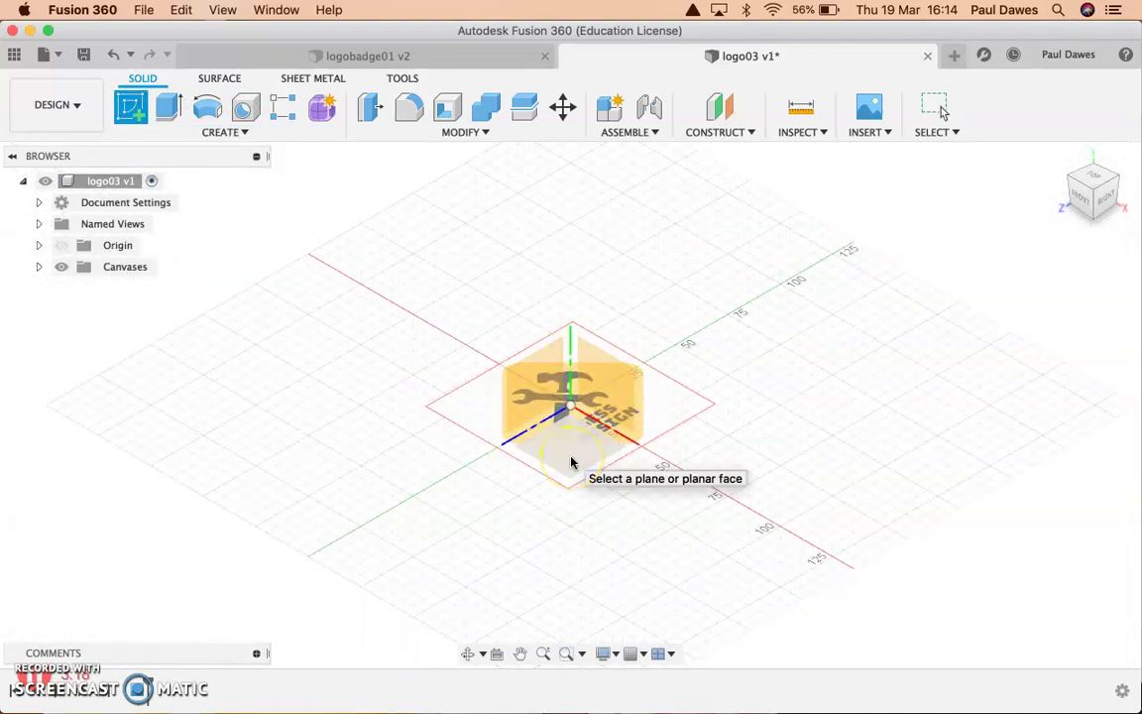
Start a new sketch on the horizontal XZ plane where the logo canvas lies
click(571, 462)
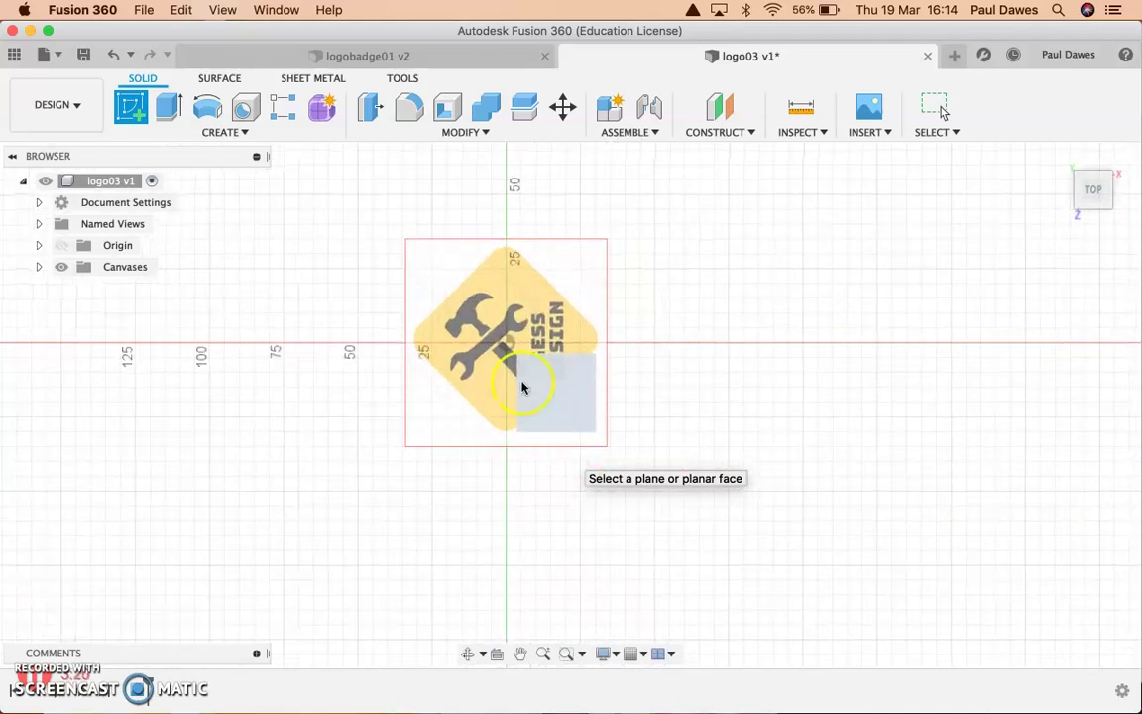
scroll(501, 339, up, 6)
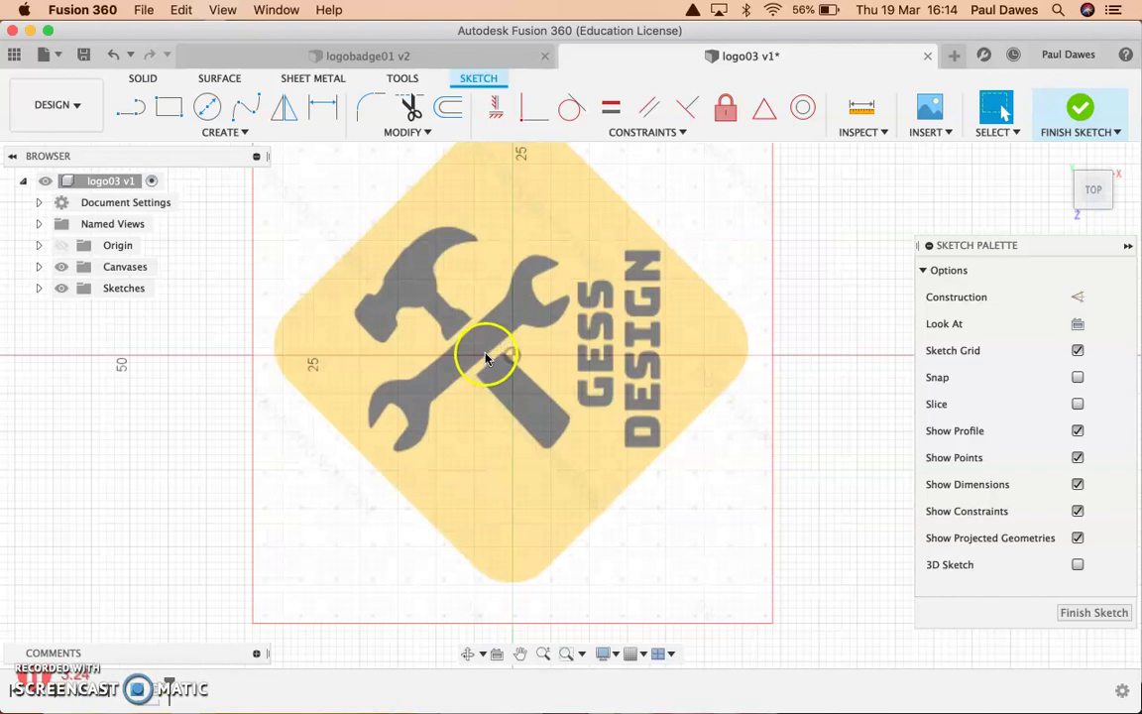
scroll(485, 342, up, 2)
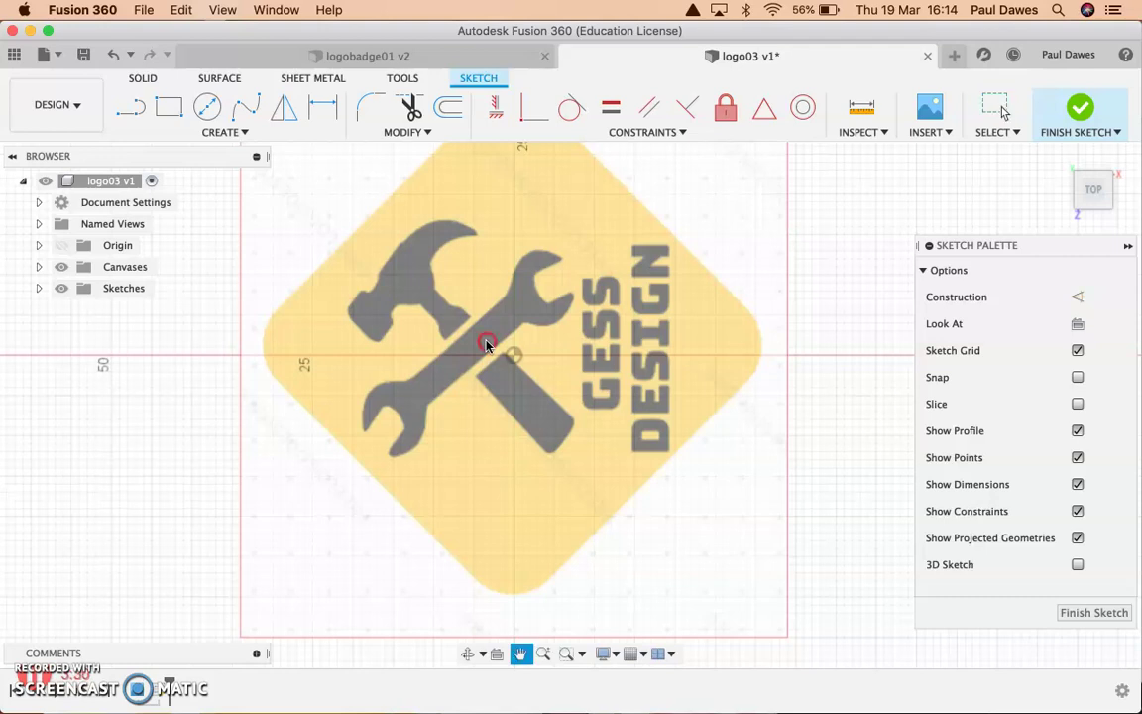
mouse_move(487, 345)
middle_down()
mouse_move(328, 346)
mouse_move(615, 341)
mouse_move(561, 285)
mouse_move(513, 365)
mouse_move(555, 347)
middle_up()
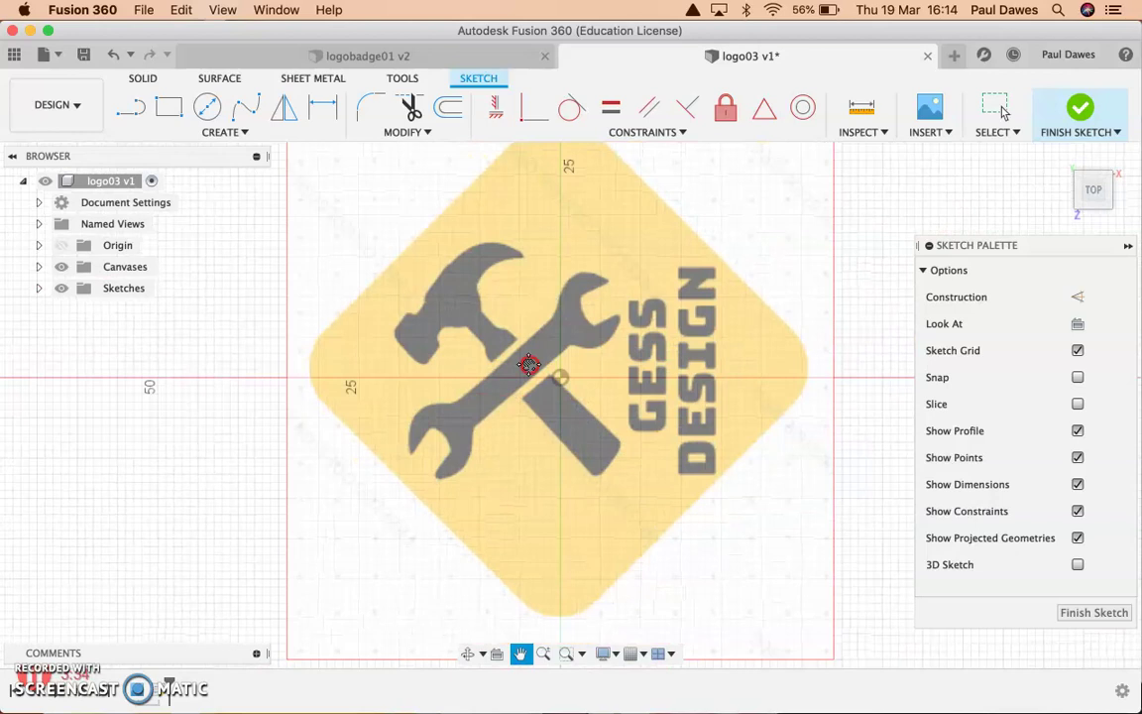
key(Escape)
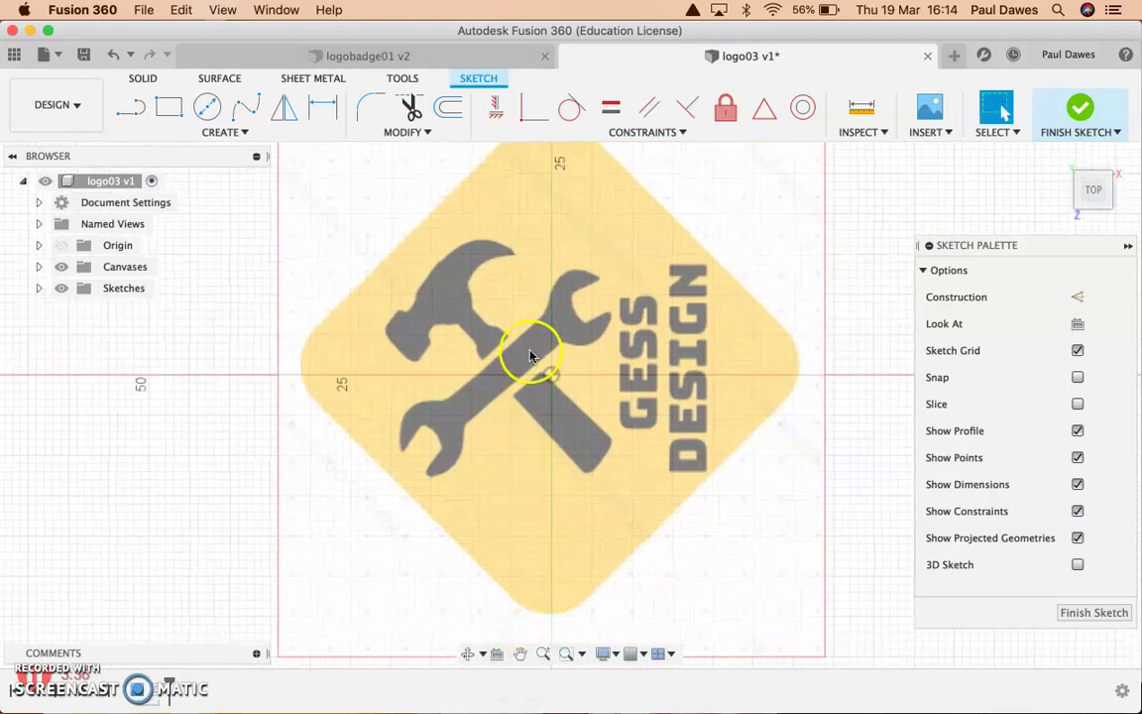
mouse_move(527, 330)
shift+middle_down()
mouse_move(484, 324)
mouse_move(573, 367)
mouse_move(691, 299)
mouse_move(751, 344)
mouse_move(606, 333)
mouse_move(696, 305)
shift+middle_up()
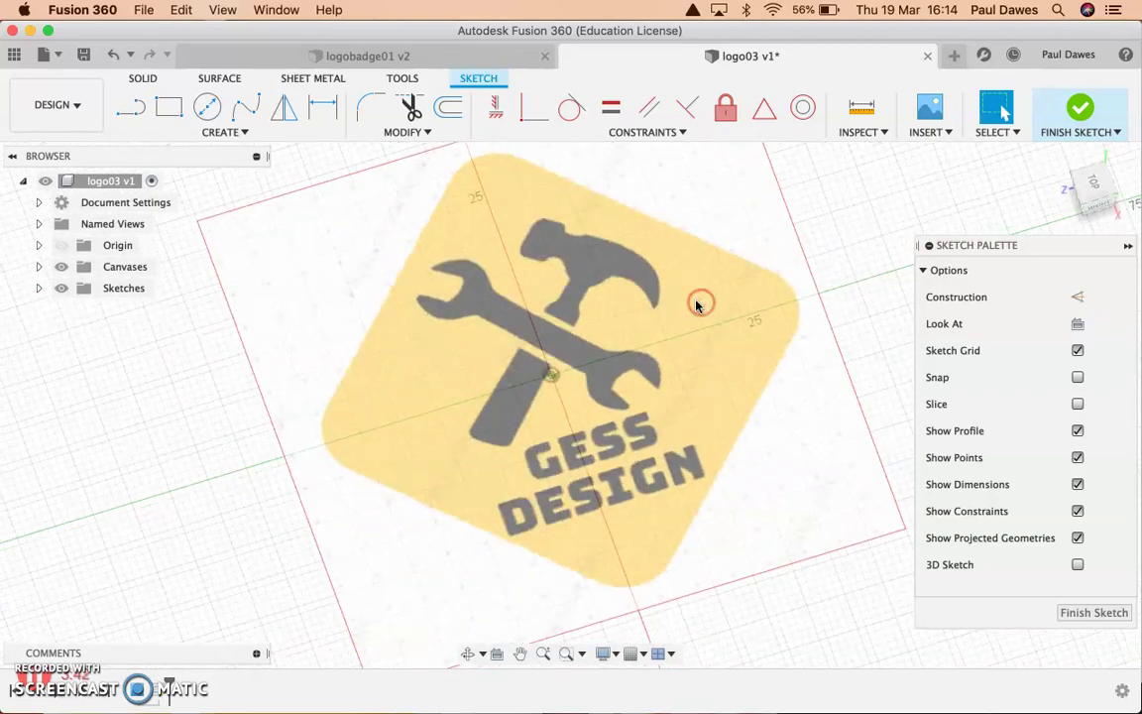
click(1062, 155)
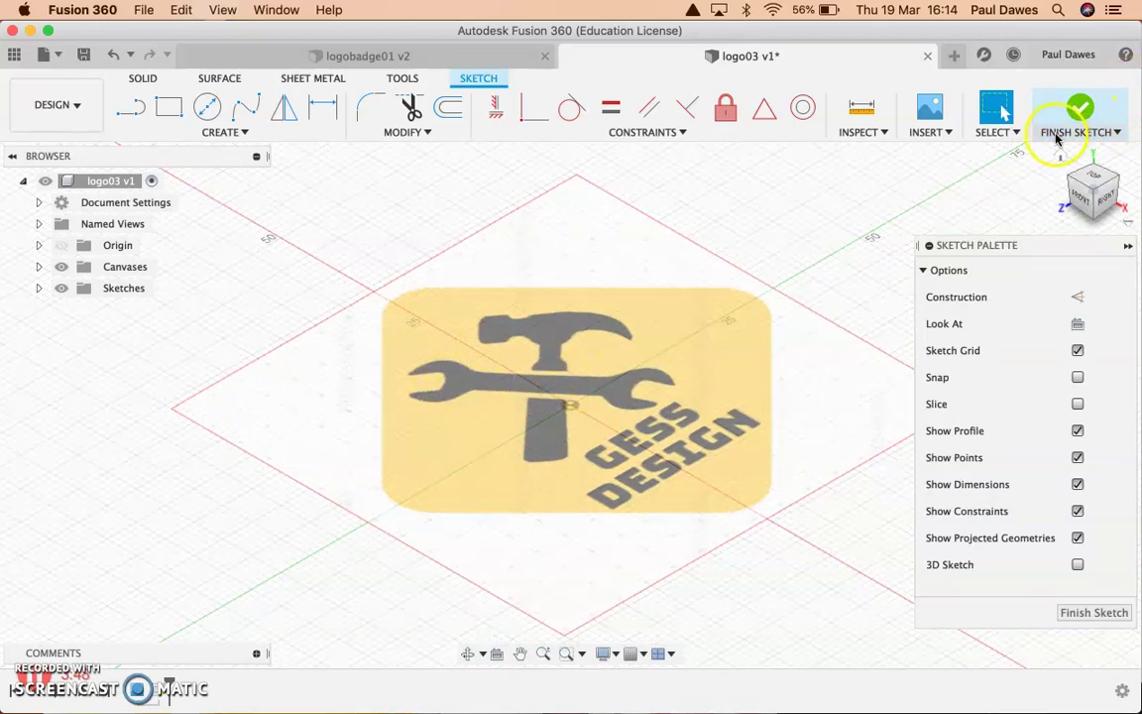
click(1091, 180)
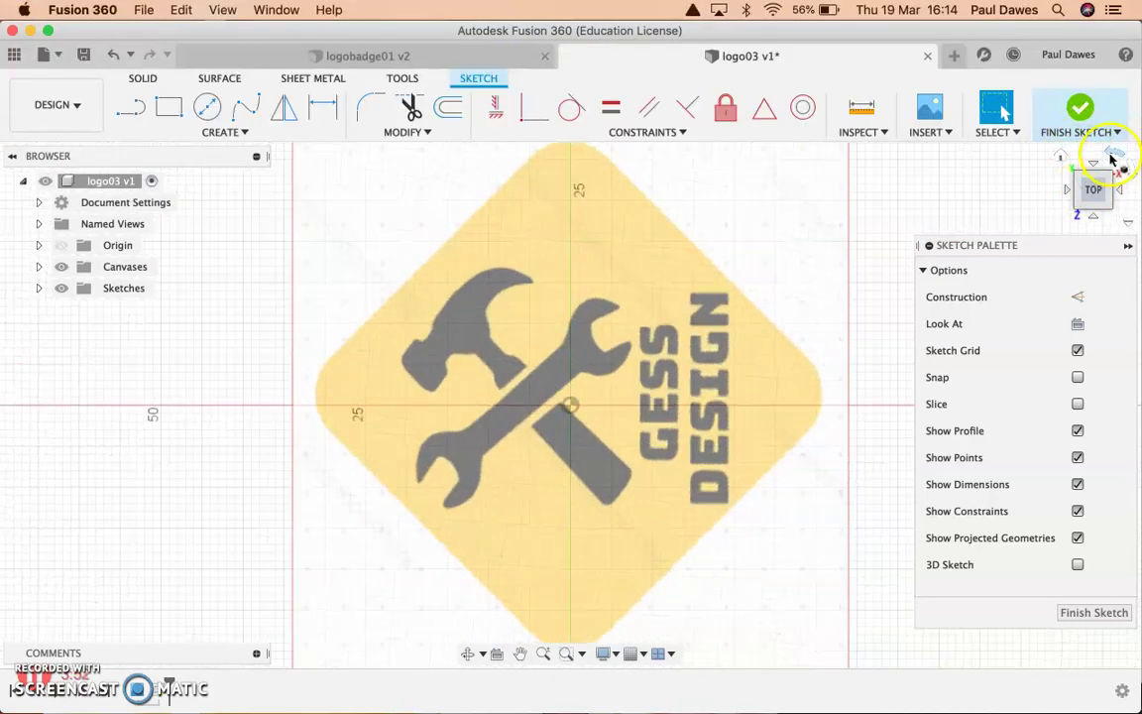
Turn the top view so the logo reads upright and trace the outer edge of the spanner's upper-left jaw with a fit point spline
click(1129, 169)
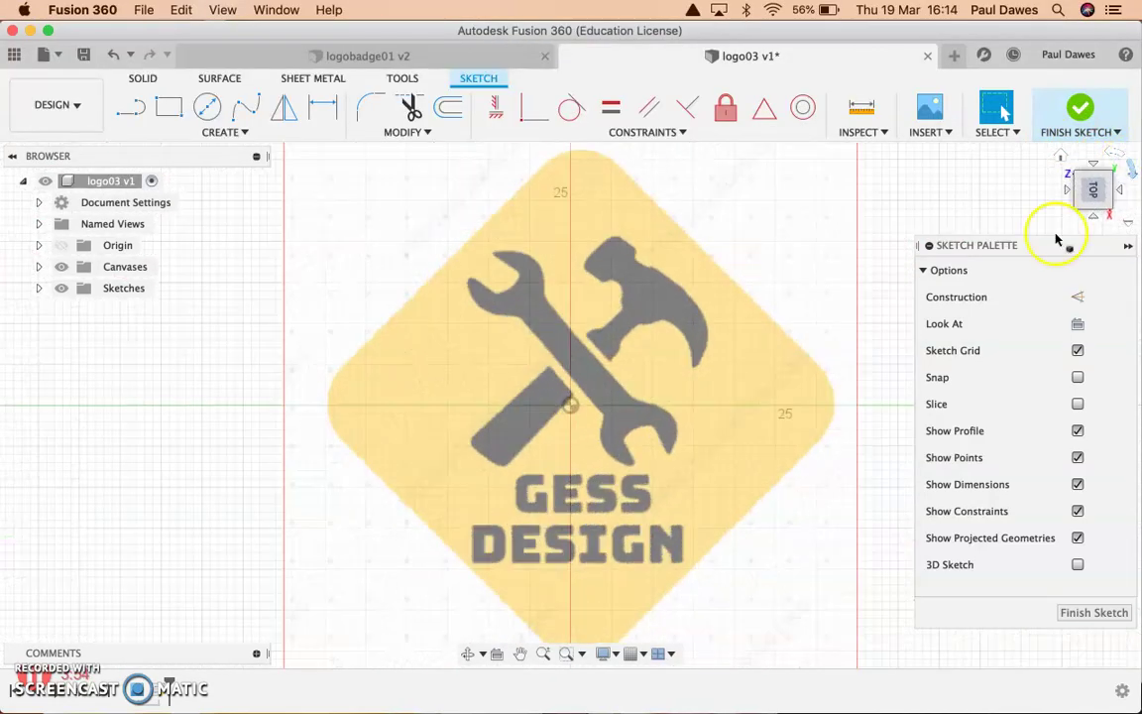
click(216, 132)
mouse_move(149, 172)
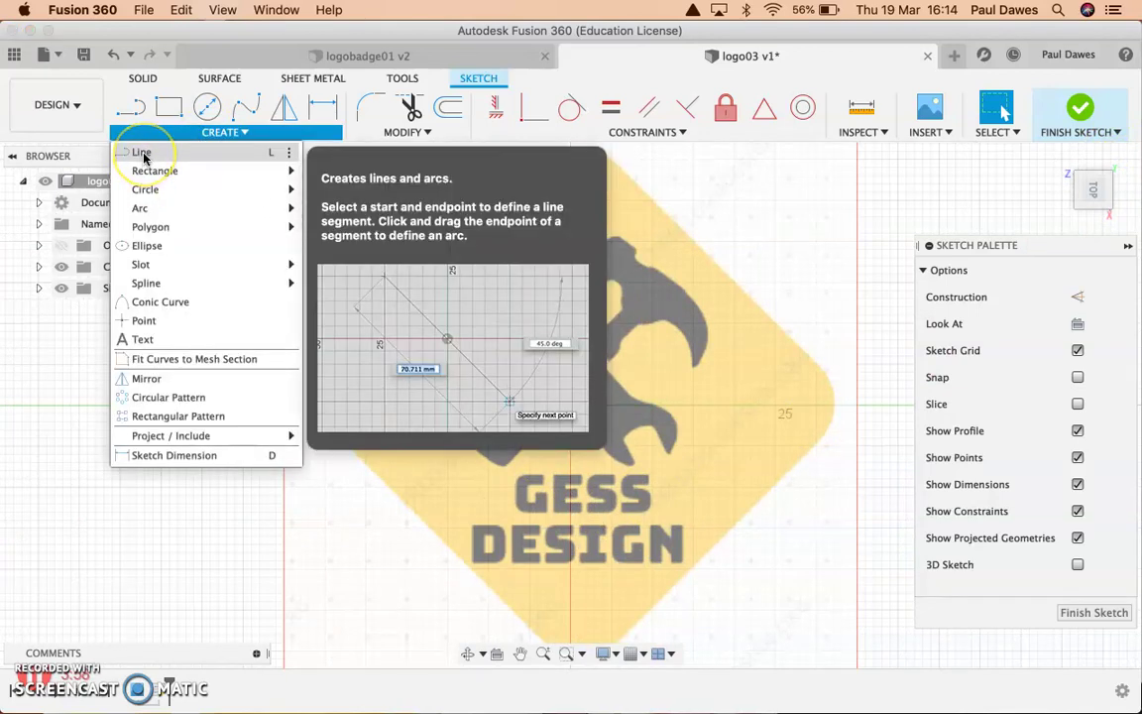
mouse_move(159, 284)
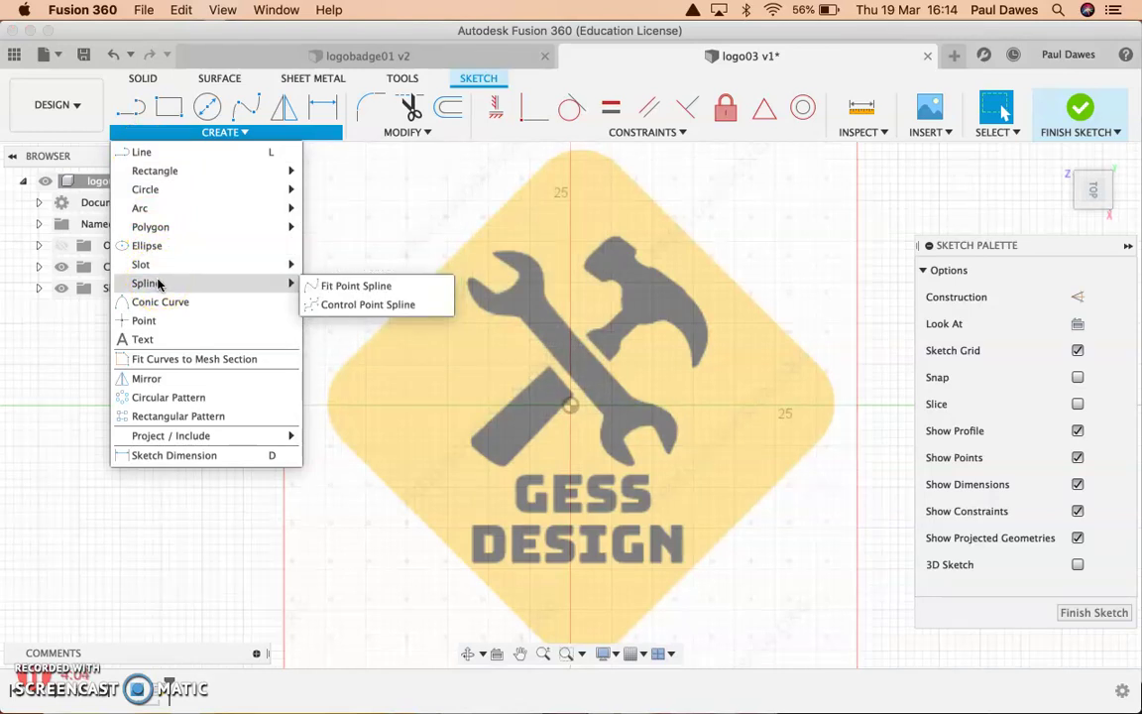
click(356, 290)
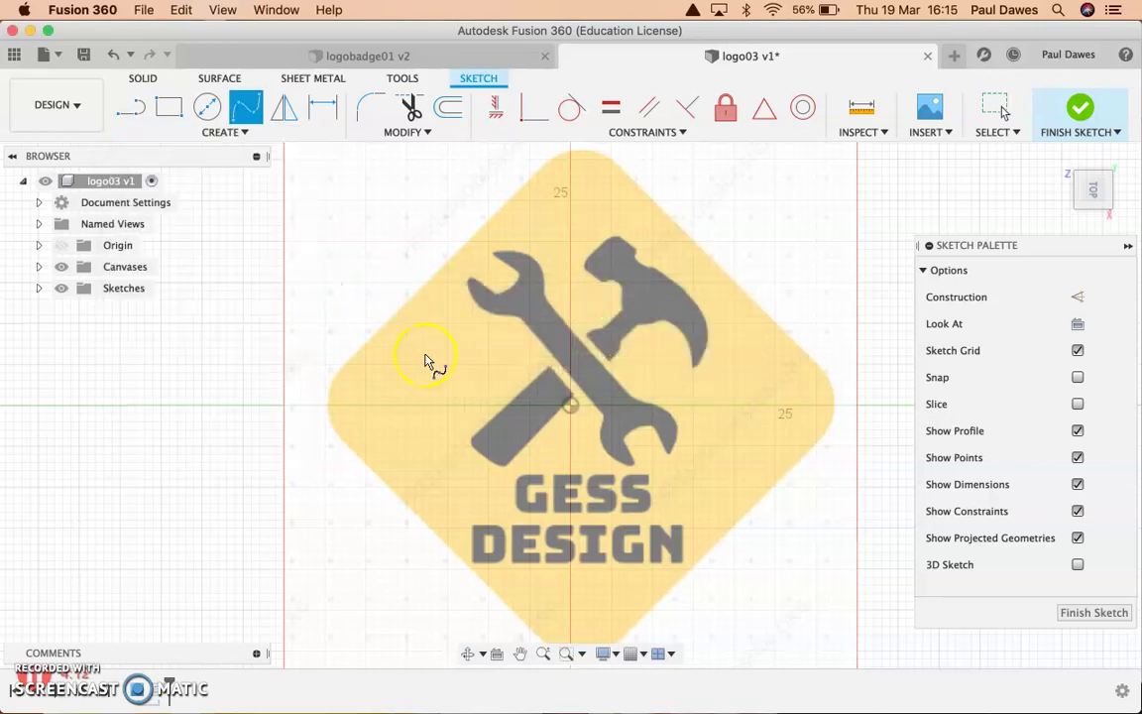
scroll(476, 297, up, 3)
scroll(466, 280, up, 5)
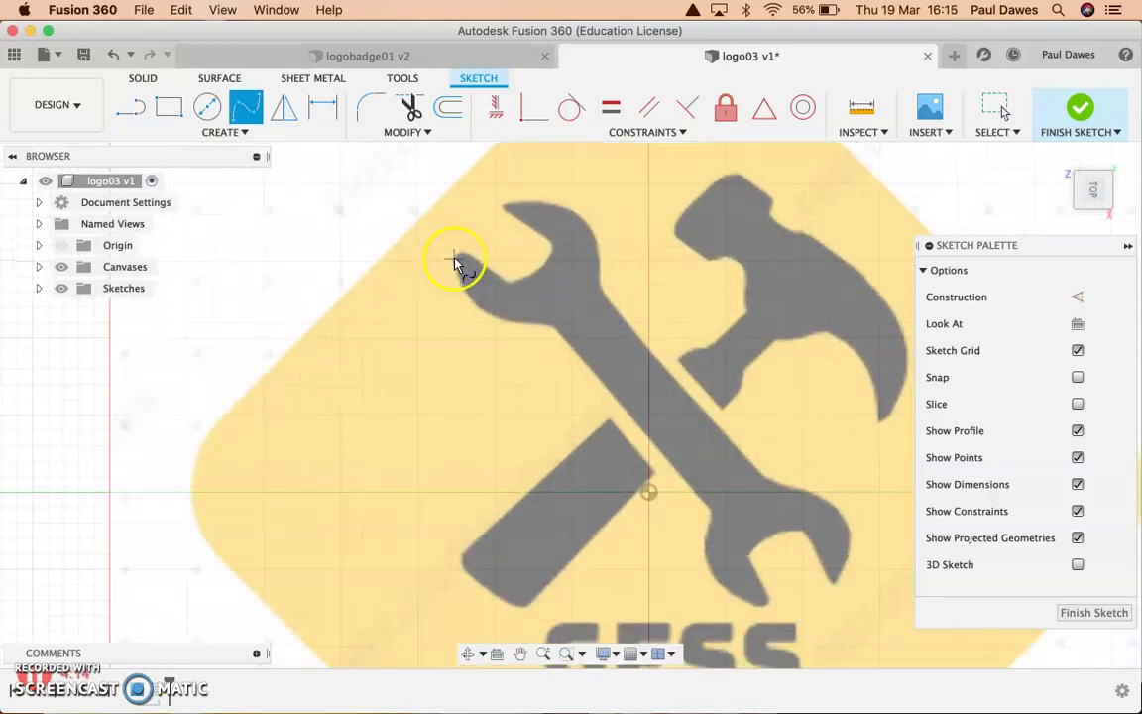
click(466, 247)
click(453, 267)
click(480, 324)
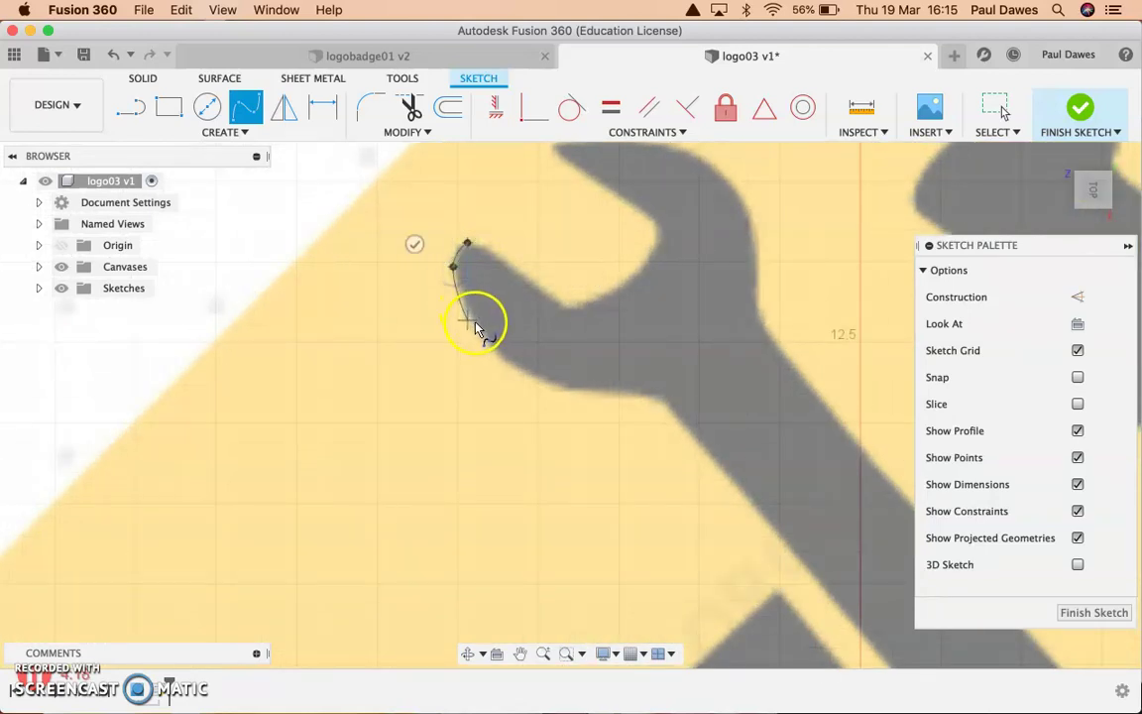
click(534, 372)
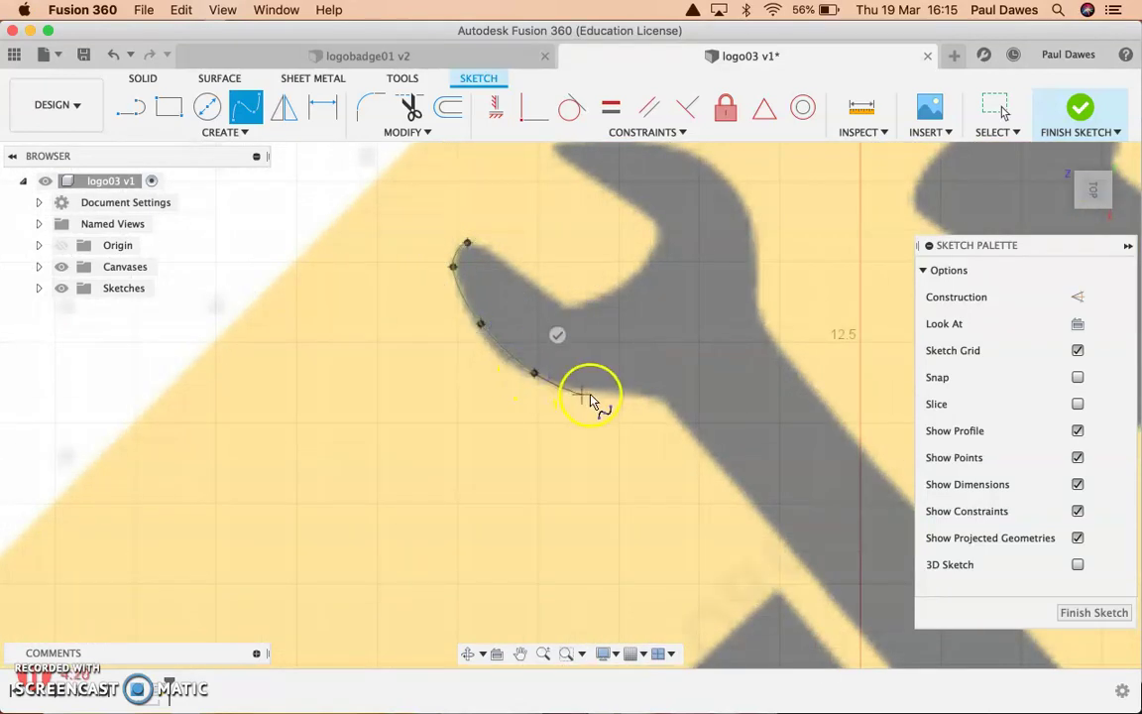
click(662, 398)
Continue the spline along the lower edge of the spanner's shaft to where the lower-right jaw begins
middle_drag(704, 447, 288, 199)
click(561, 530)
click(562, 544)
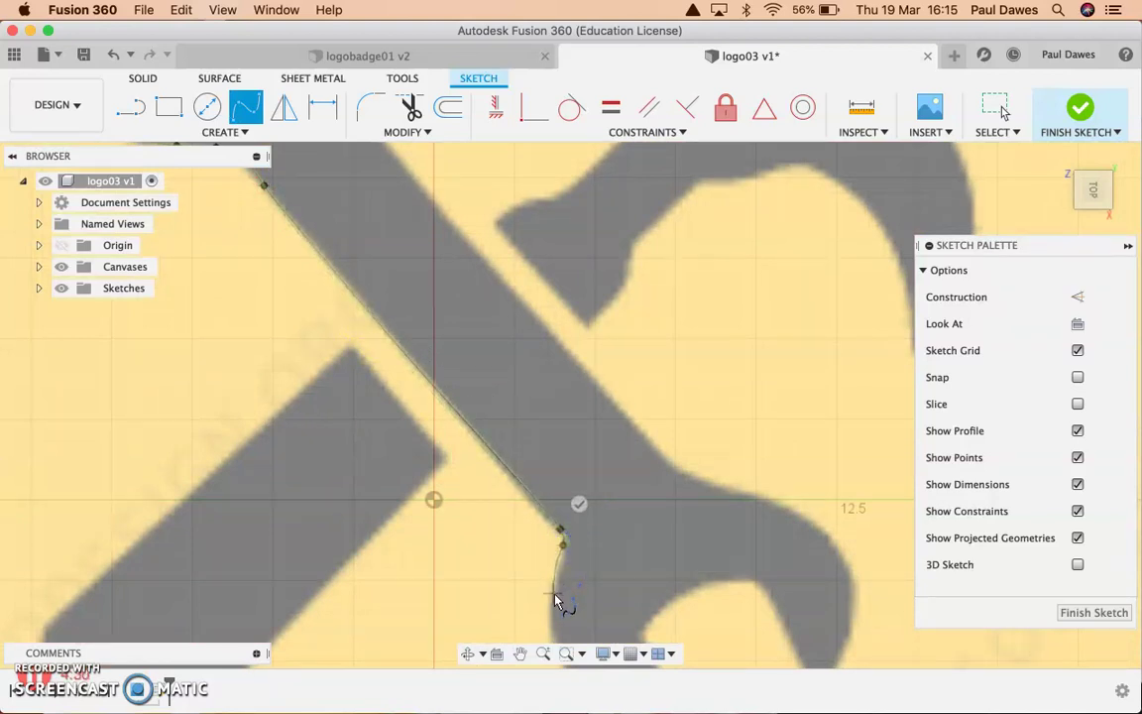
Trace the spline around the lower-right jaw's outer curve and tip into its mouth, and end spline drawing once the tool outlines are traced
middle_drag(555, 599, 587, 349)
click(588, 355)
click(609, 441)
click(691, 492)
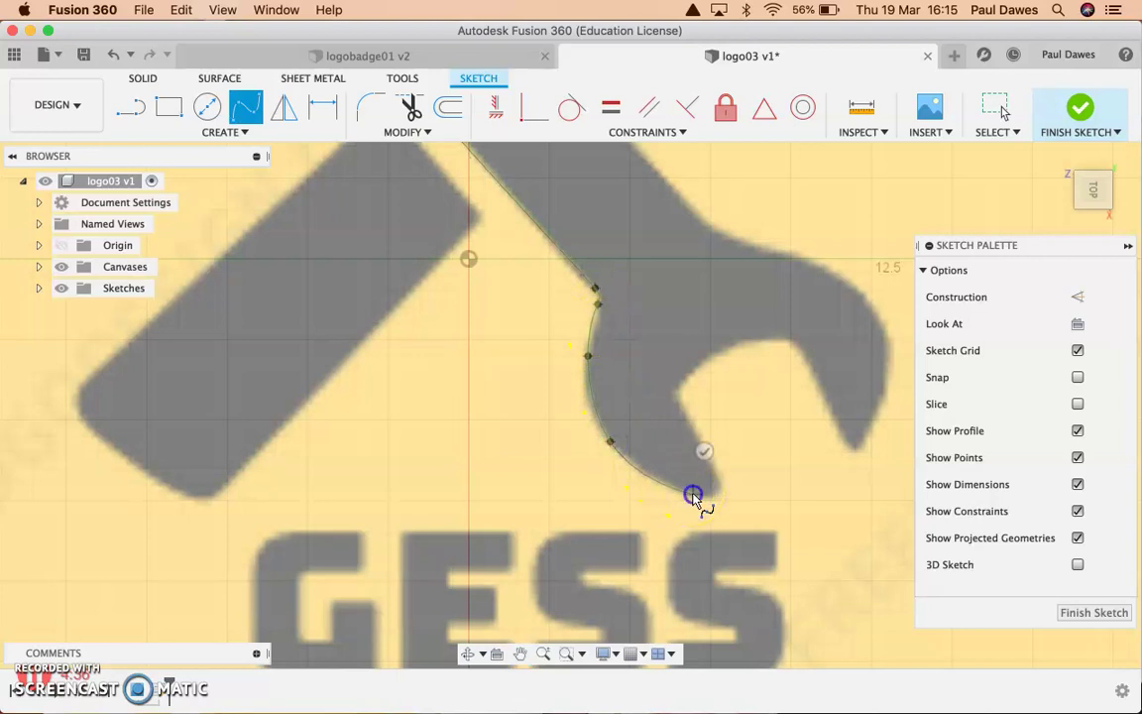
click(714, 493)
click(719, 478)
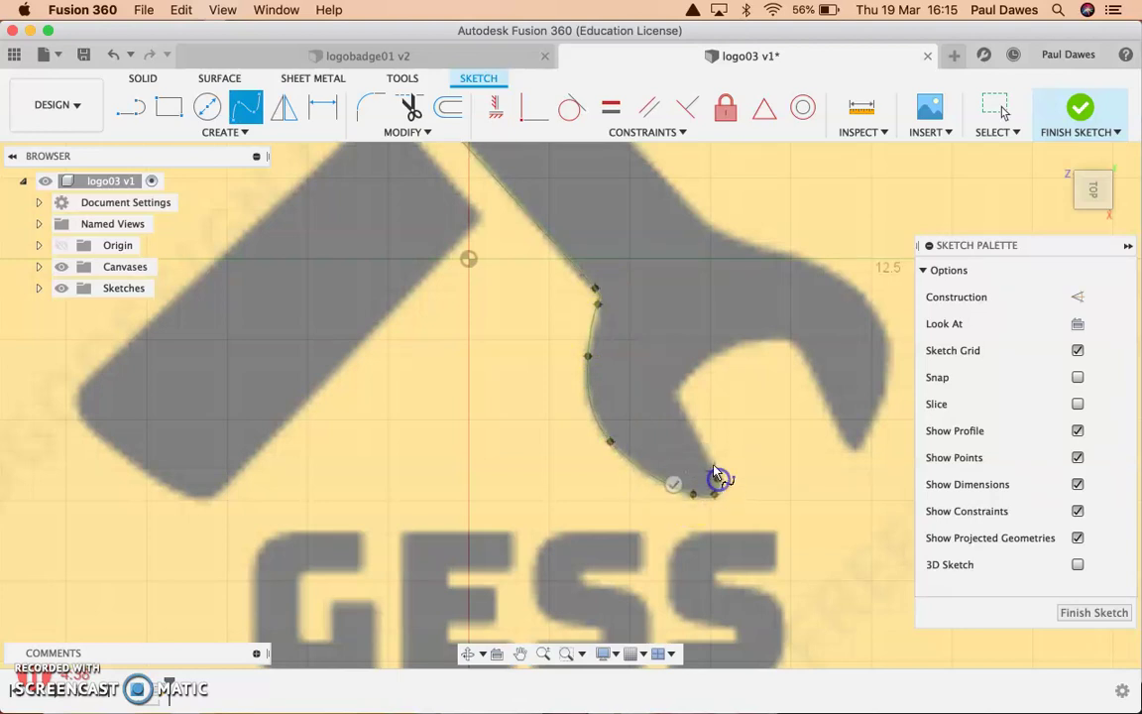
click(702, 448)
click(682, 411)
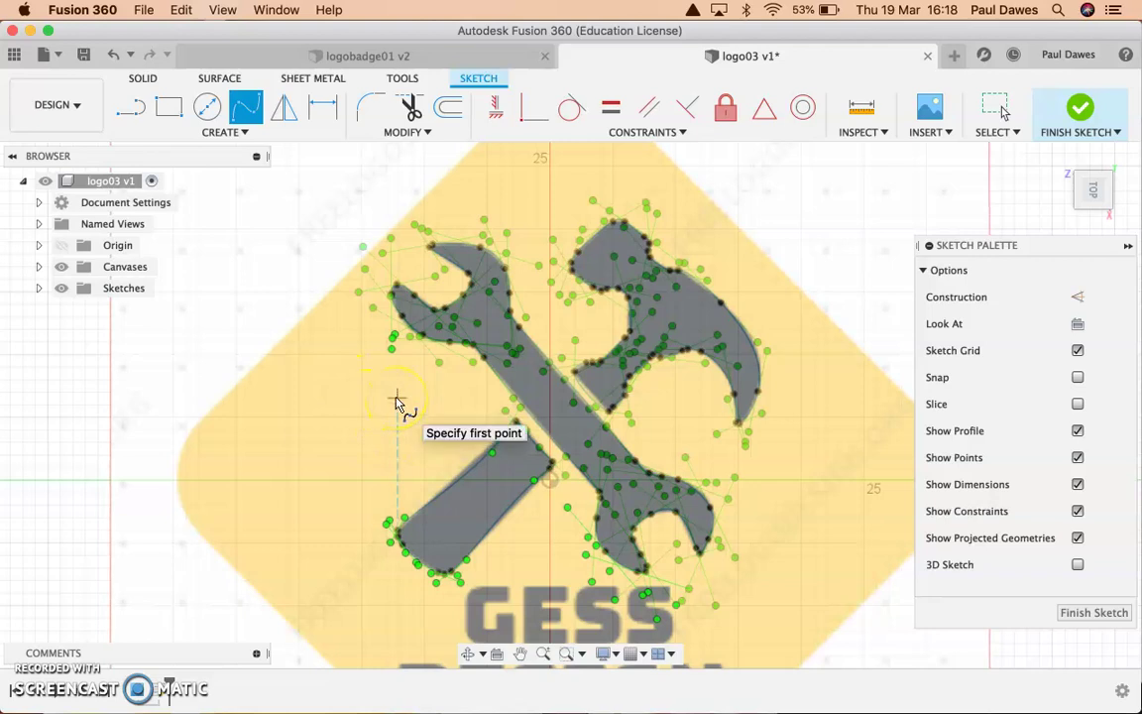
key(Escape)
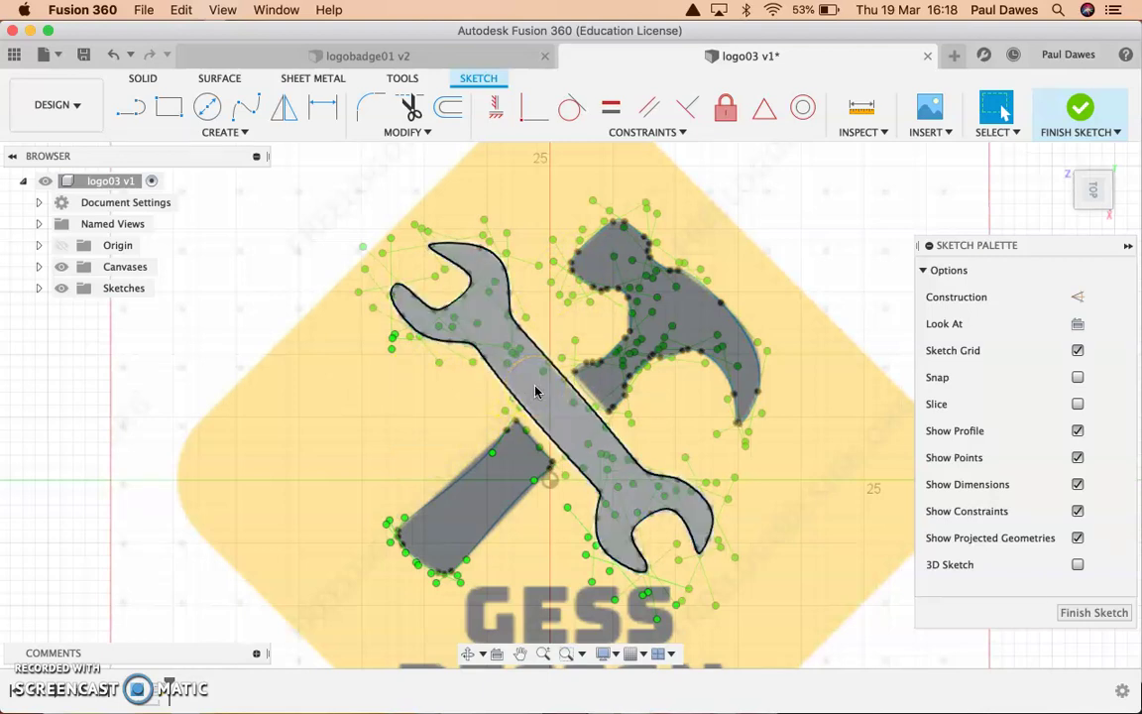
Shorten the spline's tangent handle at the left corner of the hammer's neck so the neck's end edge follows the canvas
click(493, 453)
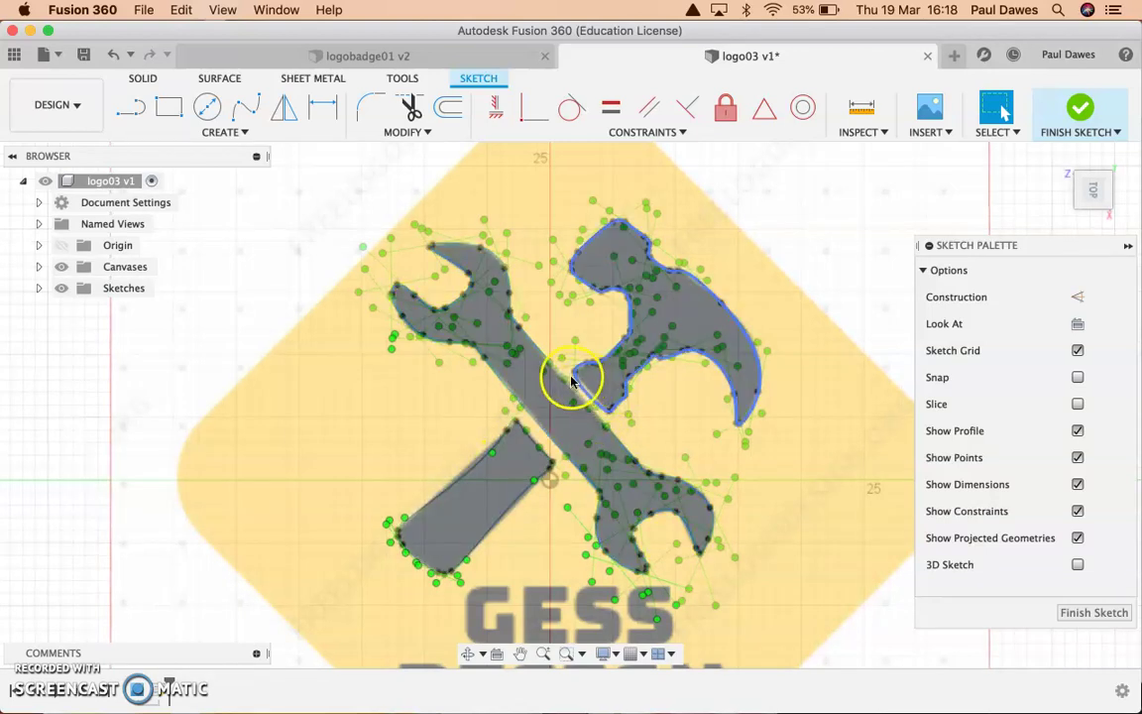
scroll(587, 384, up, 8)
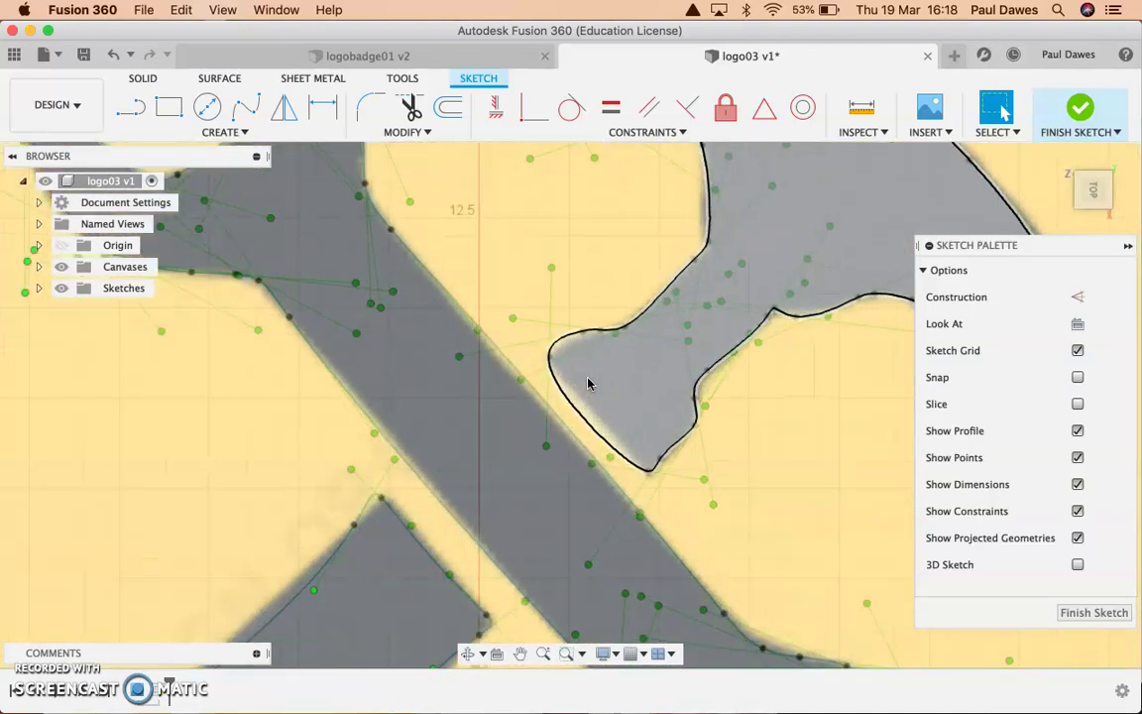
scroll(587, 383, up, 2)
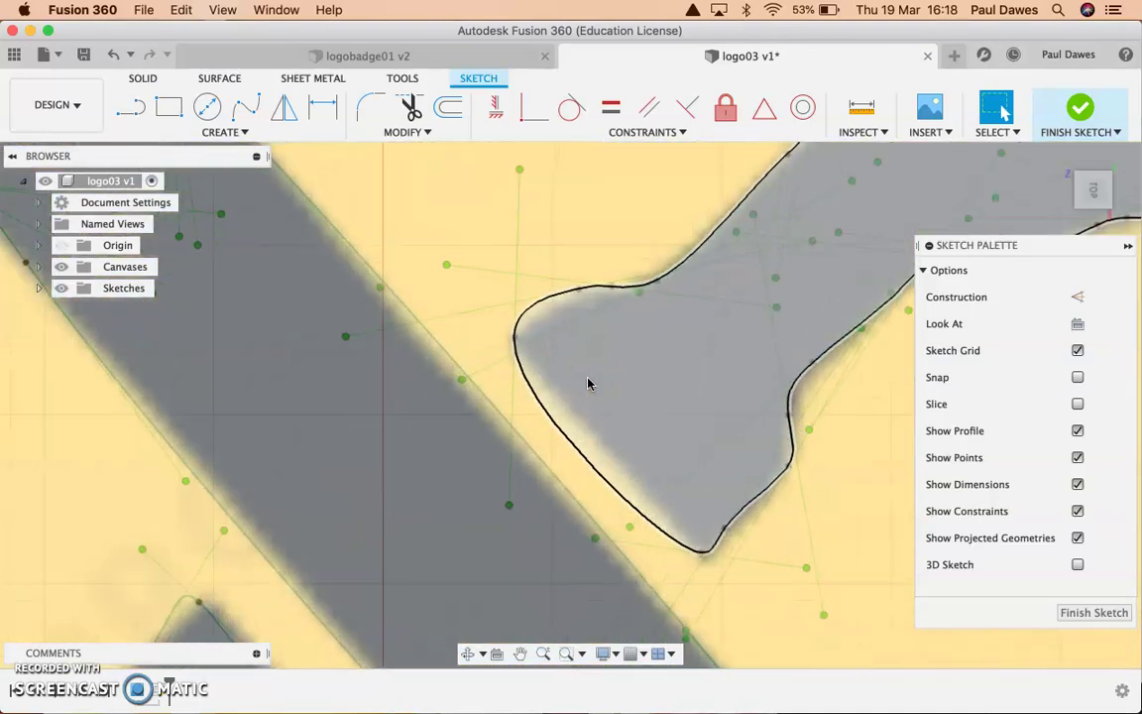
click(583, 375)
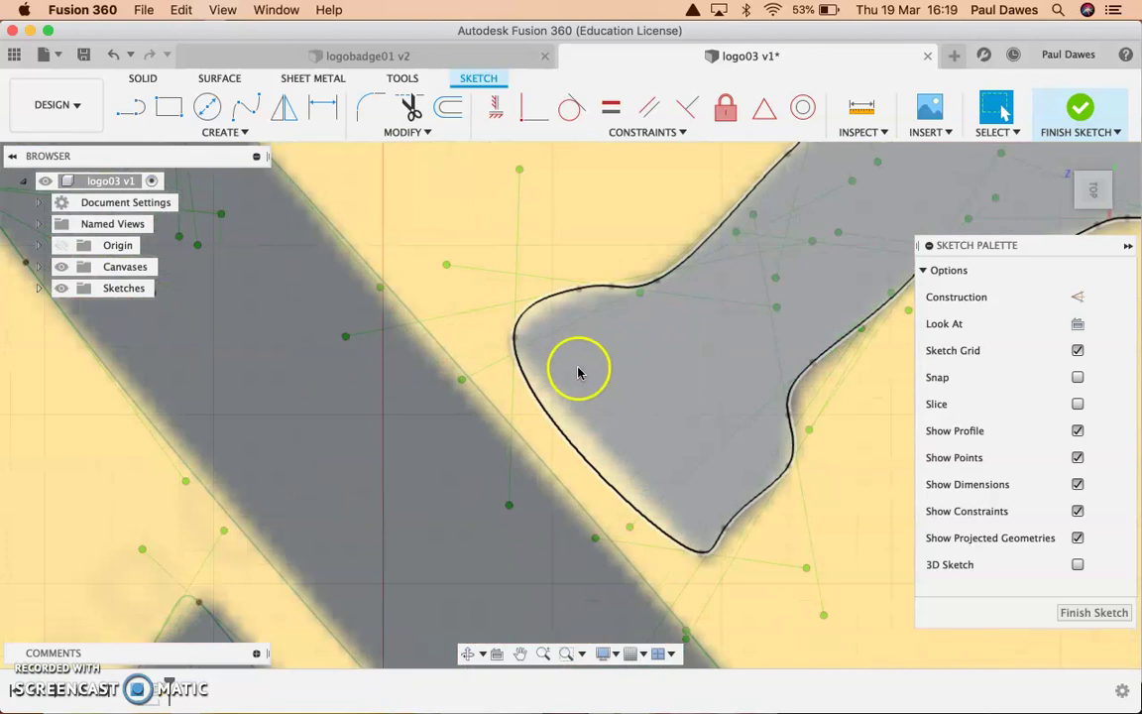
click(529, 189)
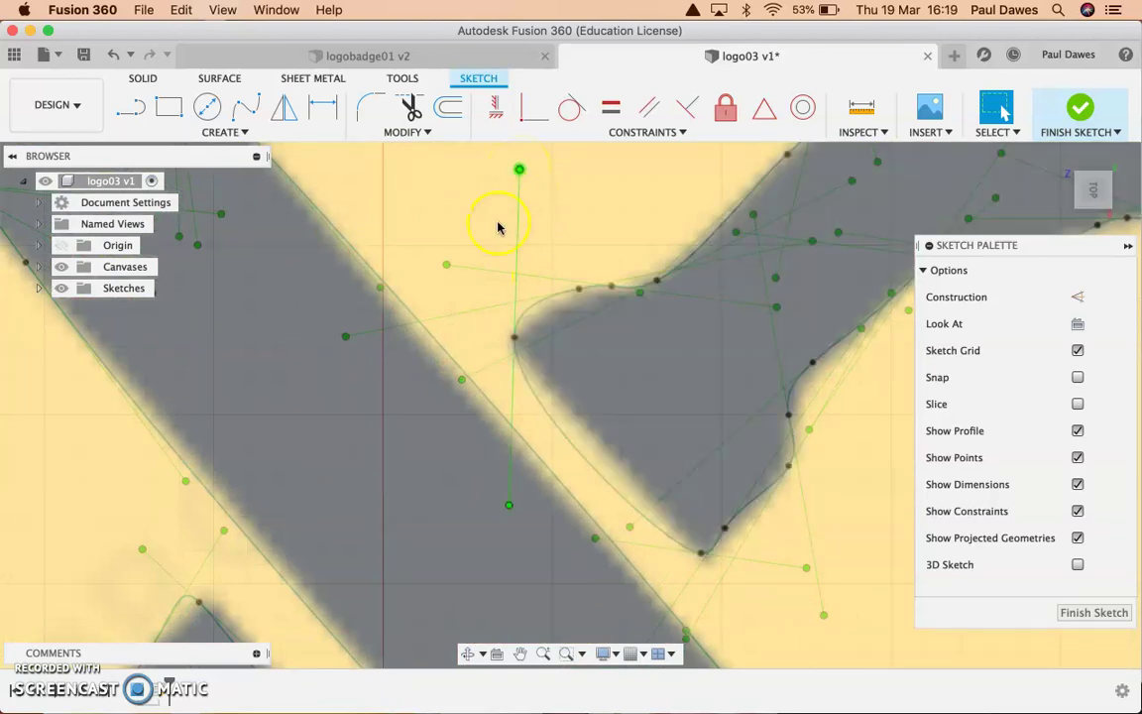
click(514, 339)
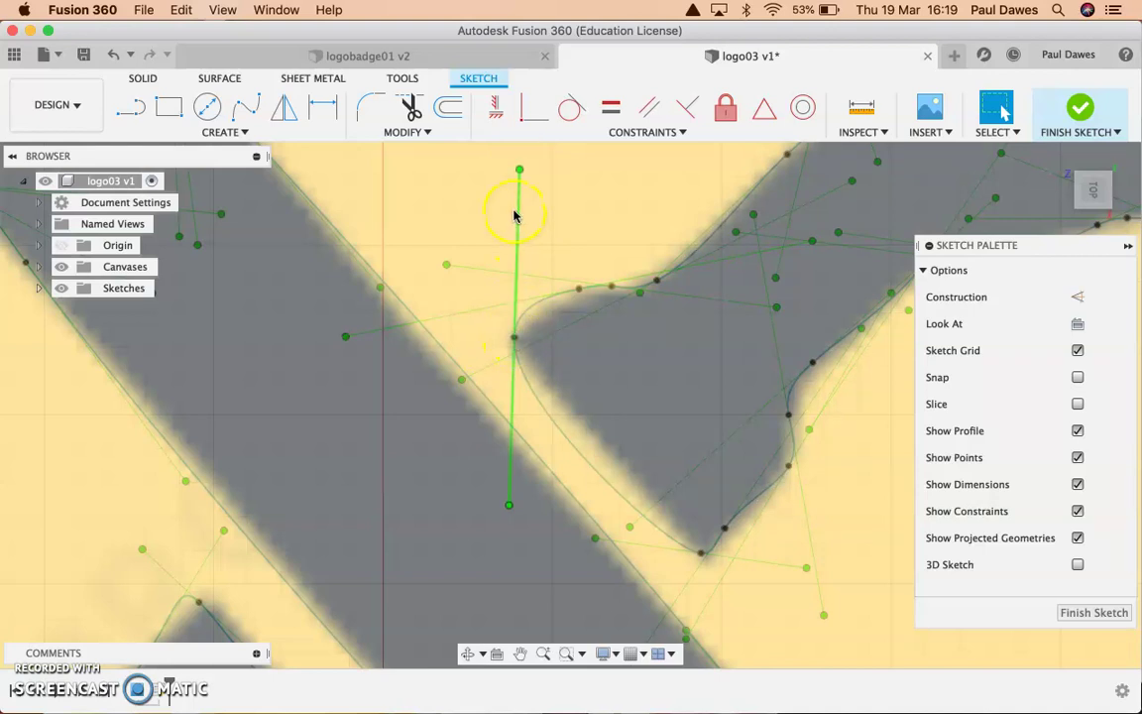
drag(508, 516, 515, 389)
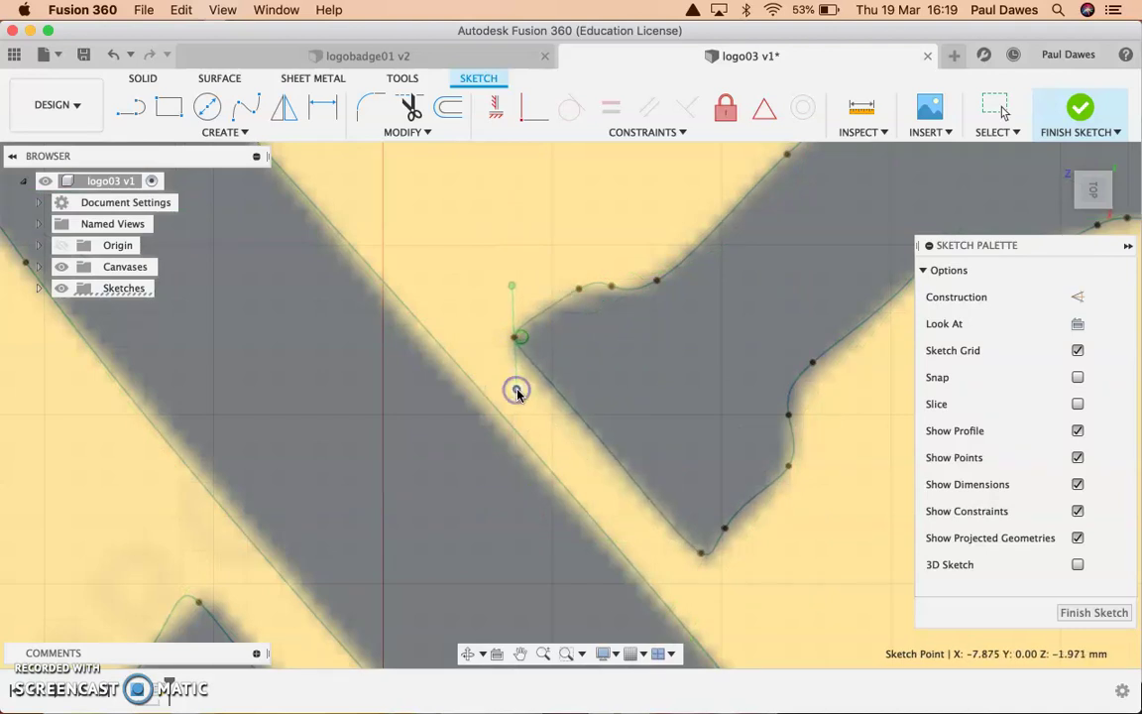
click(708, 557)
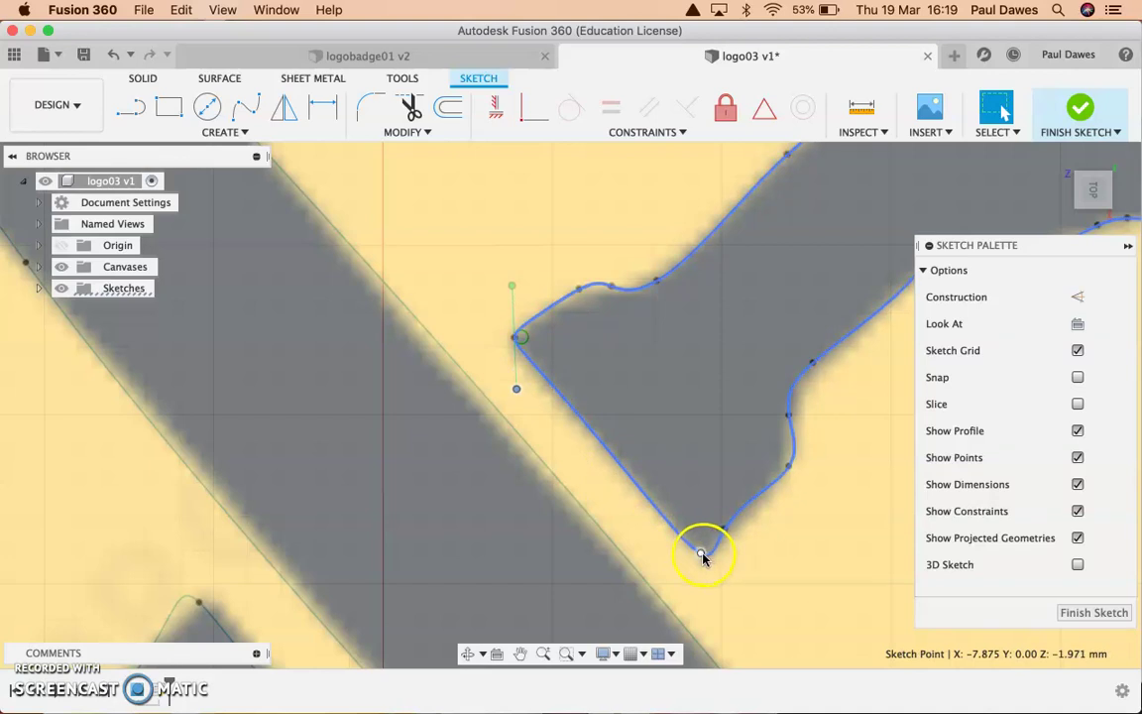
Adjust the spline tangent near the top of the separate hammer handle so its long upper-left edge matches the canvas
scroll(611, 557, down, 10)
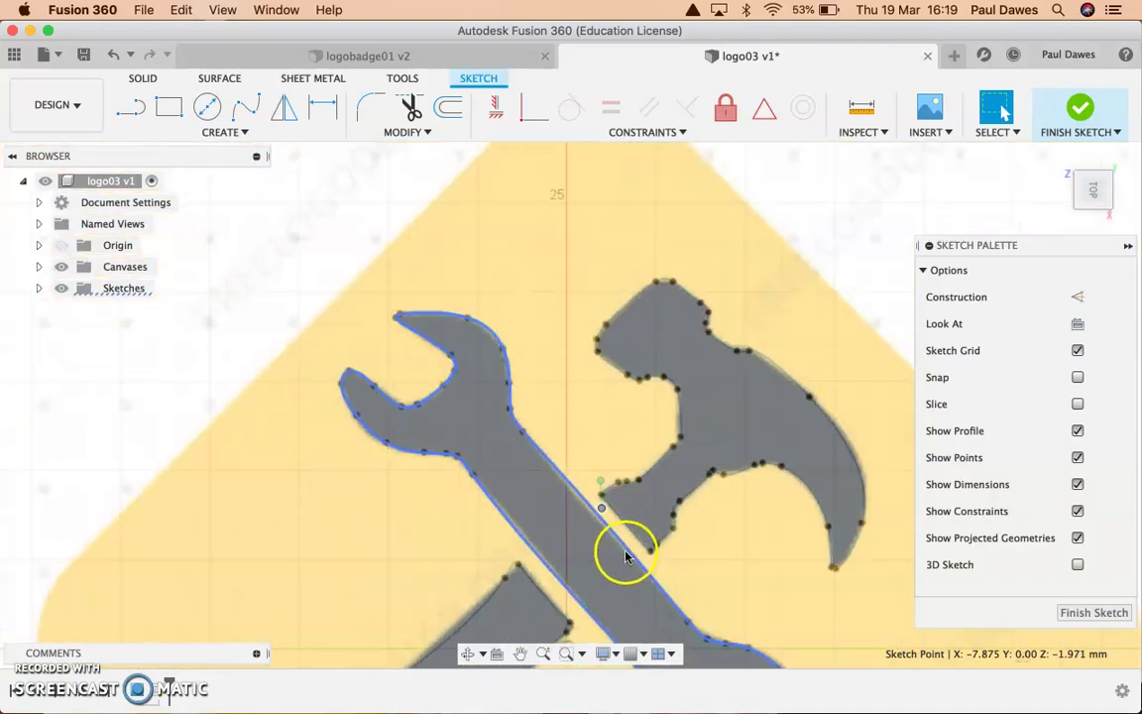
middle_drag(431, 548, 520, 392)
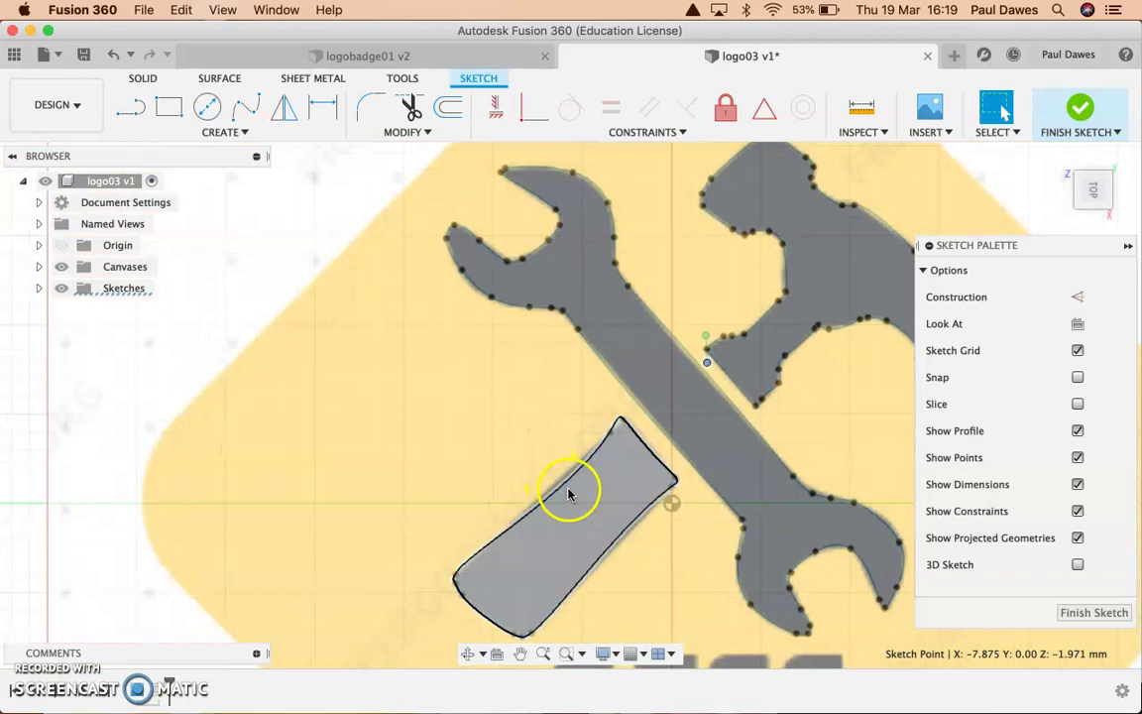
click(580, 486)
scroll(579, 486, up, 5)
click(660, 388)
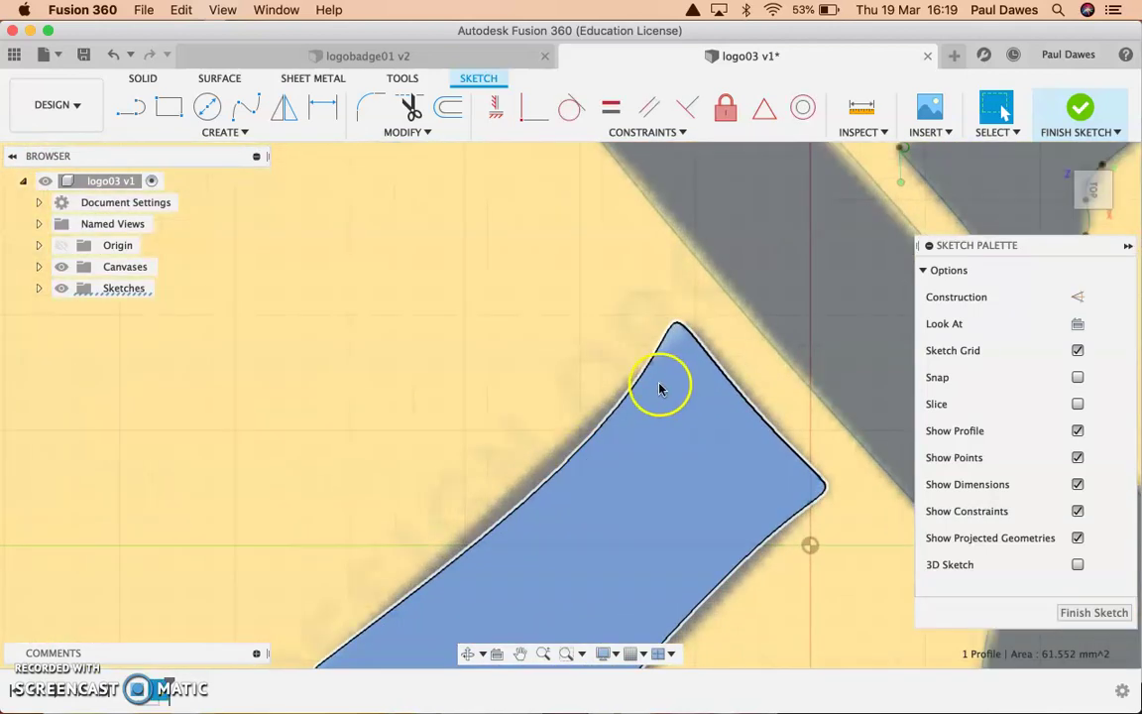
click(649, 364)
drag(595, 453, 583, 445)
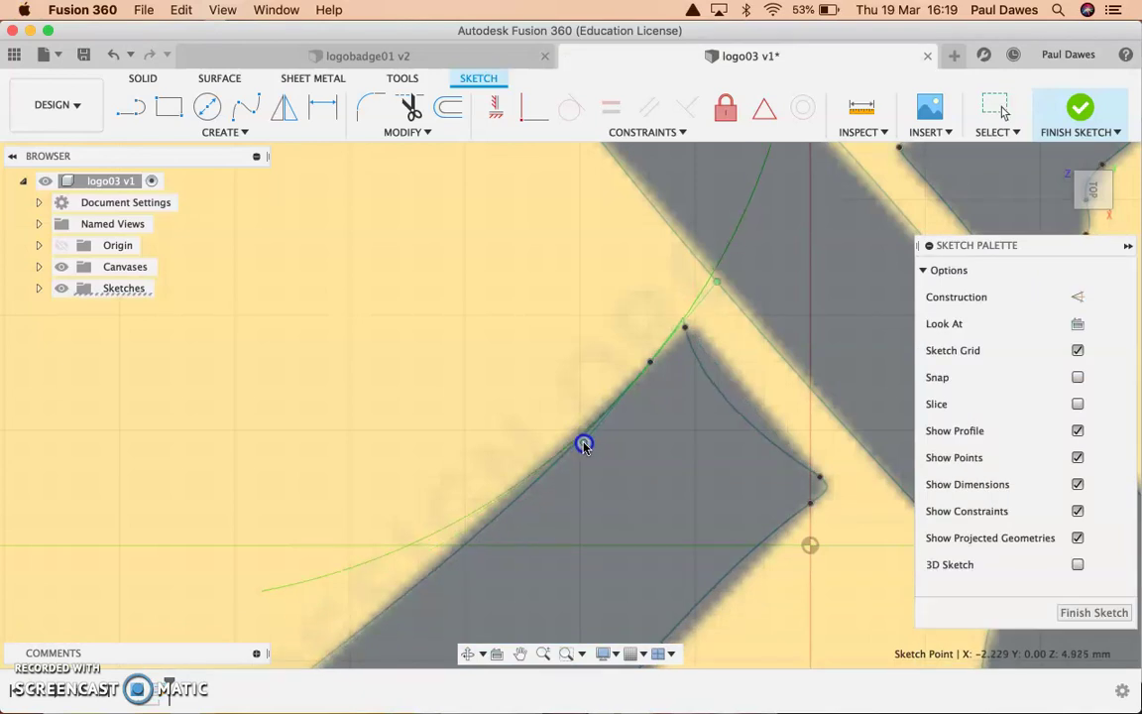
Adjust the spline tangent at the hammer handle's top corner so the short upper end edge runs straight along the canvas
click(664, 447)
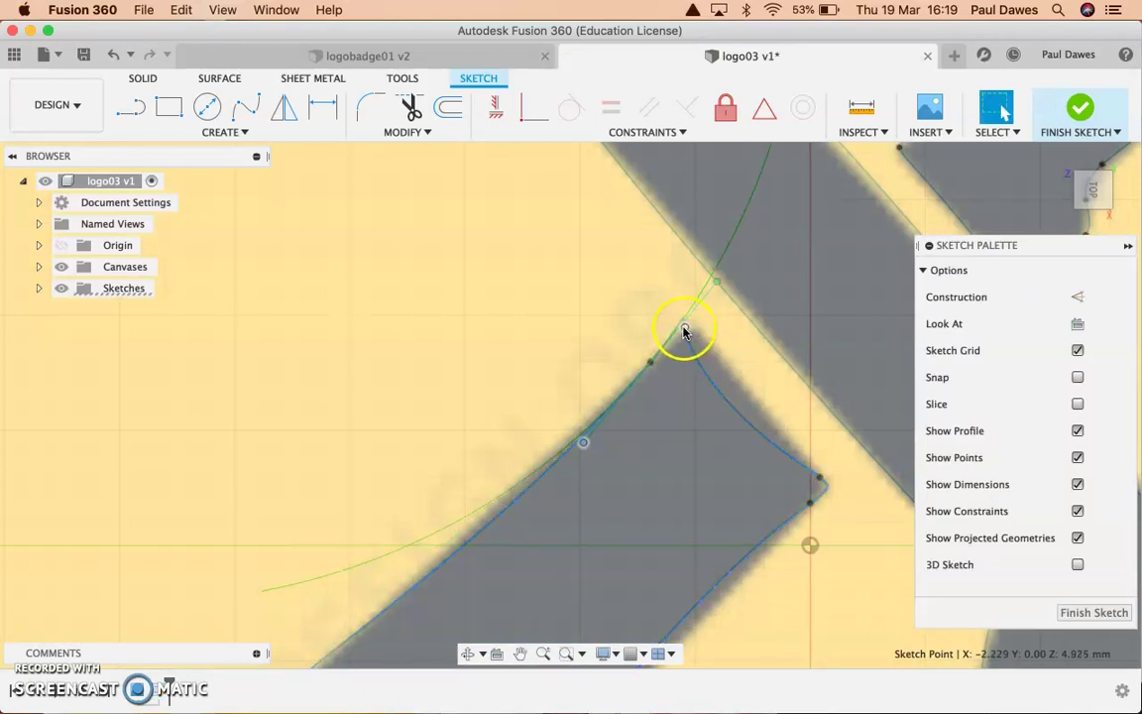
click(690, 353)
drag(694, 380, 718, 366)
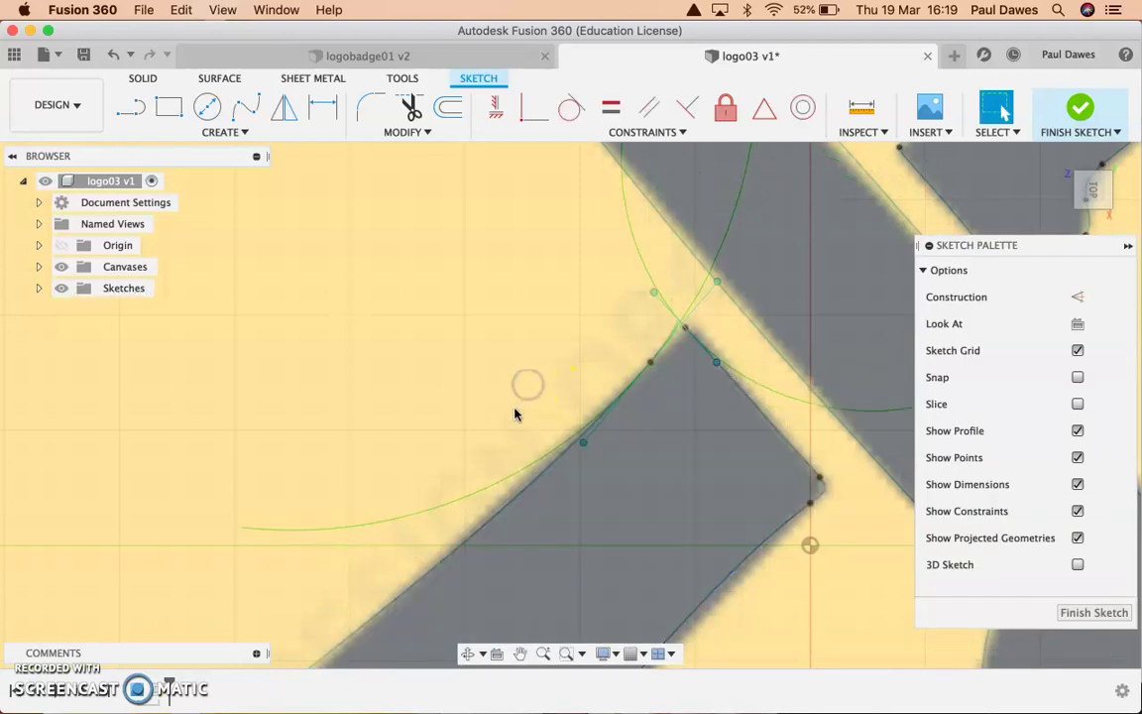
Draw a 3-point rectangle about 48 by 47.5 mm around the yellow diamond, starting on the horizontal axis beyond its left corner
scroll(527, 384, down, 3)
scroll(456, 418, down, 3)
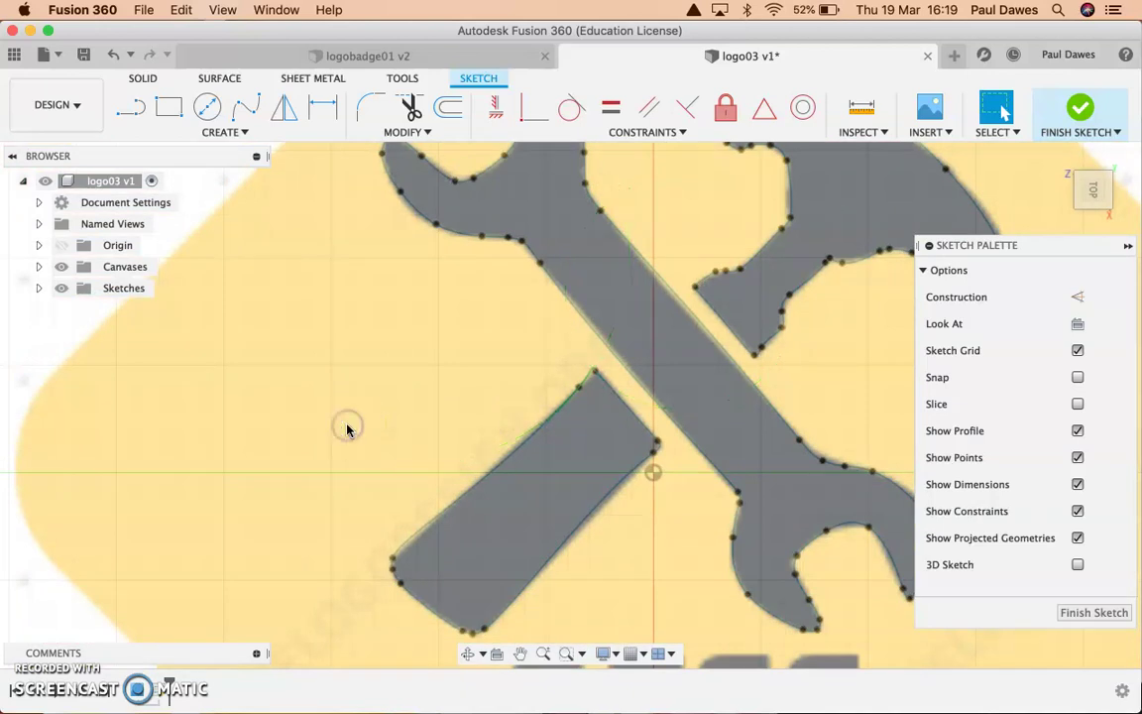
scroll(352, 445, down, 2)
scroll(376, 449, down, 3)
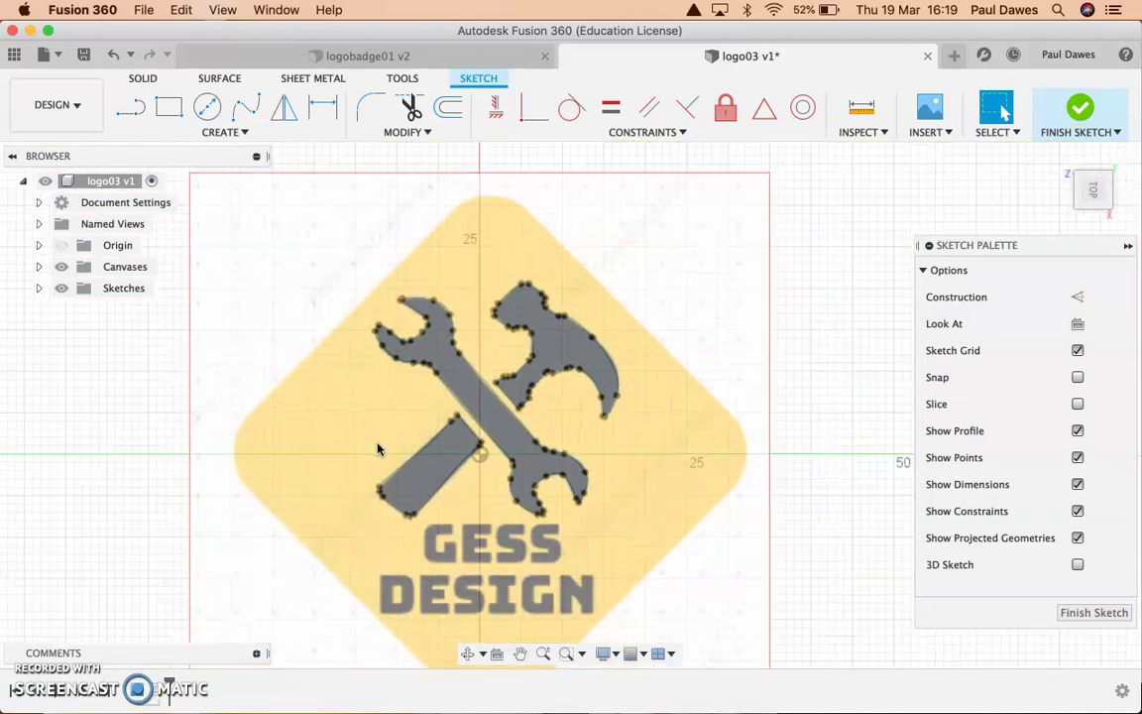
scroll(376, 451, down, 2)
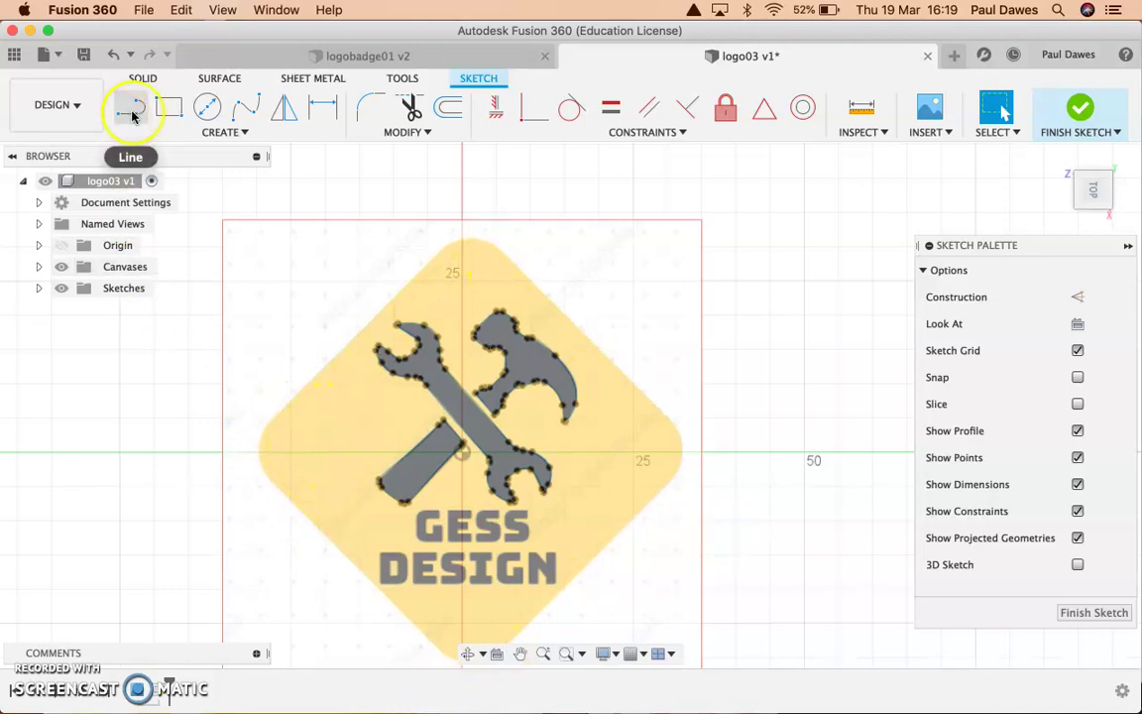
click(213, 132)
mouse_move(179, 191)
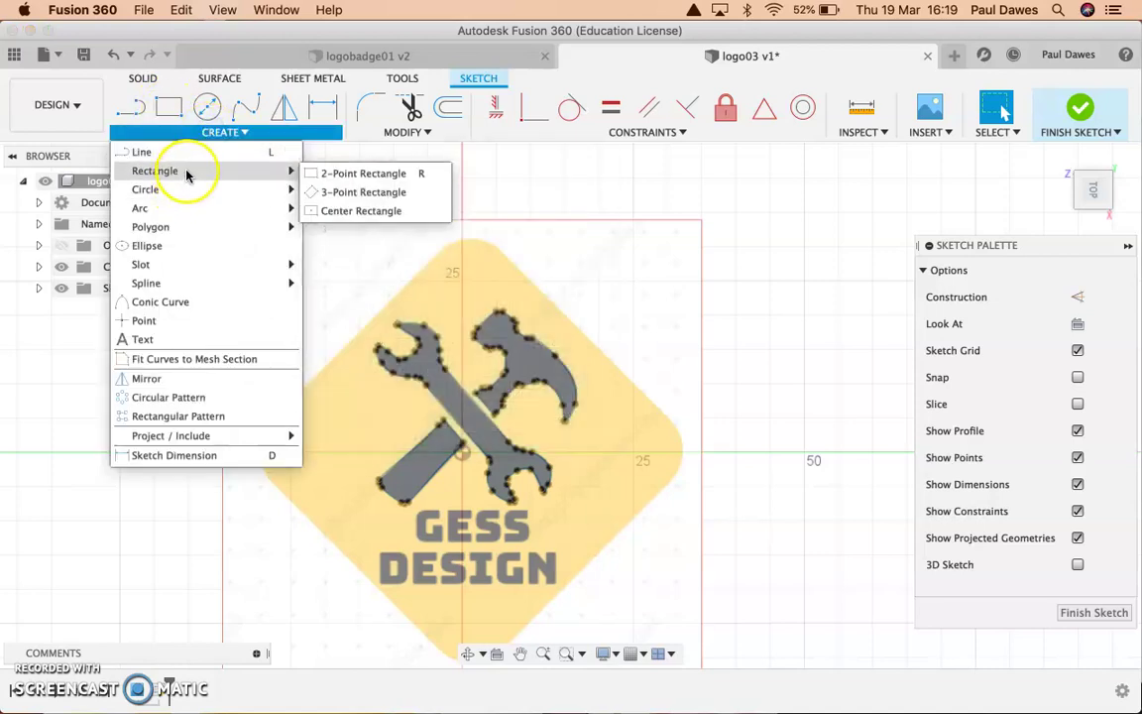
mouse_move(283, 172)
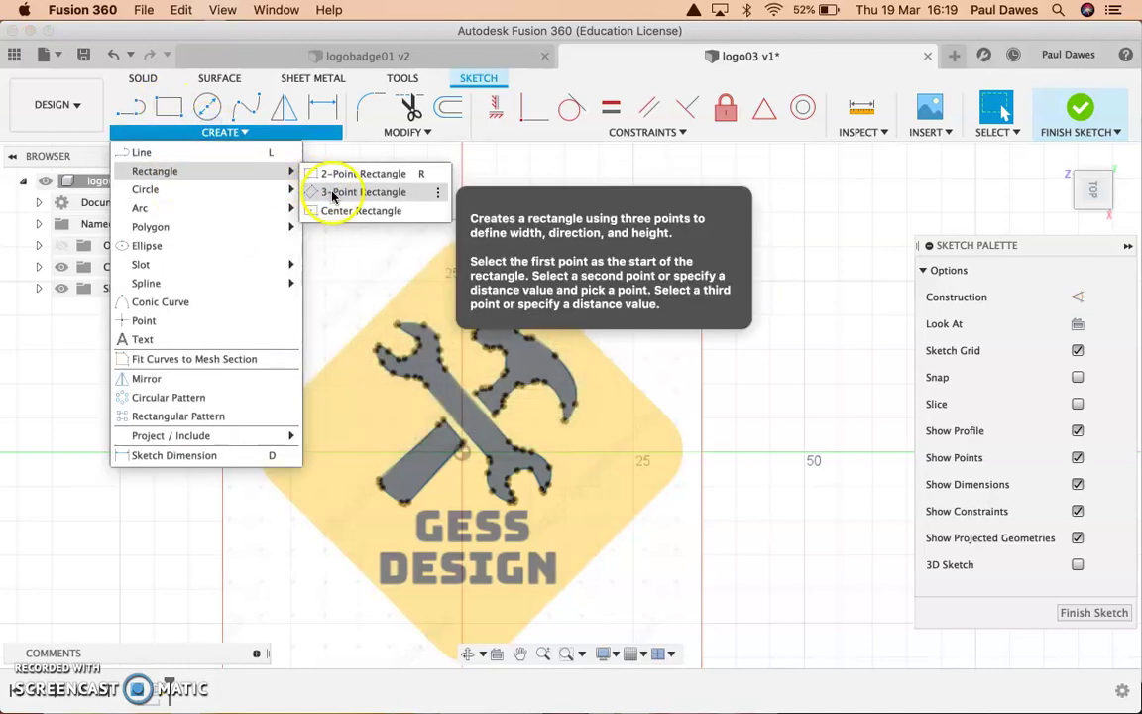
click(331, 191)
scroll(274, 407, up, 3)
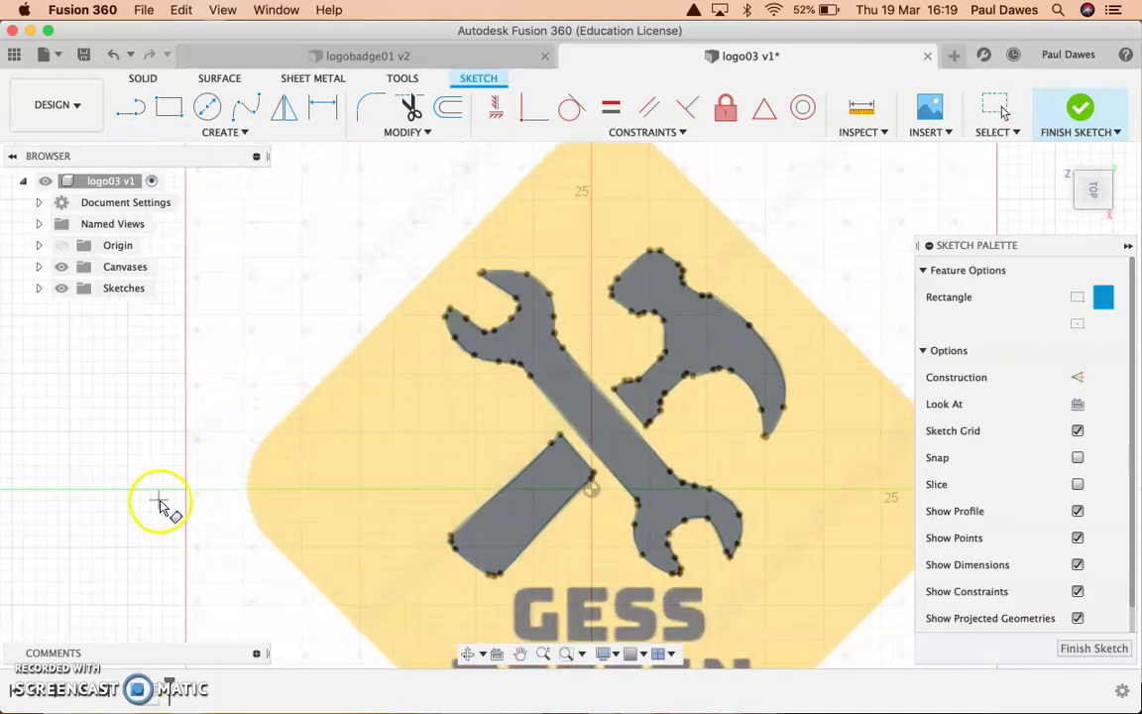
click(220, 490)
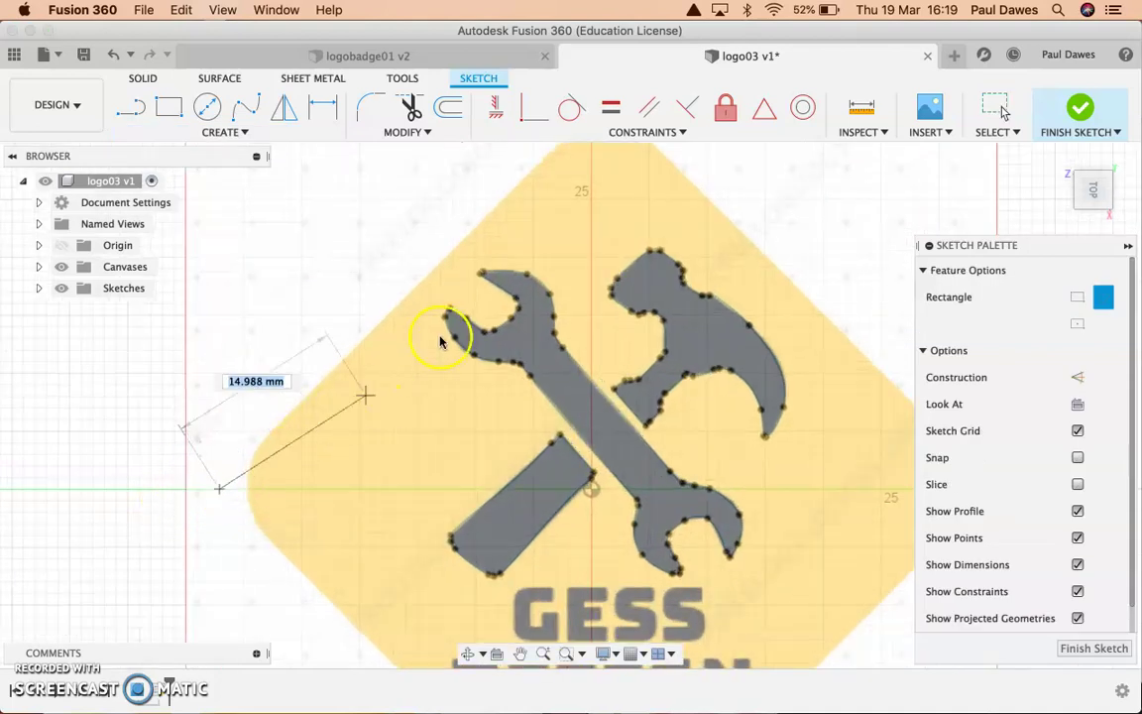
scroll(595, 171, down, 2)
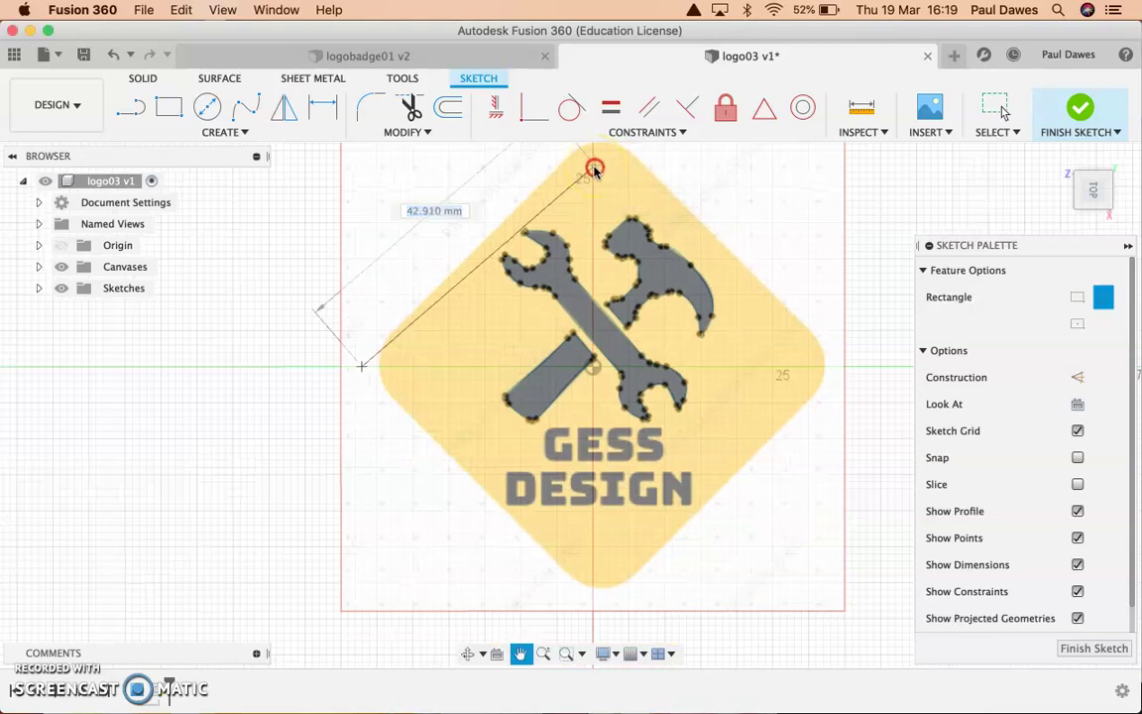
scroll(592, 170, down, 2)
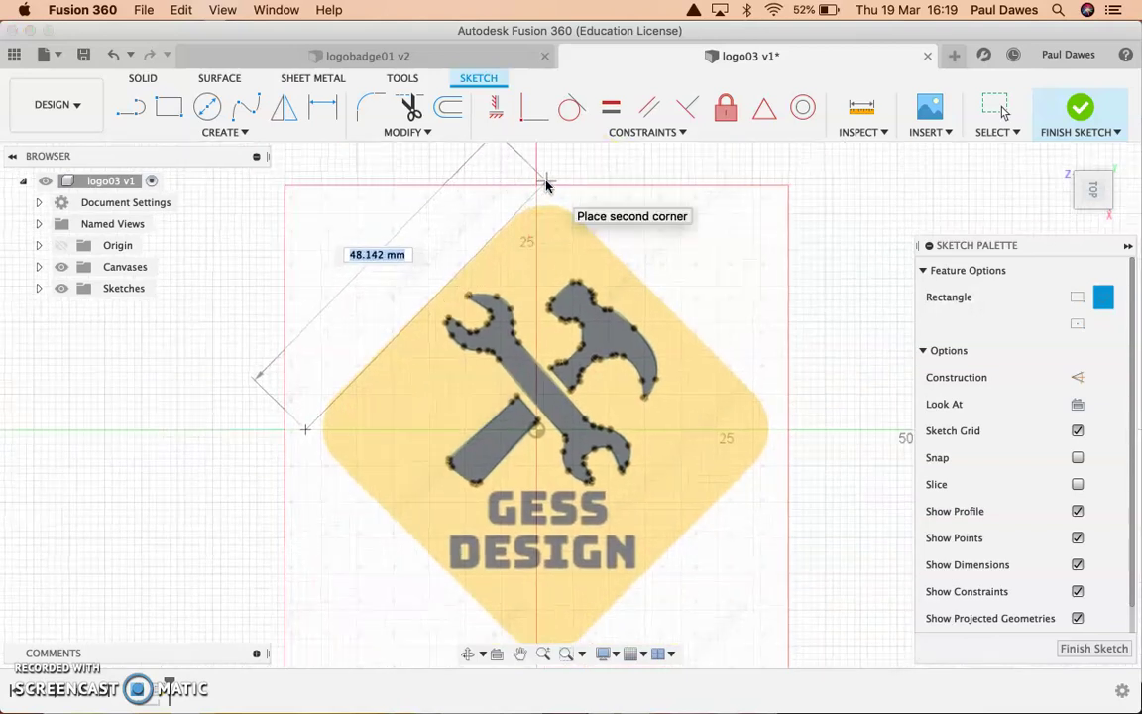
drag(545, 185, 760, 444)
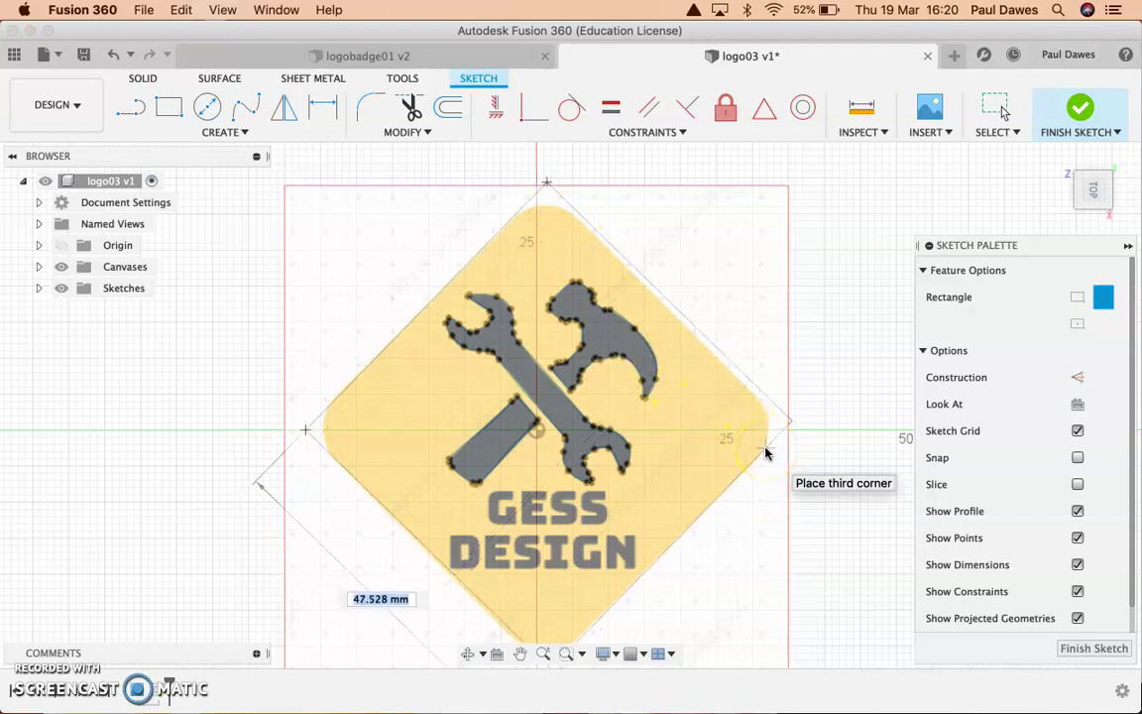
click(765, 453)
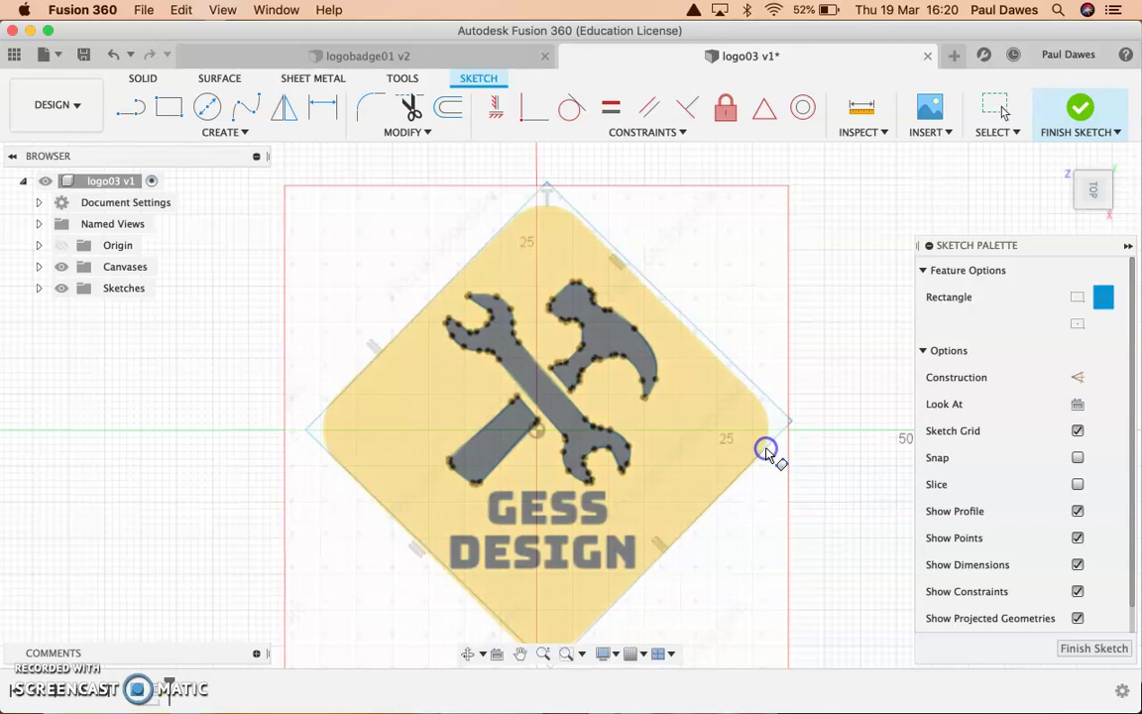
Fillet the top corner of the diamond outline with a 7 mm radius
click(370, 106)
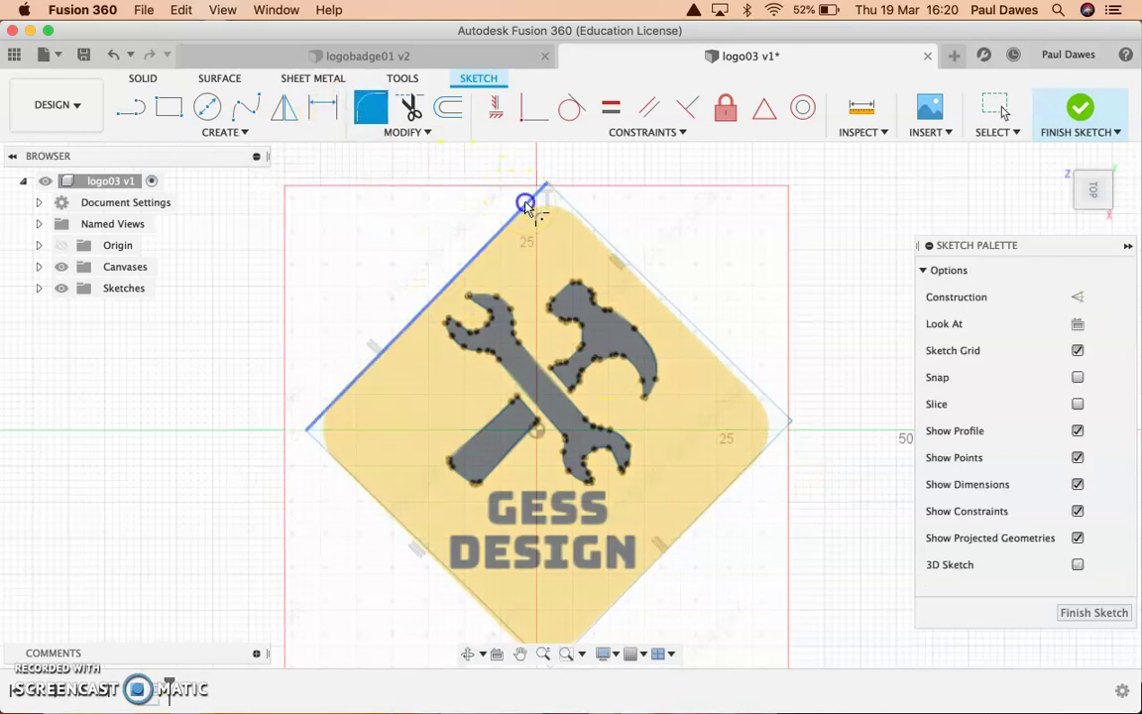
click(526, 200)
click(556, 204)
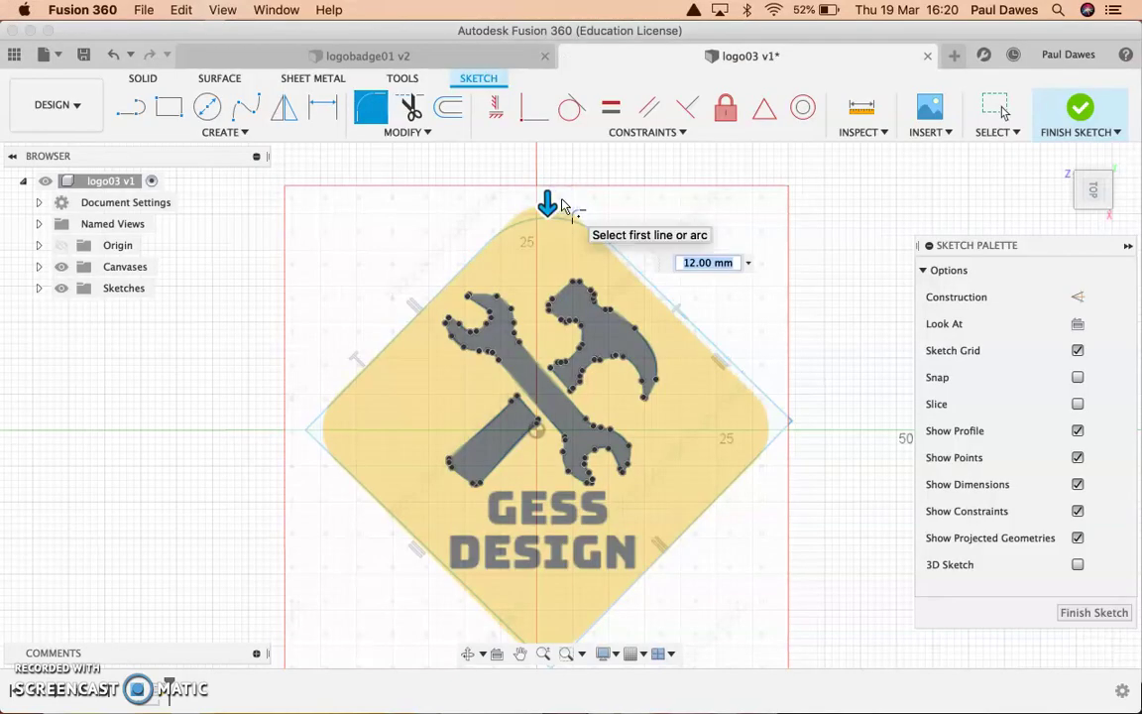
key(Return)
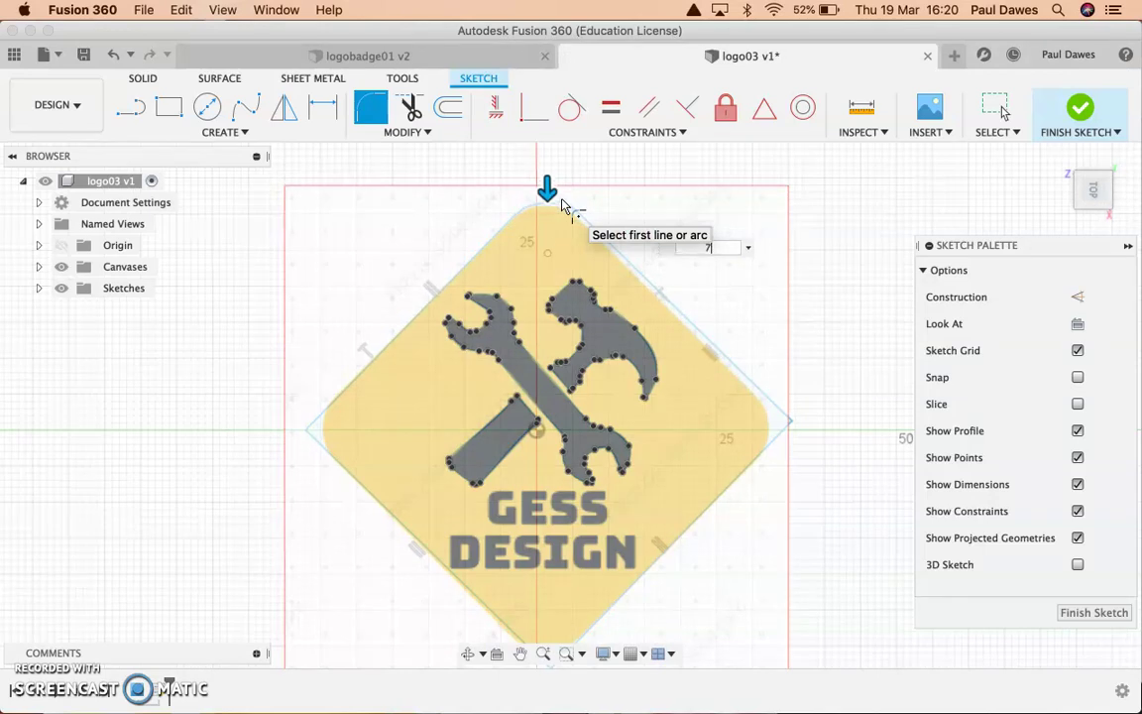
key(Escape)
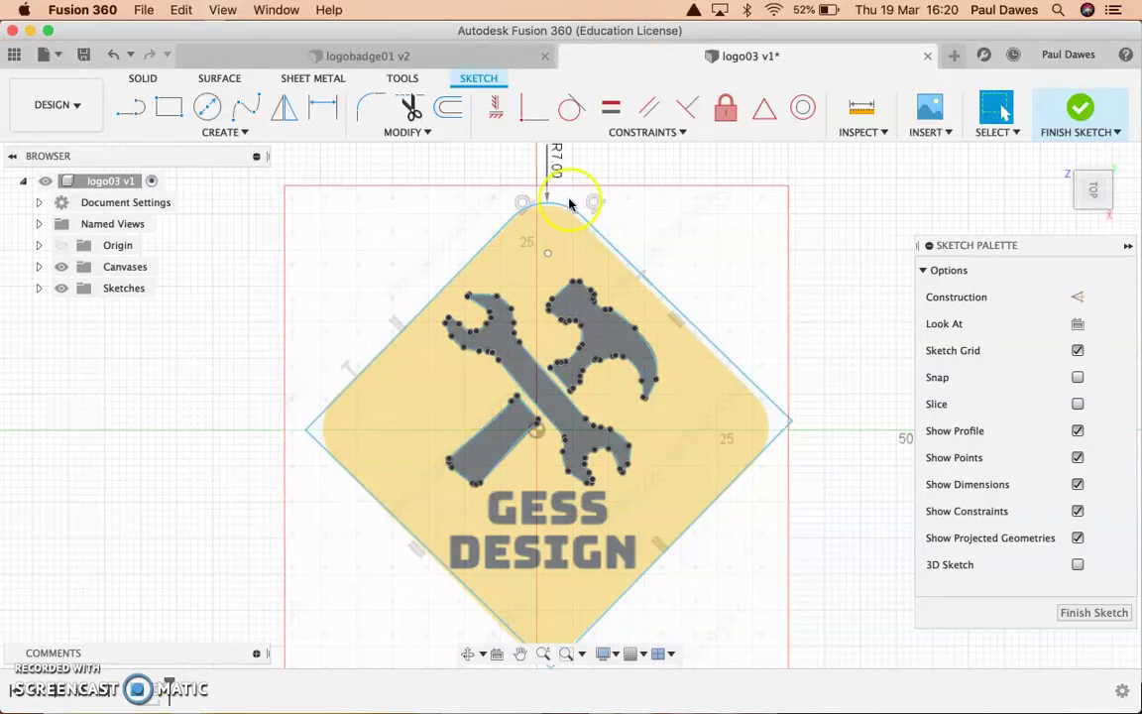
Fillet the right corner of the diamond outline with a 7 mm radius
click(764, 392)
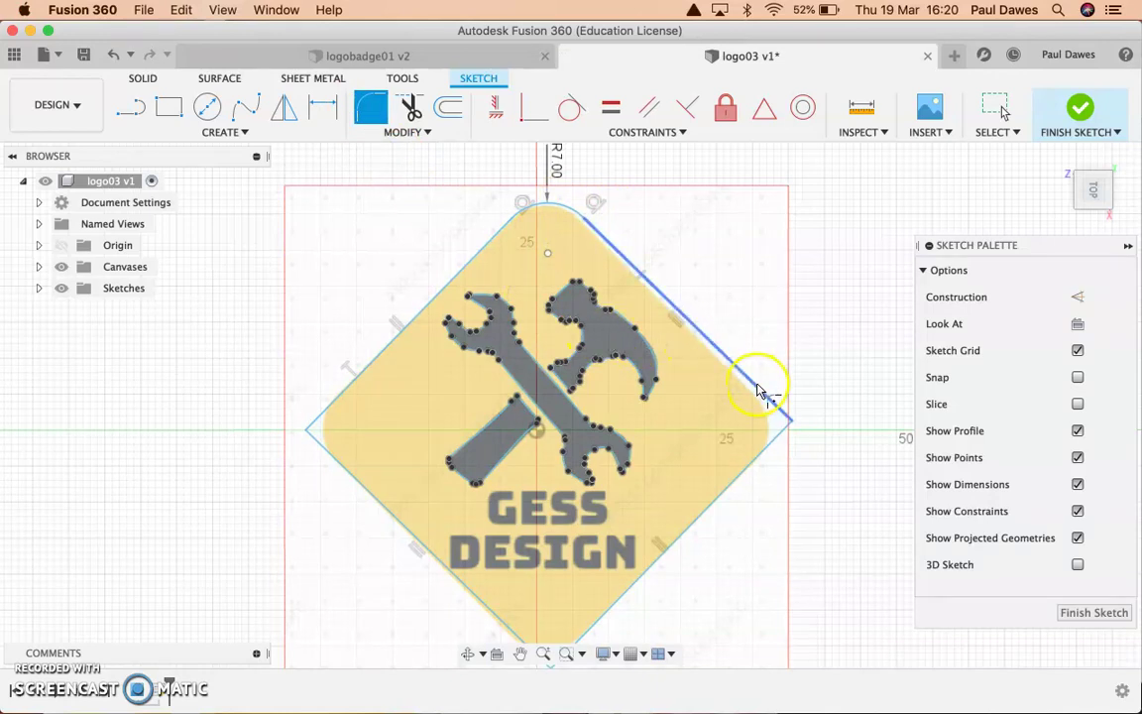
click(764, 449)
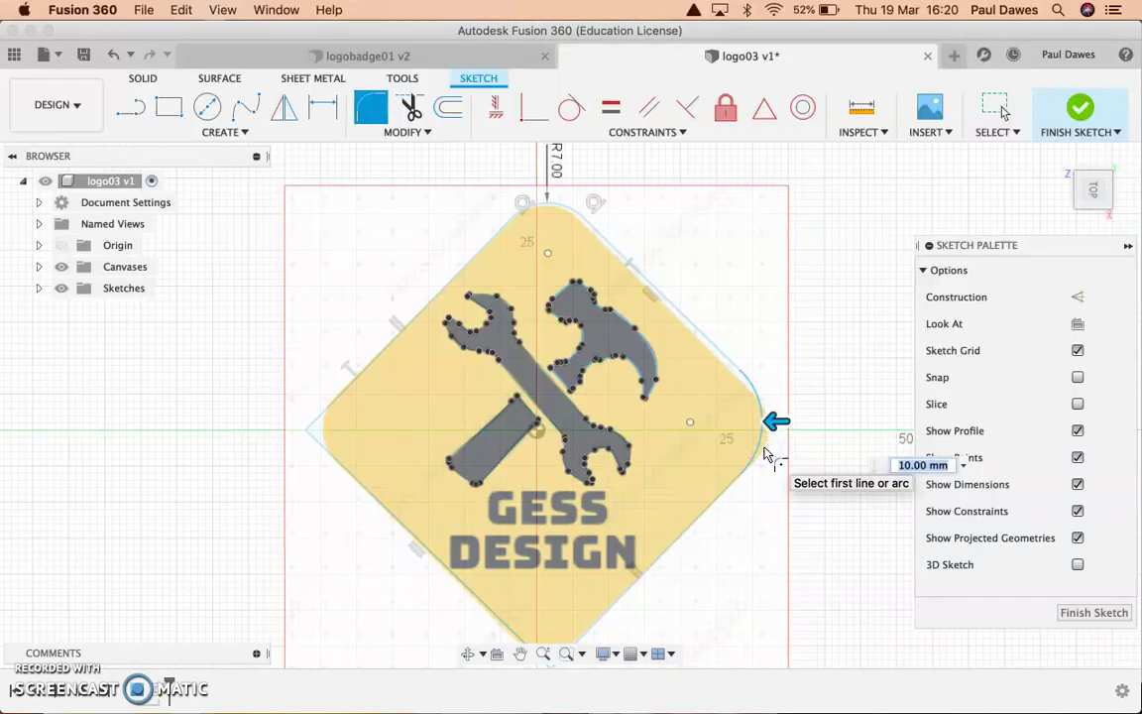
text(7)
key(Return)
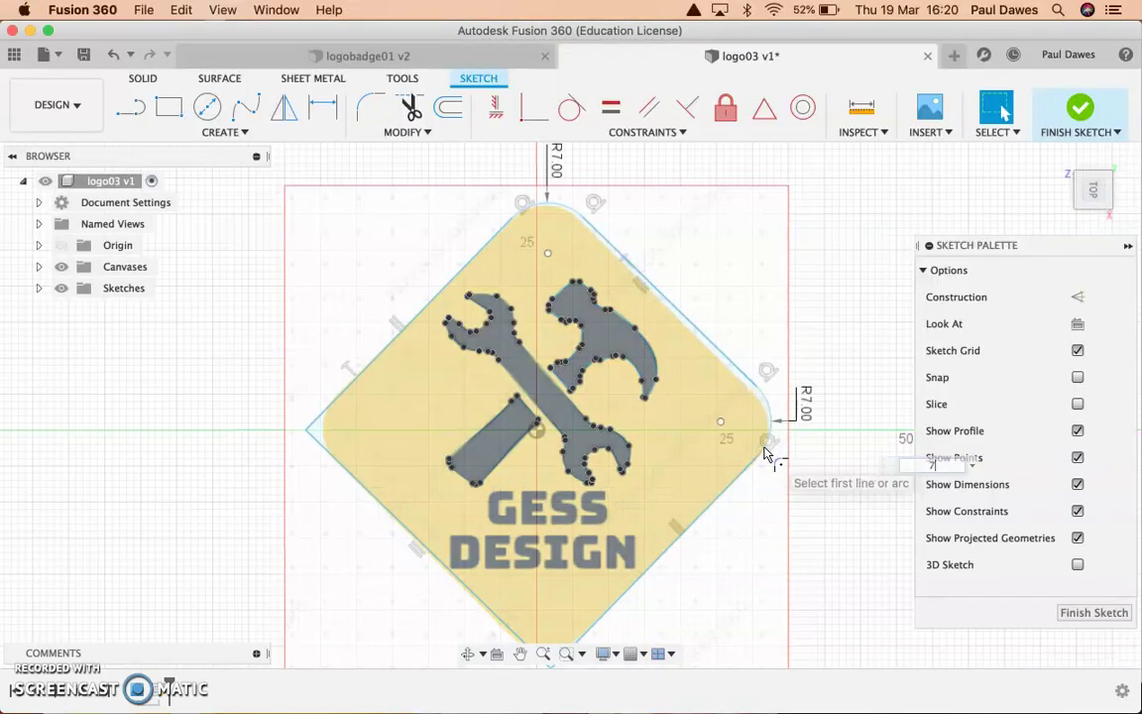
Fillet the bottom corner of the diamond outline with a 7 mm radius
middle_drag(697, 553, 721, 428)
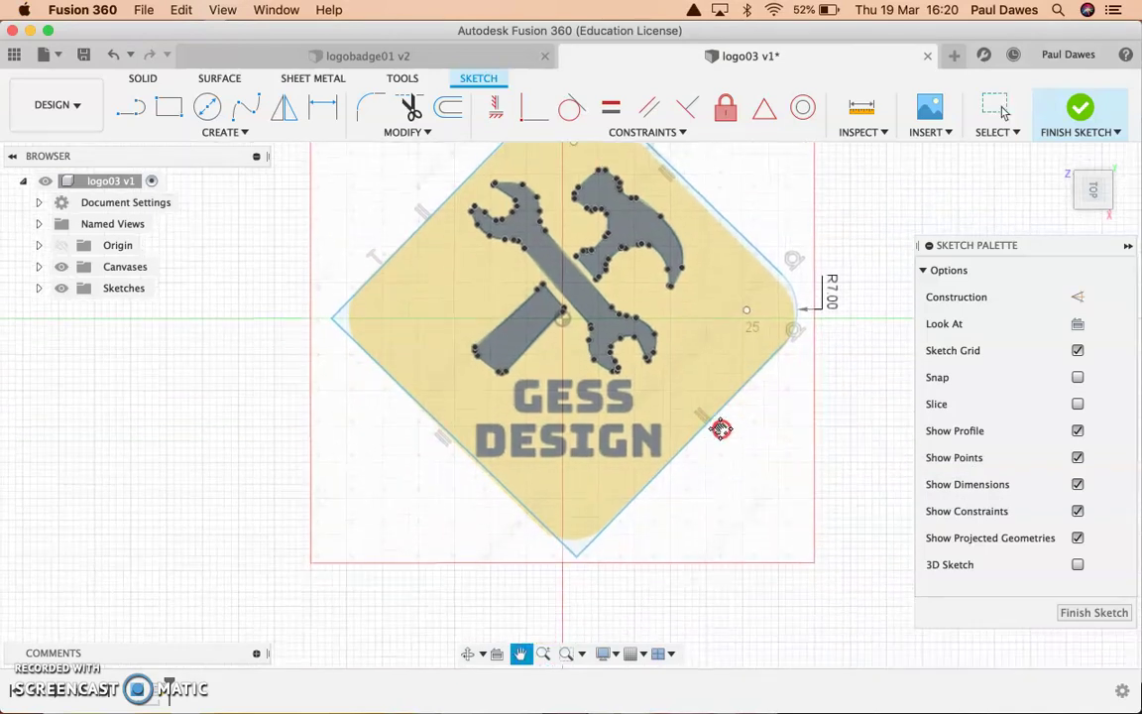
right_click(666, 509)
click(666, 460)
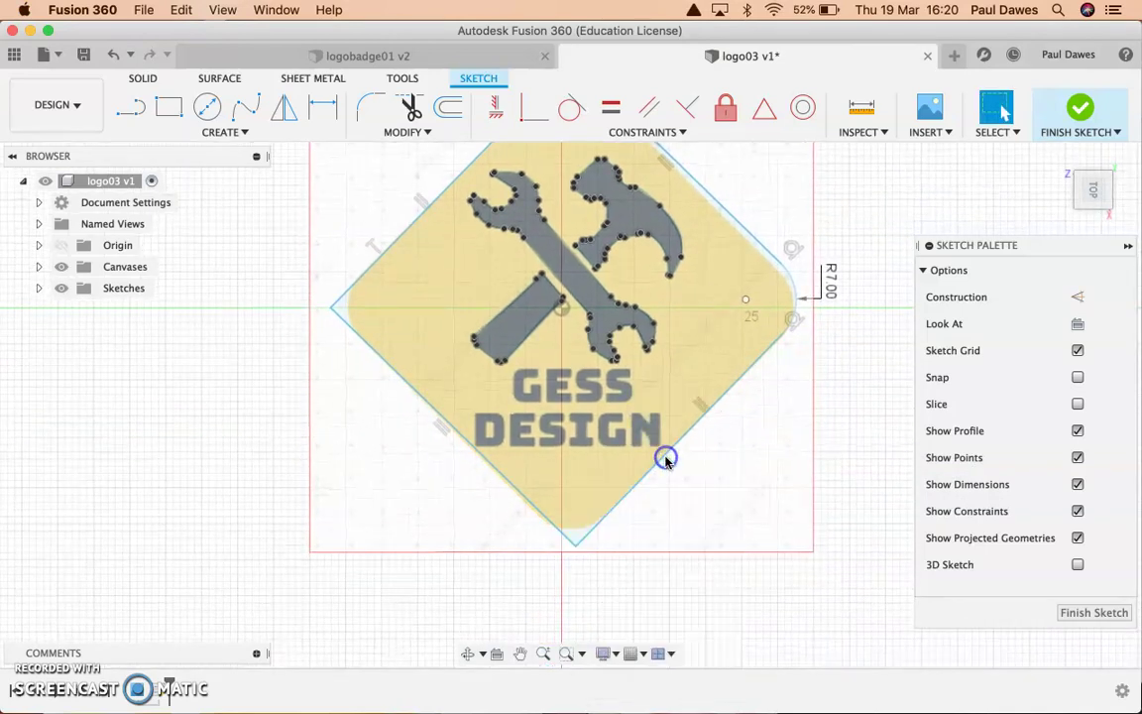
click(545, 525)
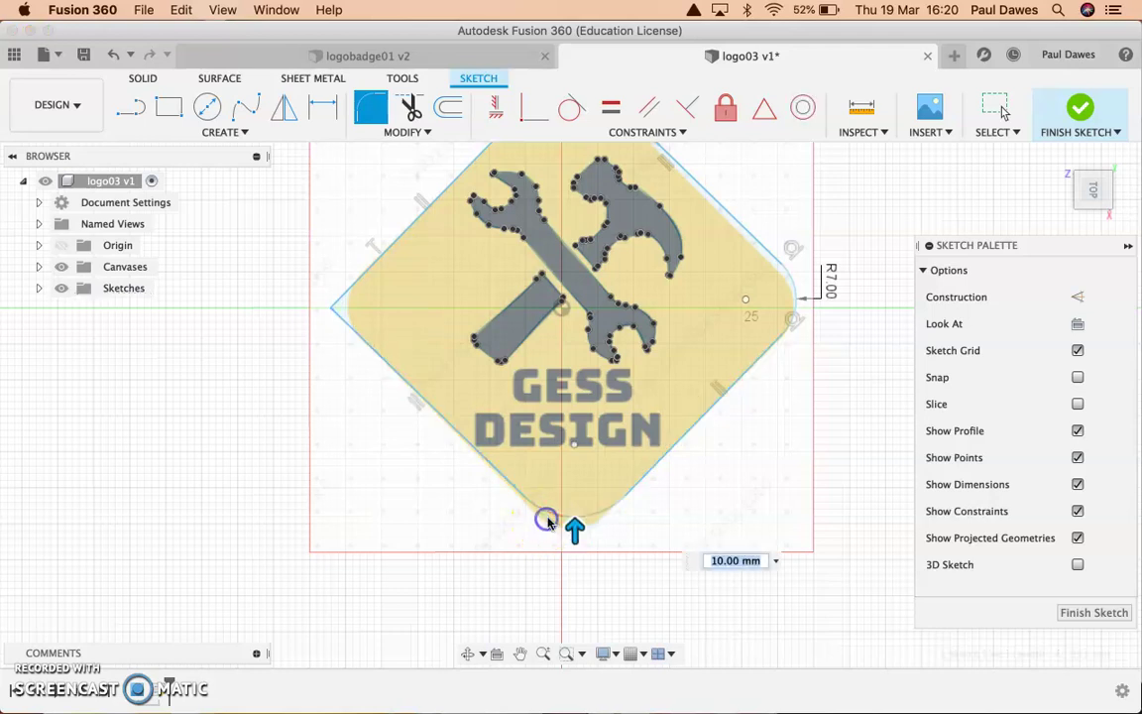
text(7)
key(Return)
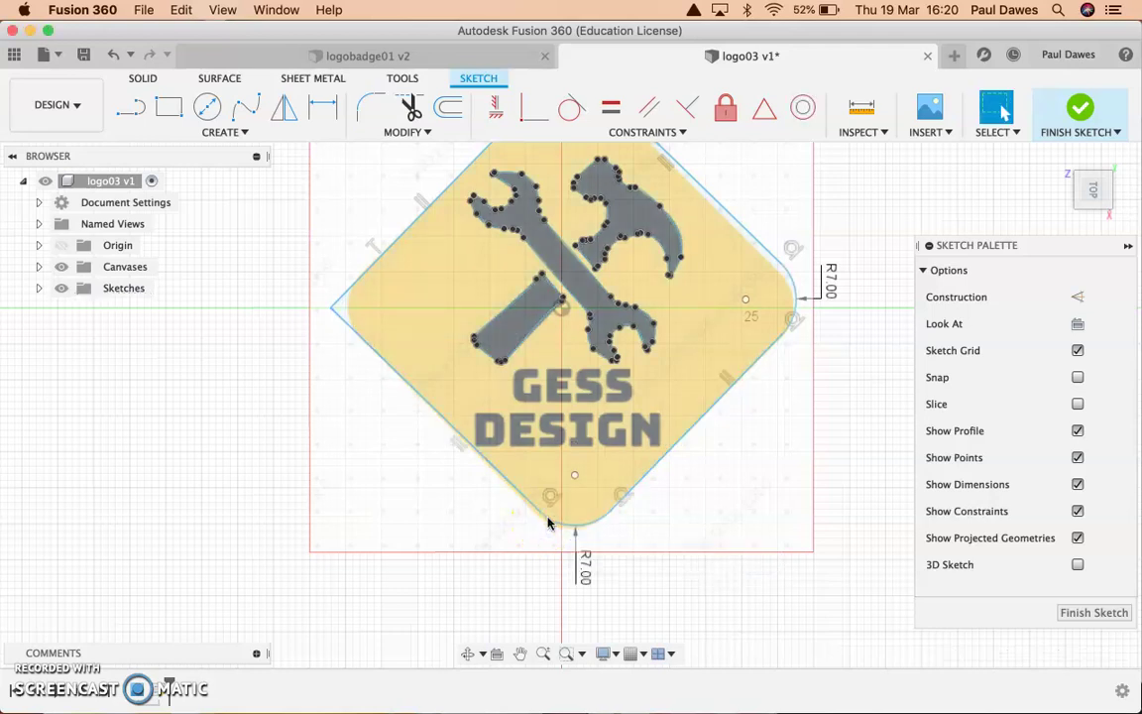
Fillet the remaining left corner of the diamond outline with a 7 mm radius
click(407, 380)
right_click(394, 347)
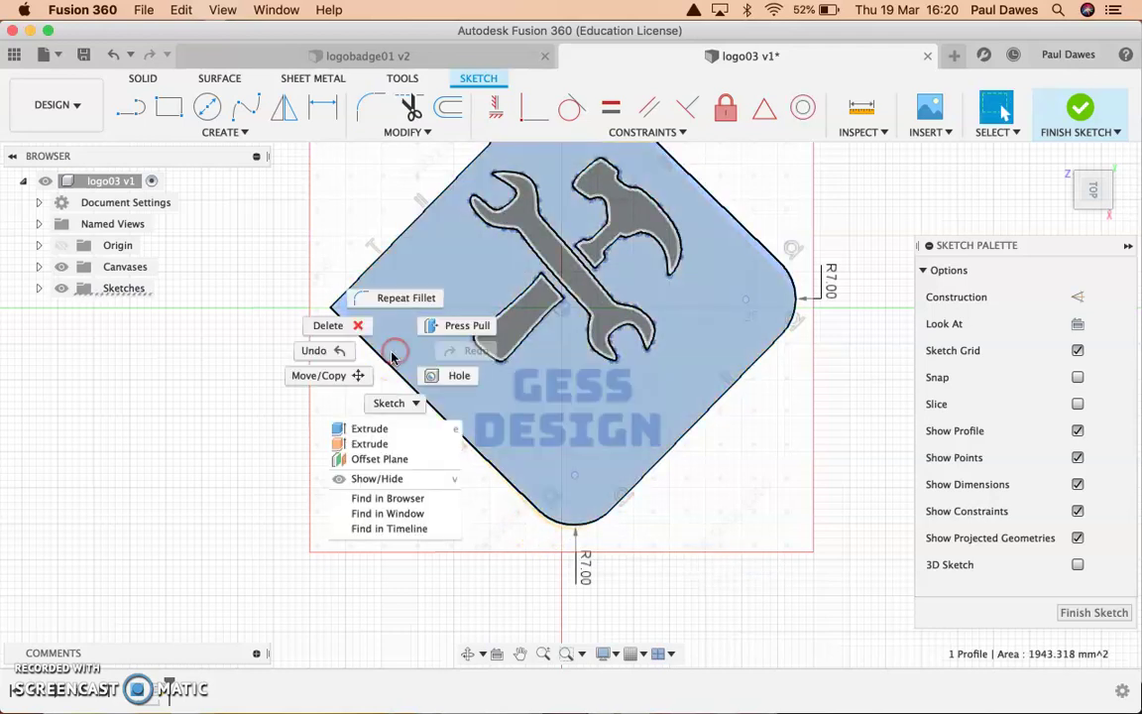
click(393, 312)
click(364, 339)
click(365, 273)
text(7)
key(Return)
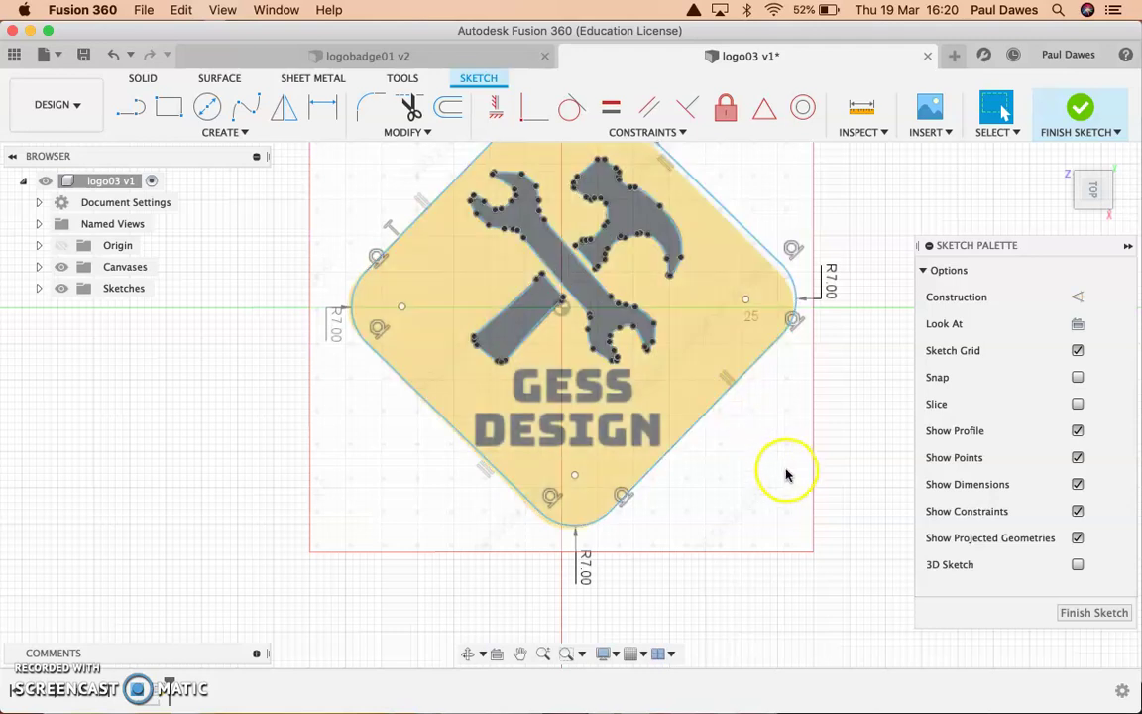
Switch to the Logo Badge Tutorial document in Chrome to review its topic list and return to Fusion 360
scroll(771, 483, down, 2)
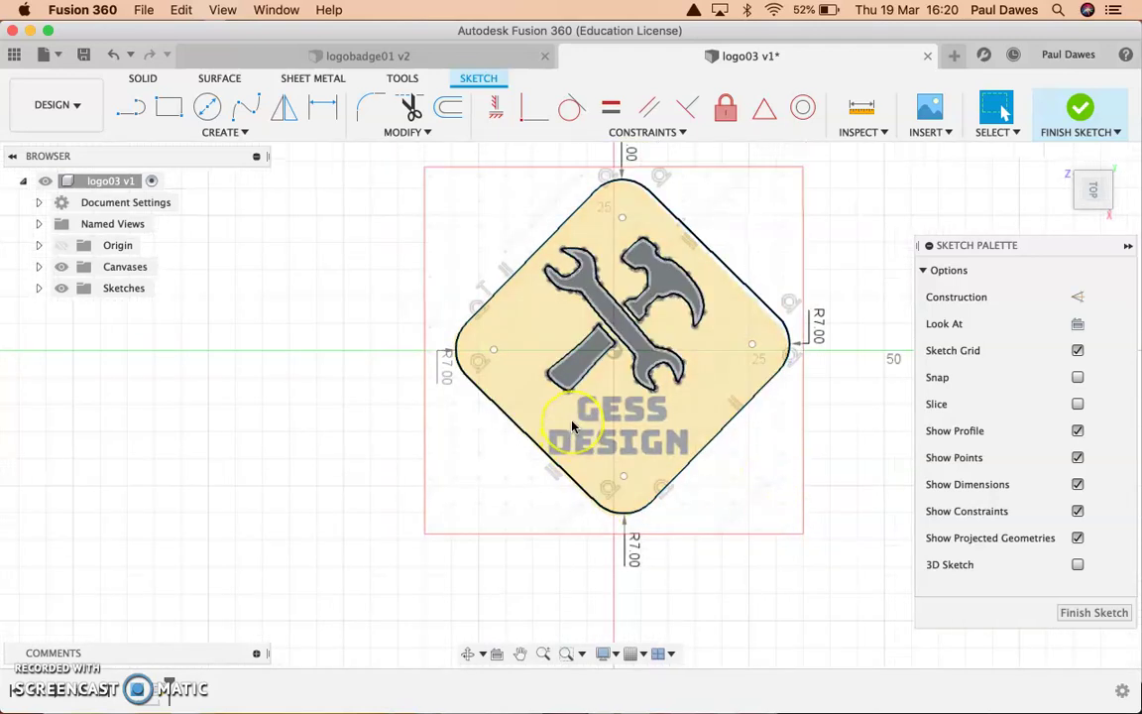
key(super+Tab)
key(super+Tab)
key(super+Tab)
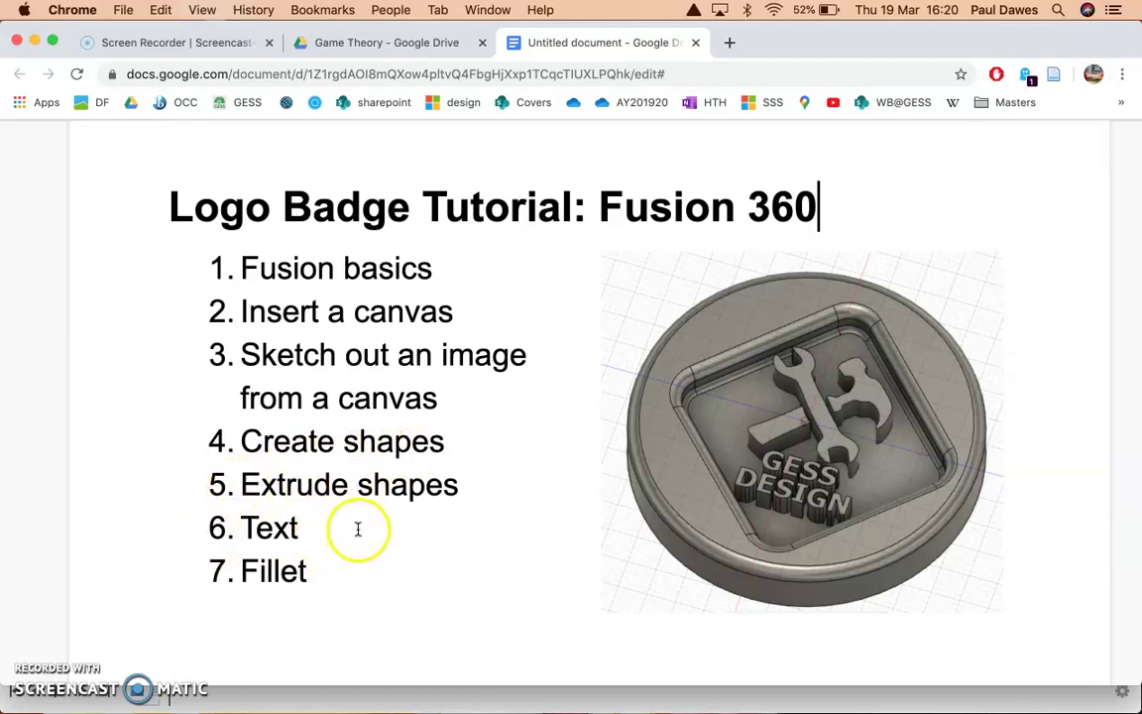
key(super+Tab)
key(super+Tab)
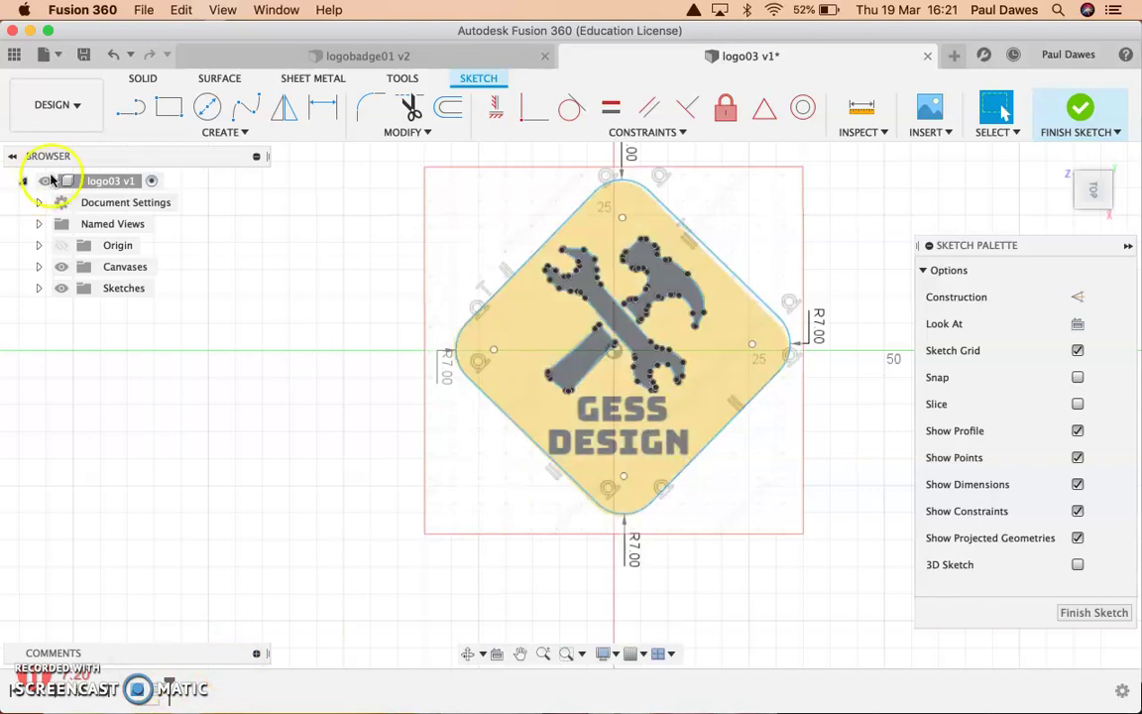
Place sketch text reading "GESS" with its anchor at the lower-left corner of the canvas's GESS lettering
click(220, 132)
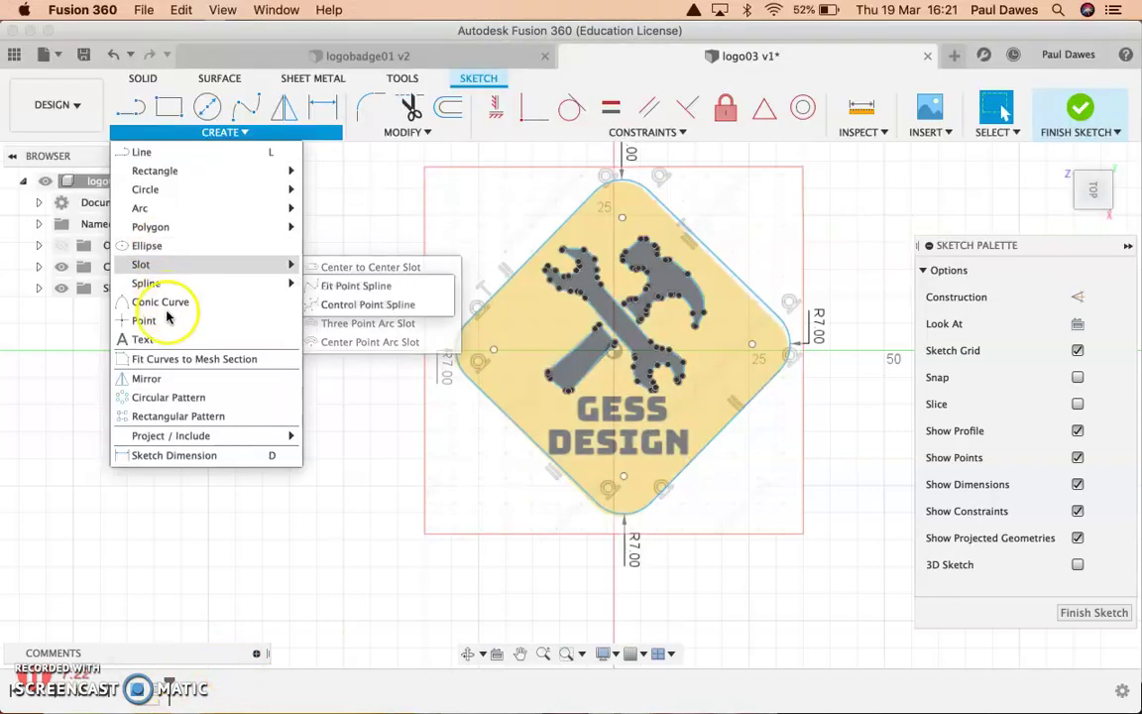
click(159, 338)
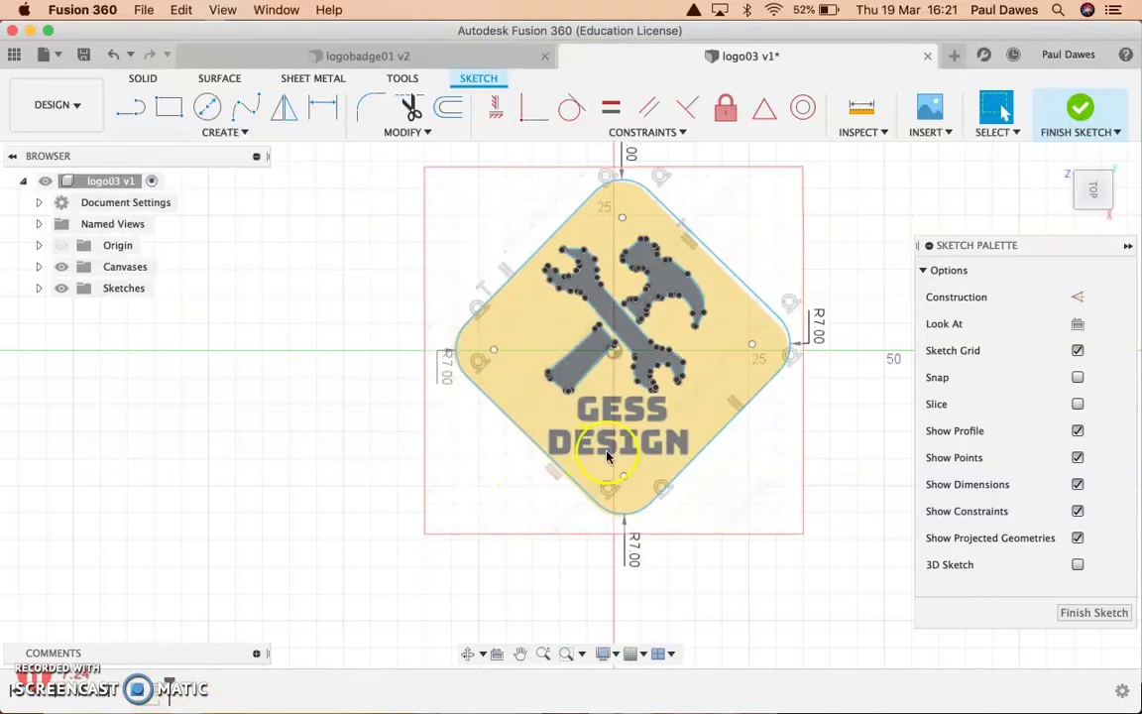
scroll(599, 446, up, 5)
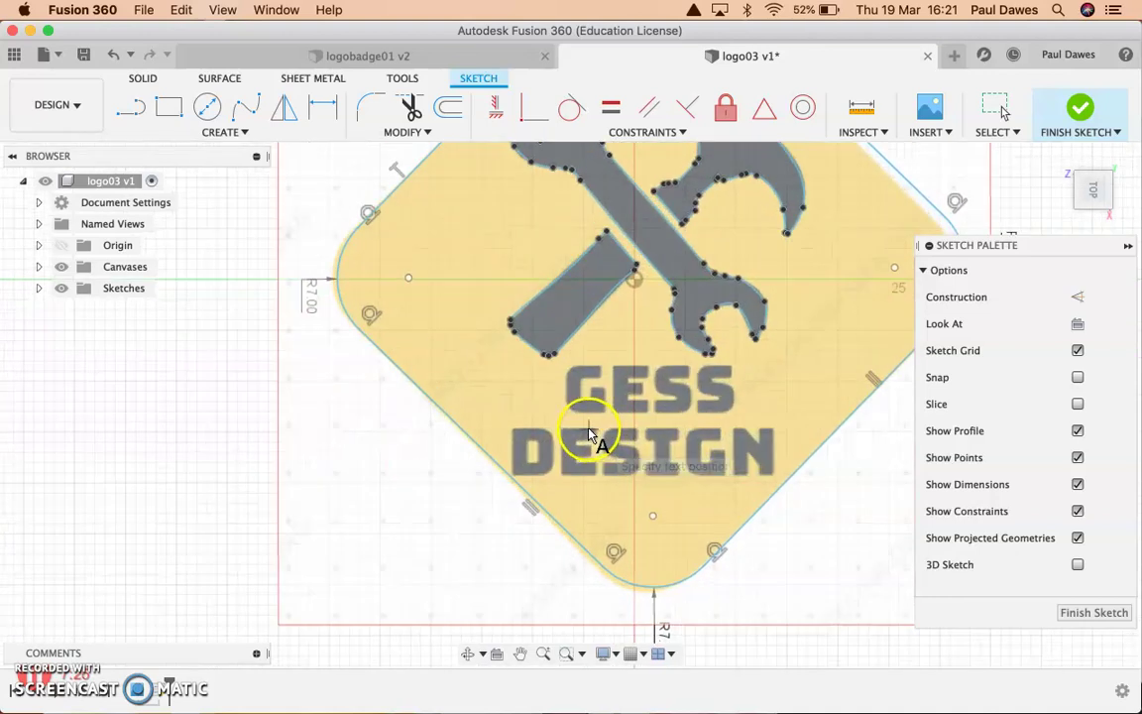
scroll(588, 431, up, 5)
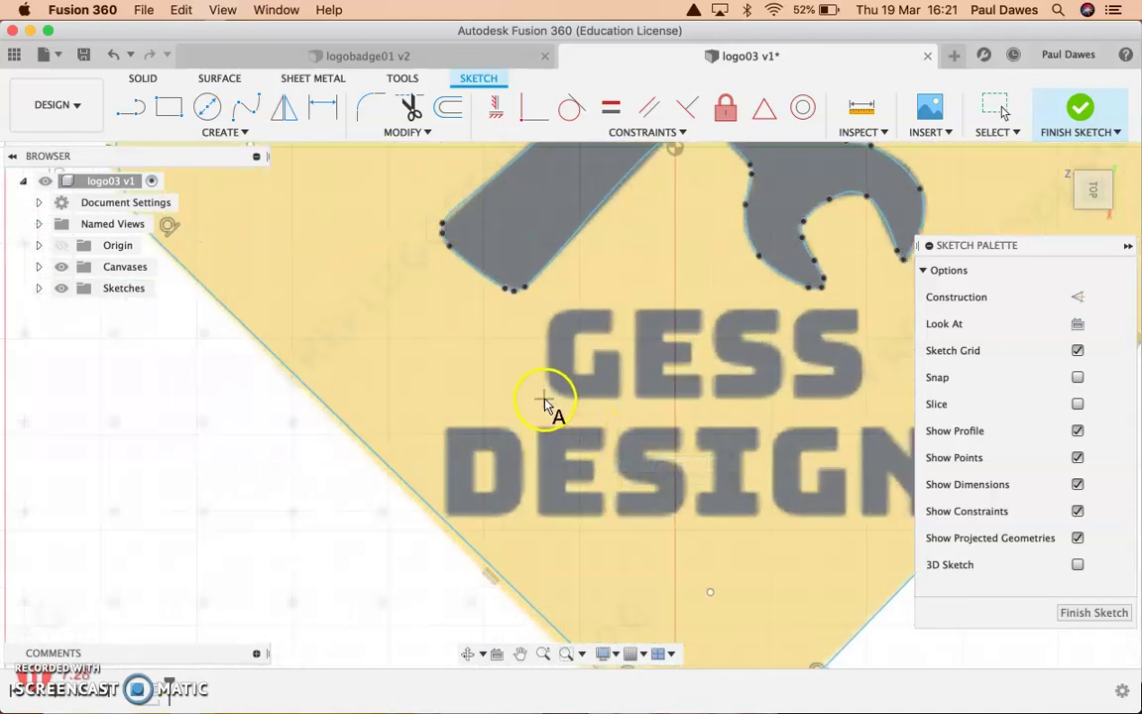
click(542, 400)
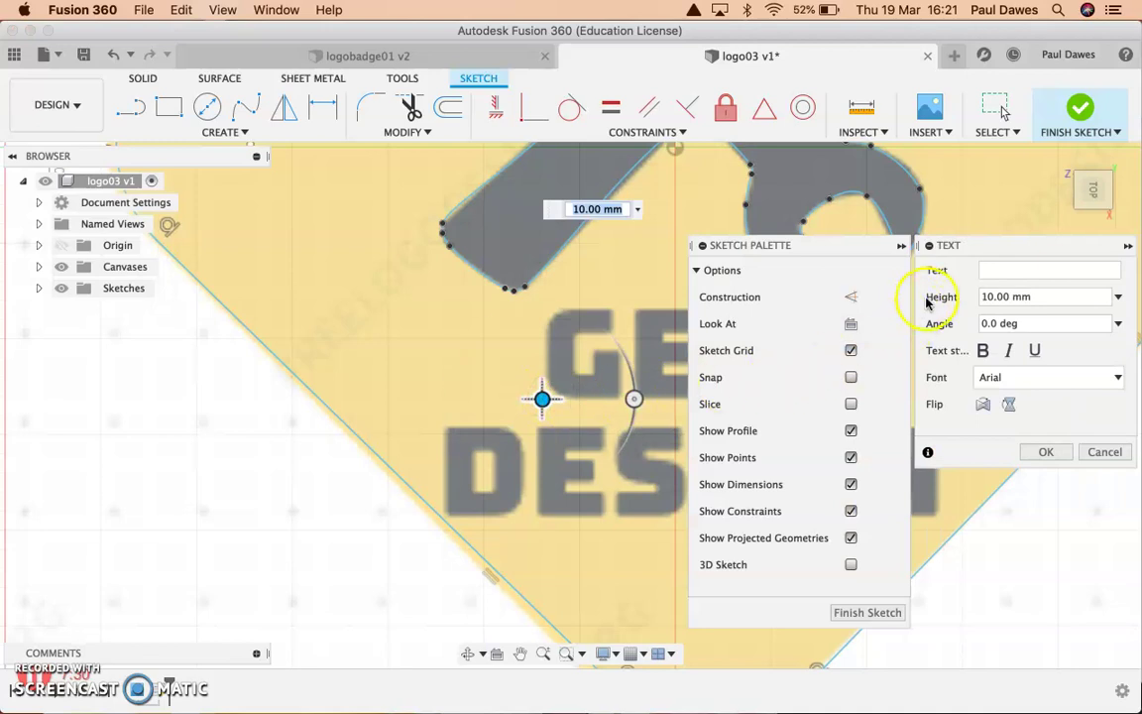
click(1001, 273)
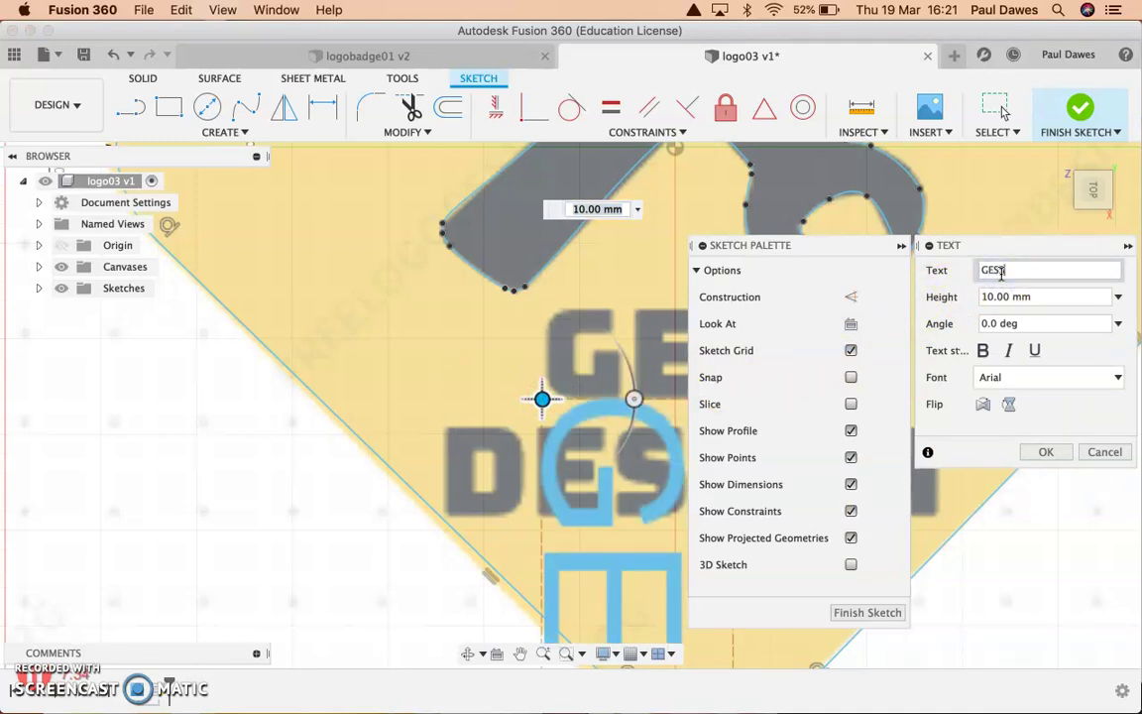
Rotate the GESS text to 90 degrees and set its height to 6 mm
drag(635, 399, 541, 315)
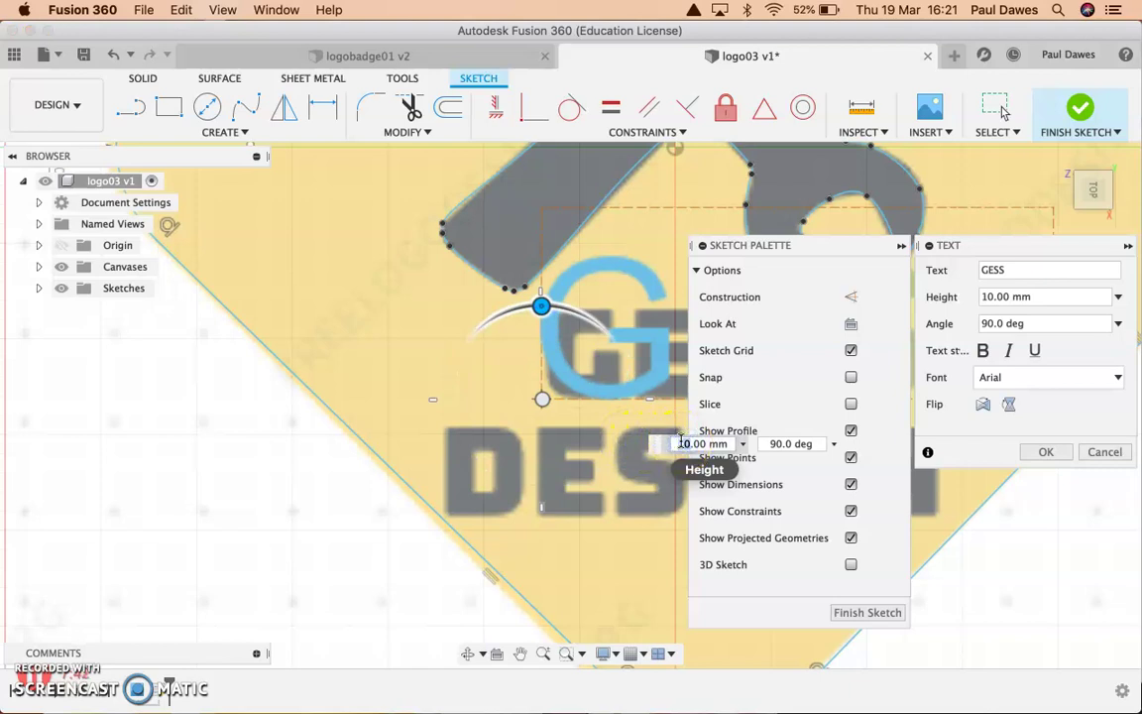
text(7)
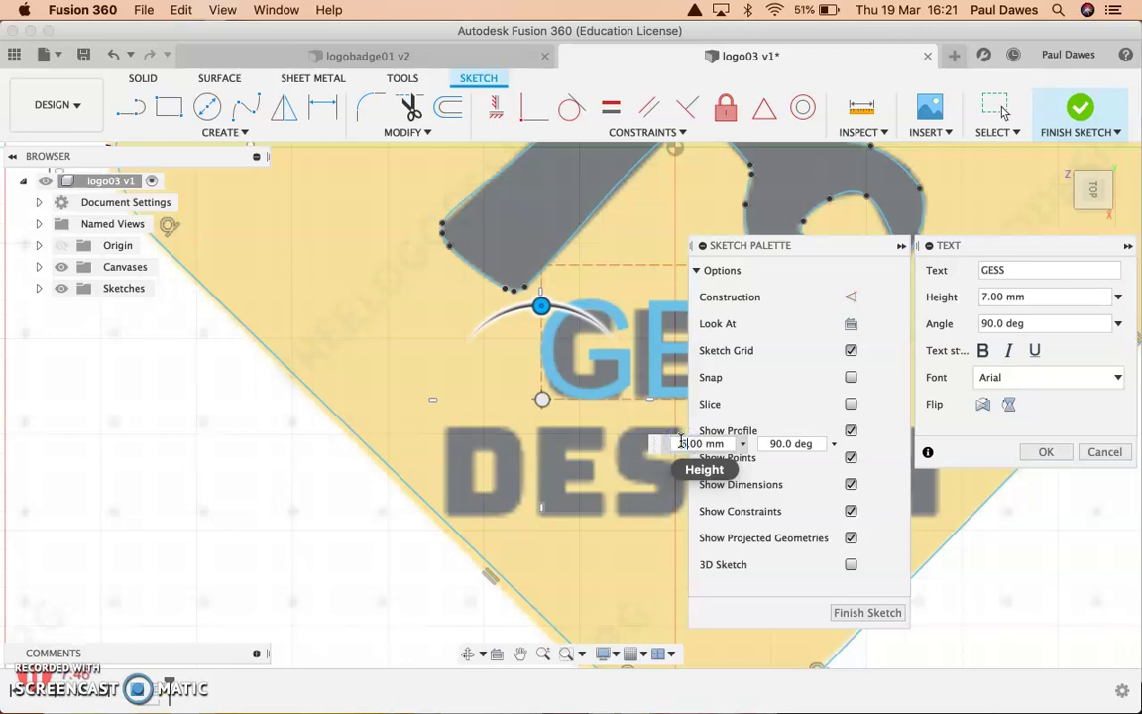
text(6)
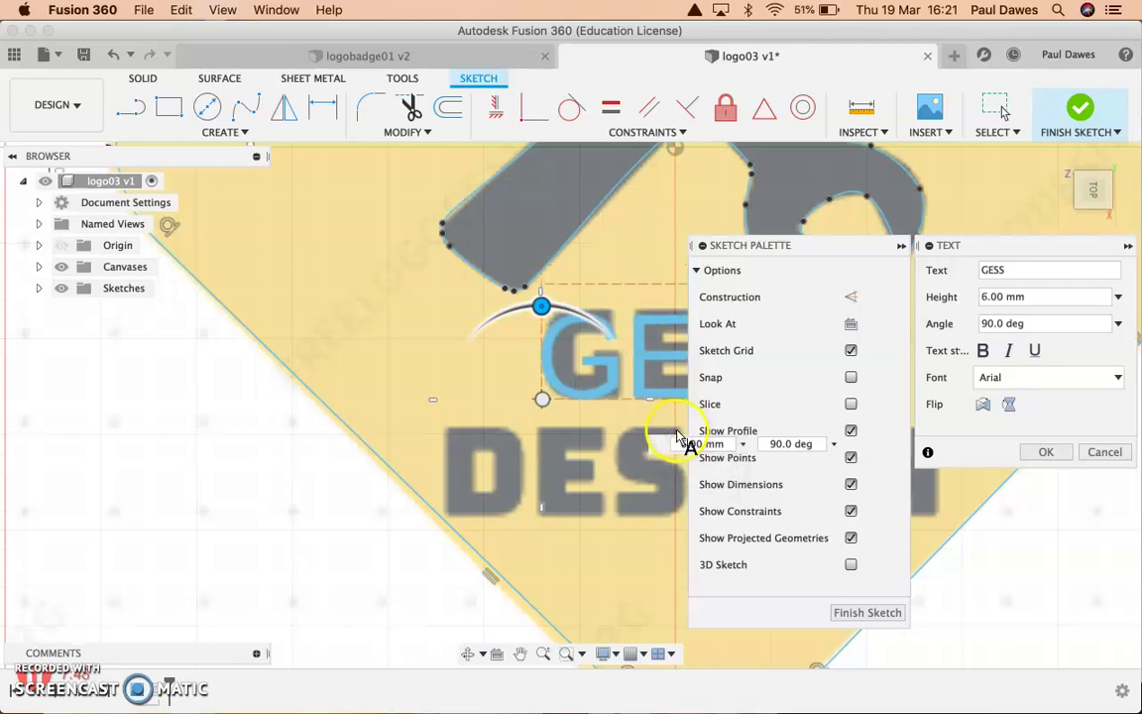
Make the GESS text bold, keep the Arial font, and finish the text
click(982, 350)
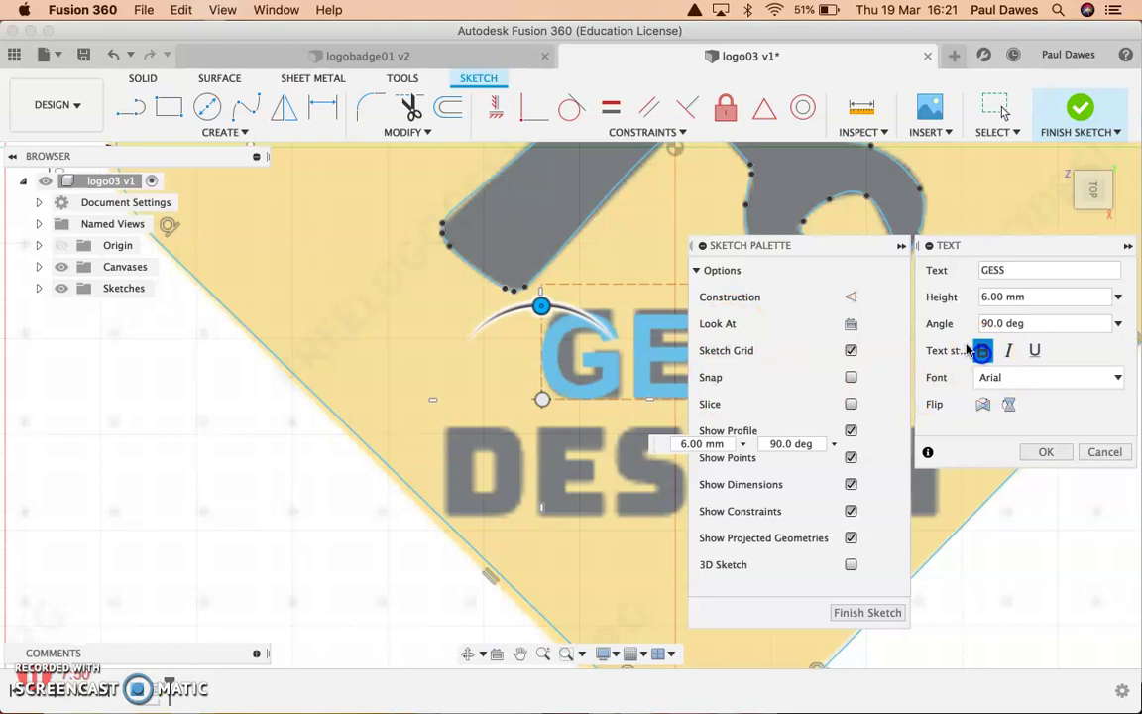
mouse_move(821, 247)
mouse_down()
mouse_move(862, 389)
mouse_move(1071, 525)
mouse_move(1080, 505)
mouse_up()
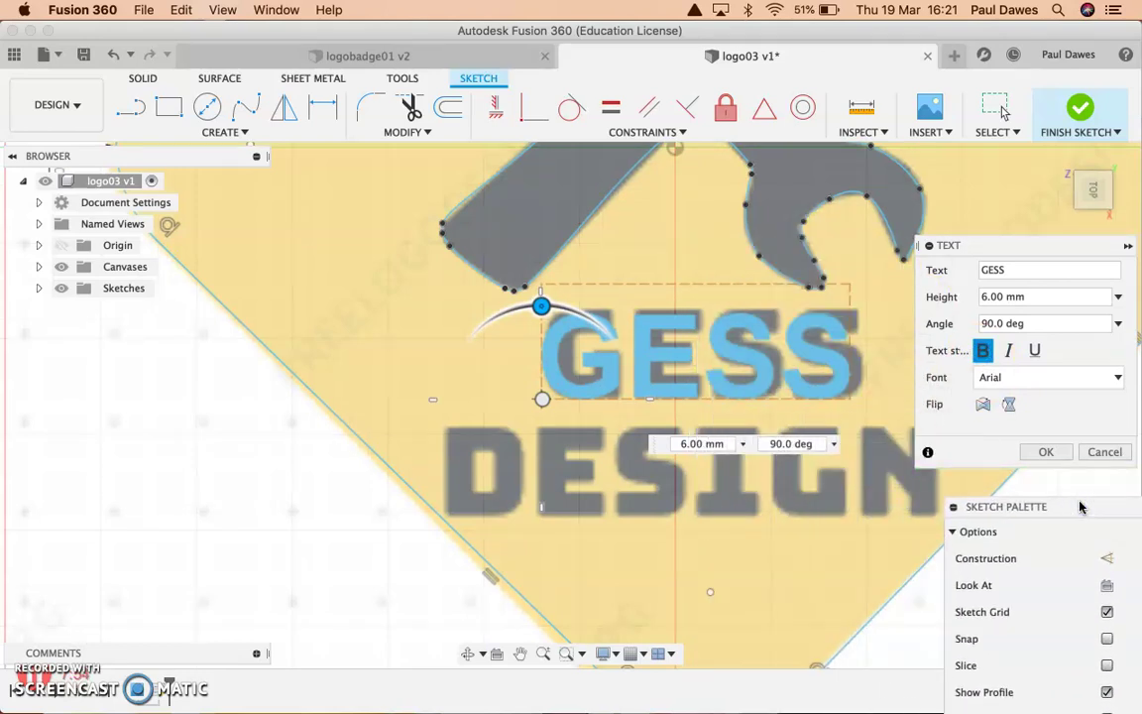
click(991, 378)
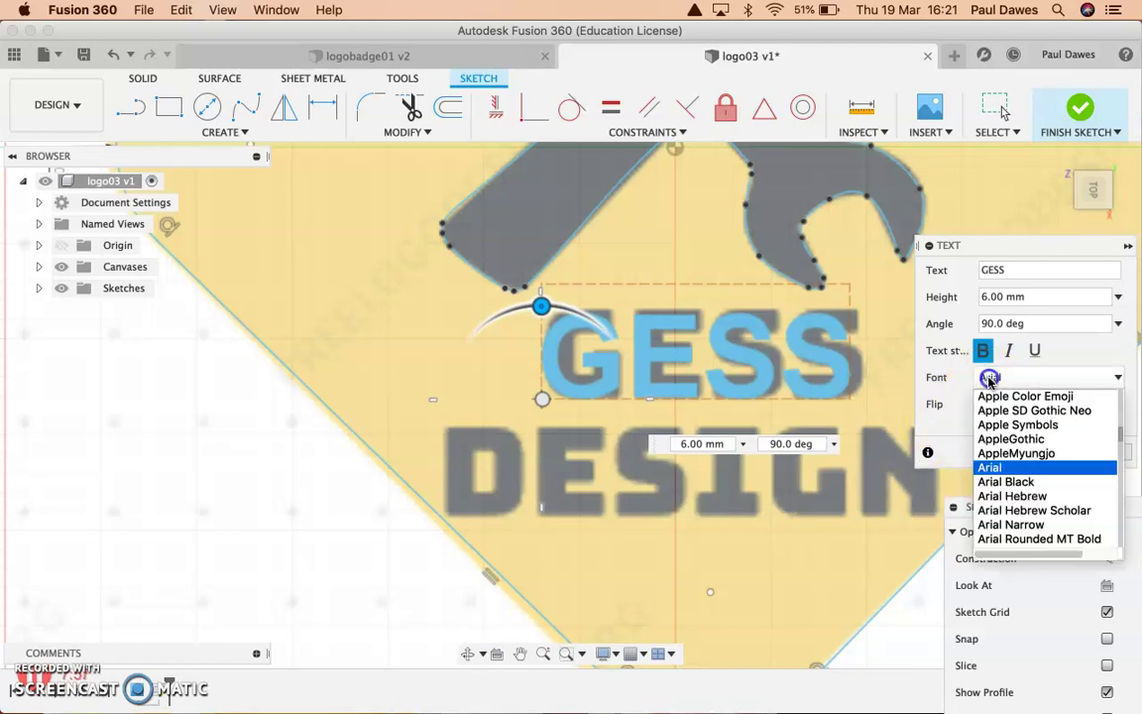
click(991, 468)
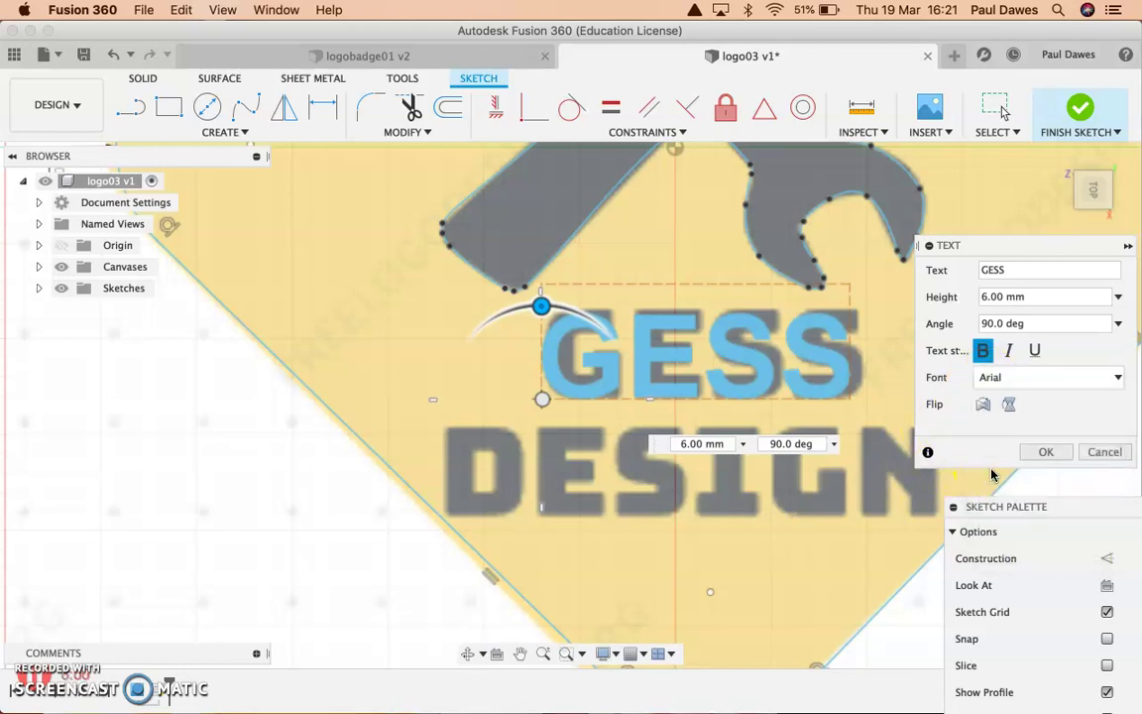
click(1042, 453)
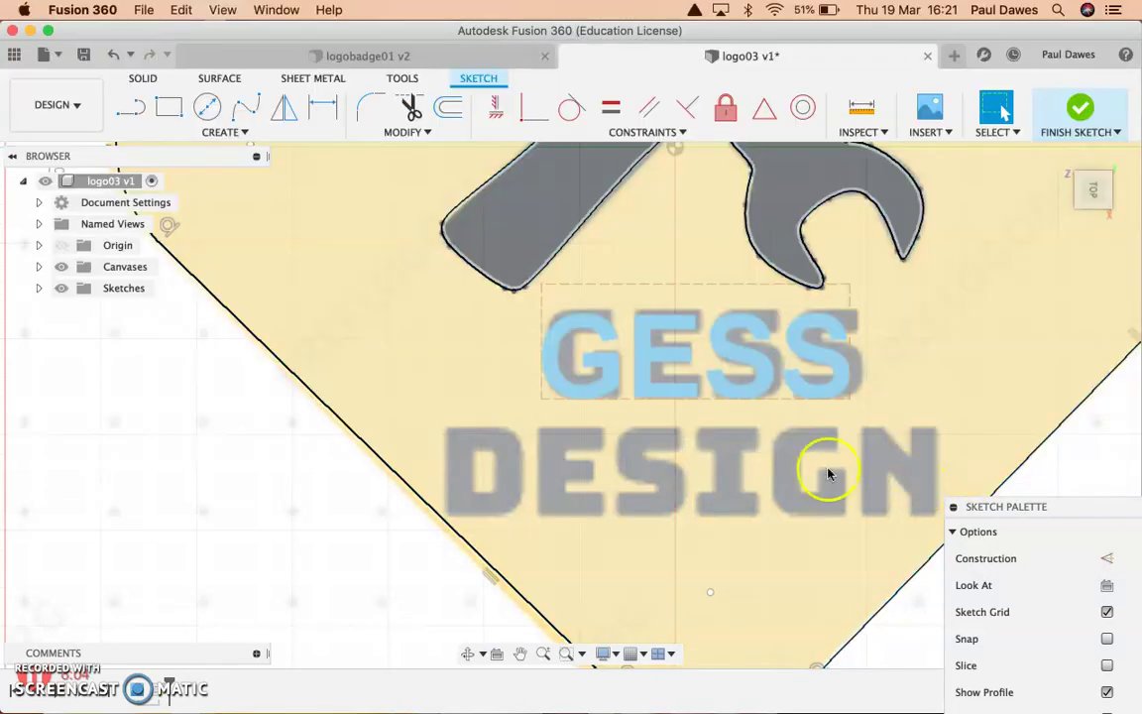
Place sketch text reading "DESIGN" at a 90-degree angle, anchored at the lower-left corner of the canvas's DESIGN lettering
click(220, 132)
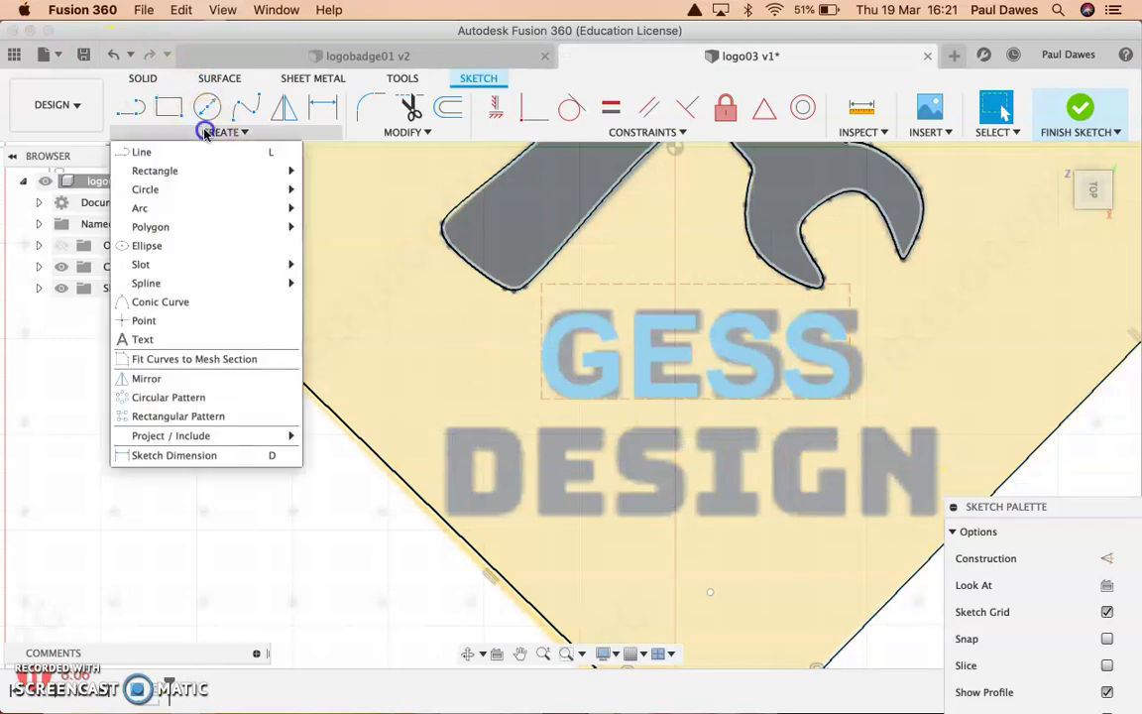
click(142, 339)
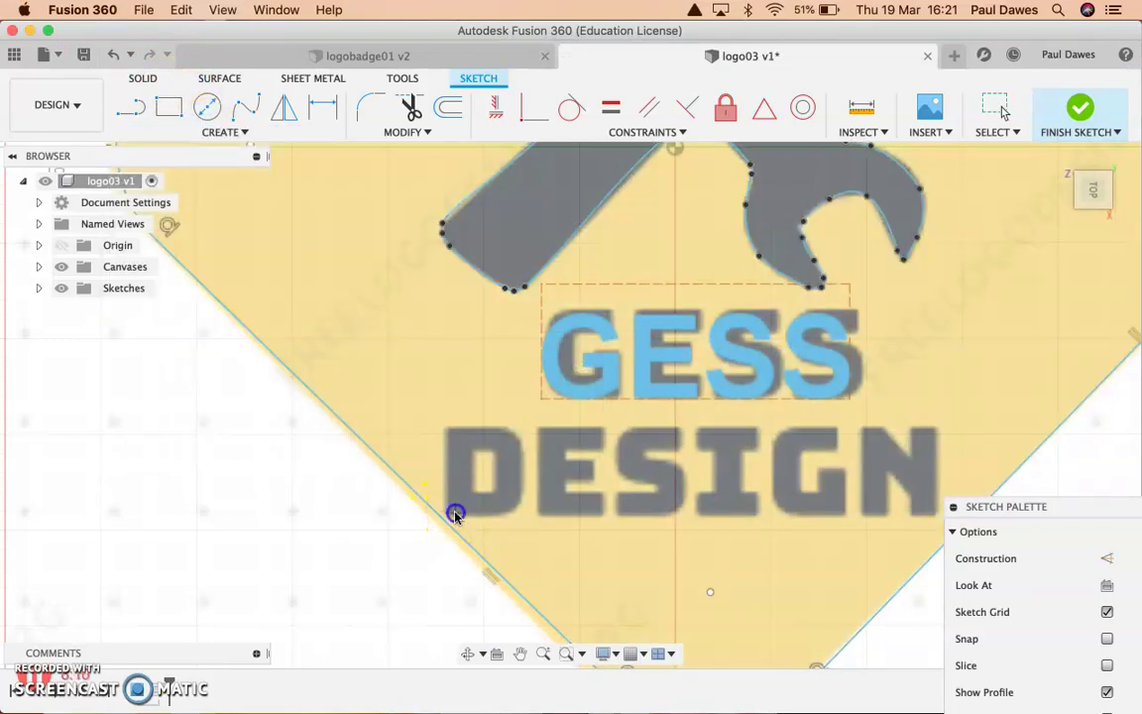
click(455, 512)
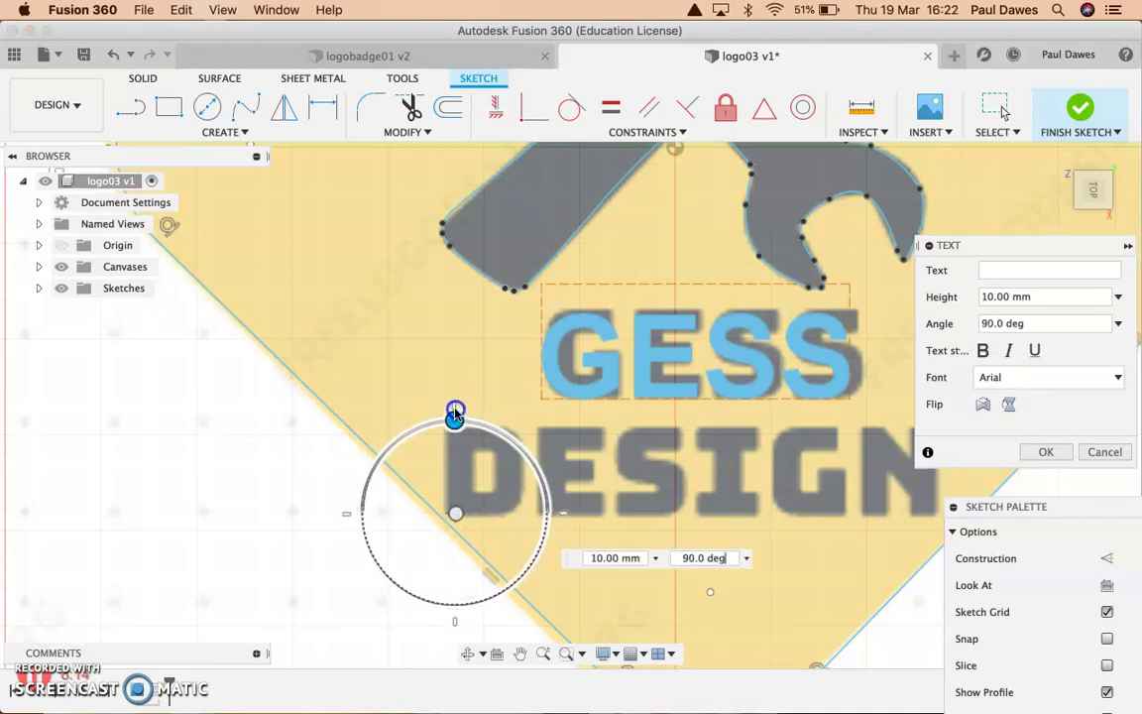
click(455, 417)
click(995, 268)
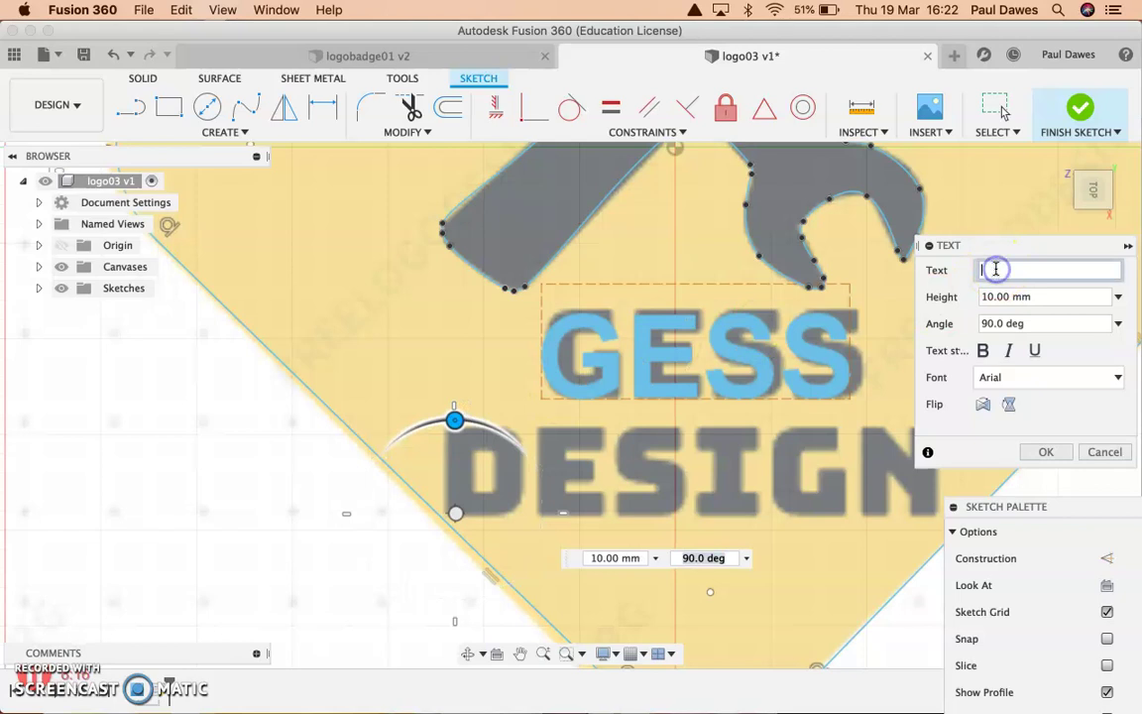
text(DESIGN)
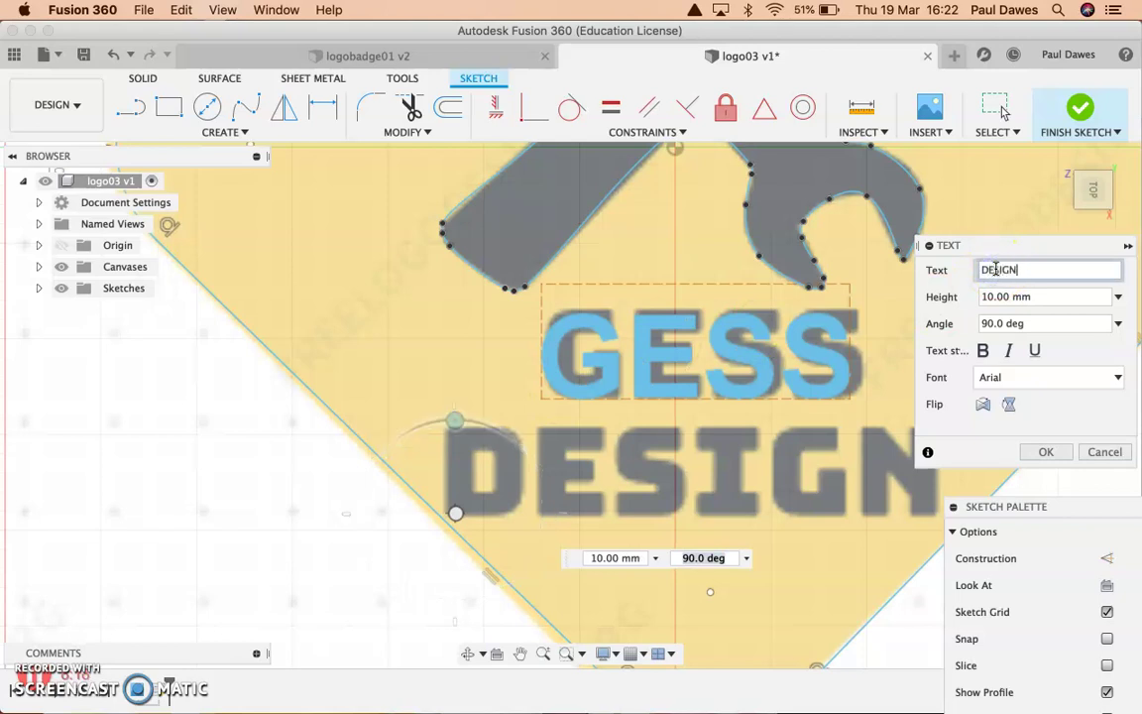
Set the DESIGN text to 6 mm high and bold, and shift it sideways to centre it under GESS
click(991, 298)
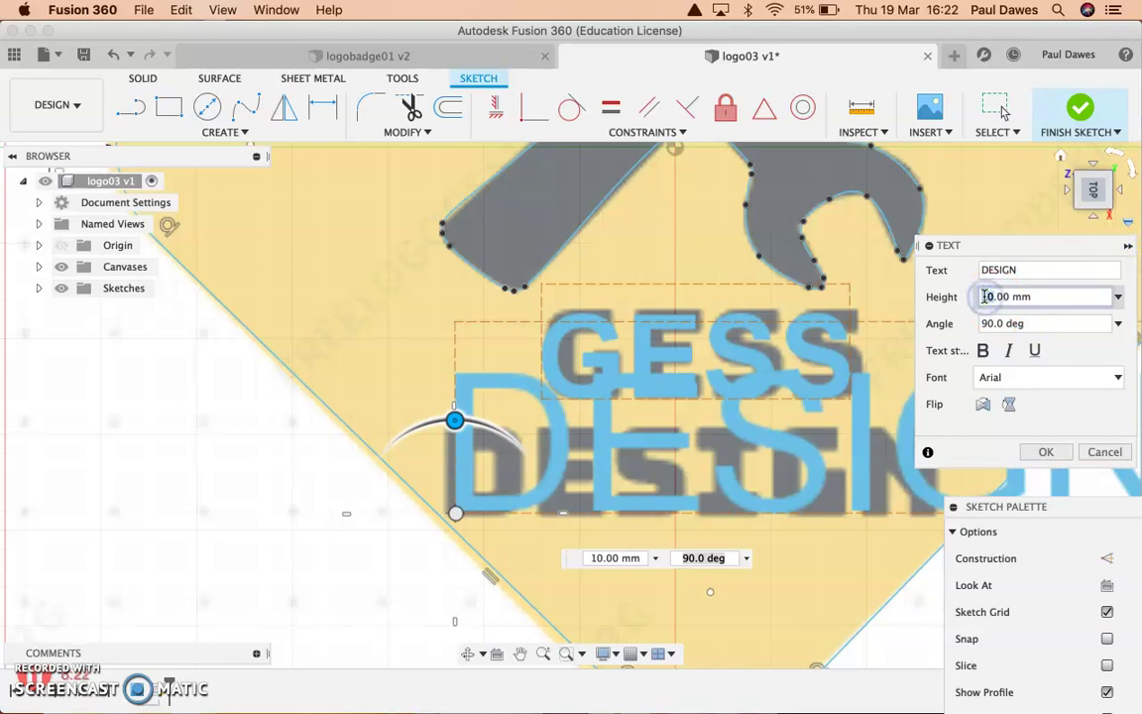
click(985, 350)
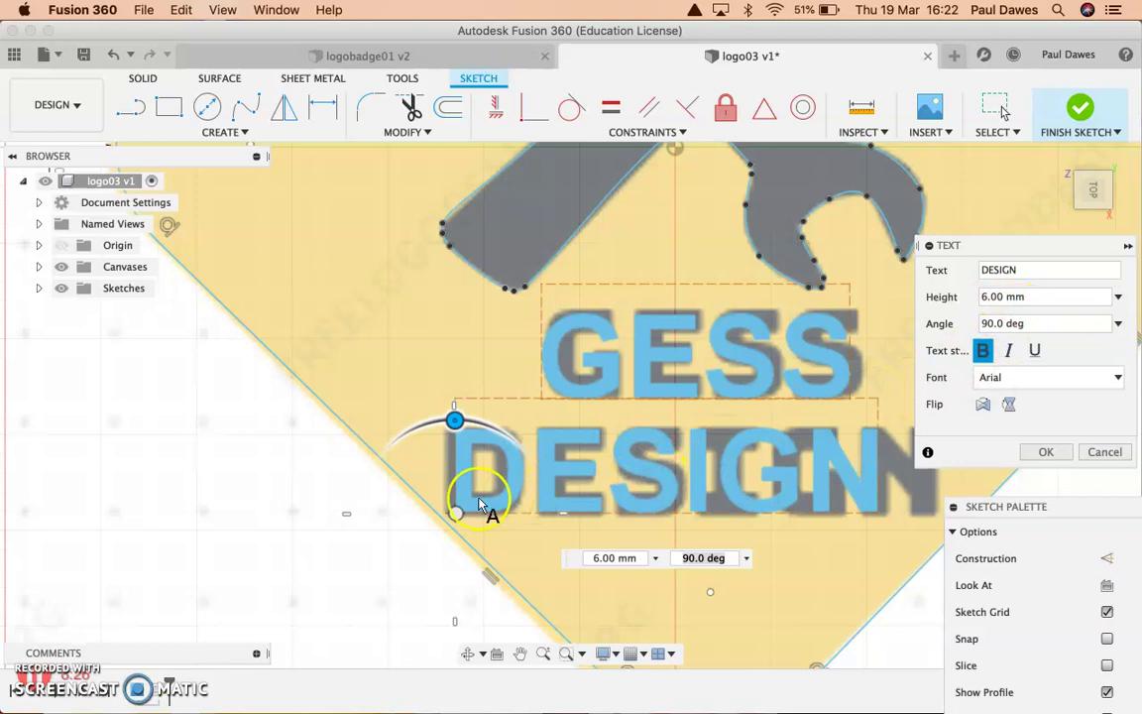
drag(456, 509, 489, 515)
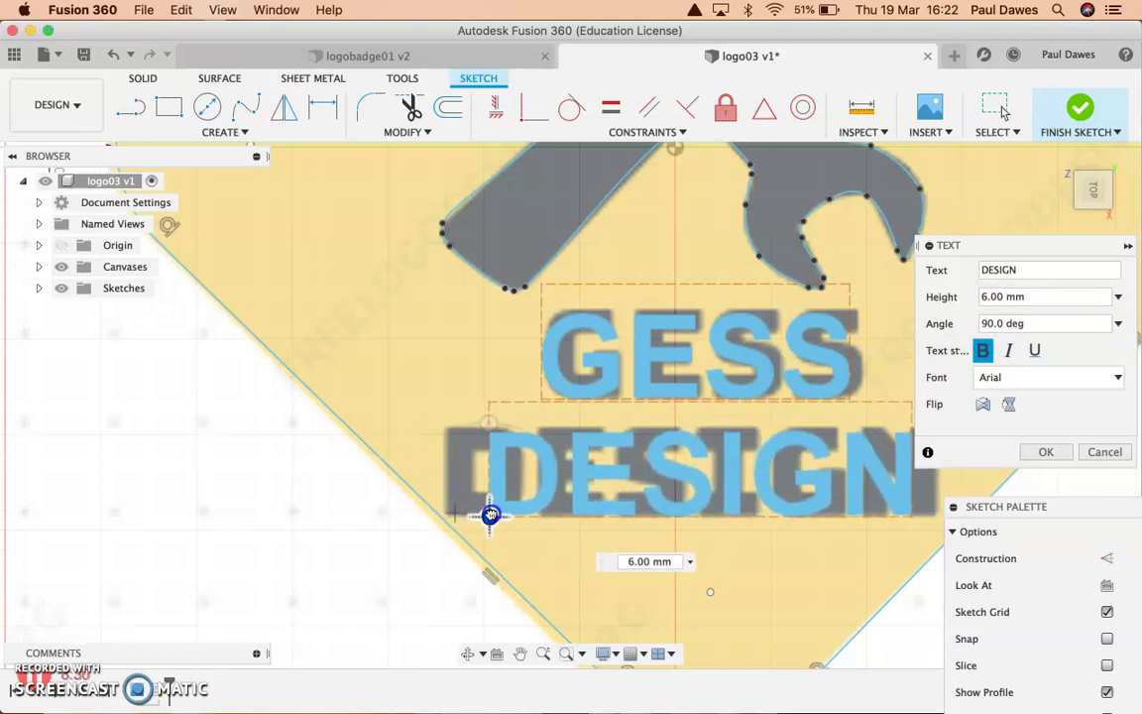
click(1045, 452)
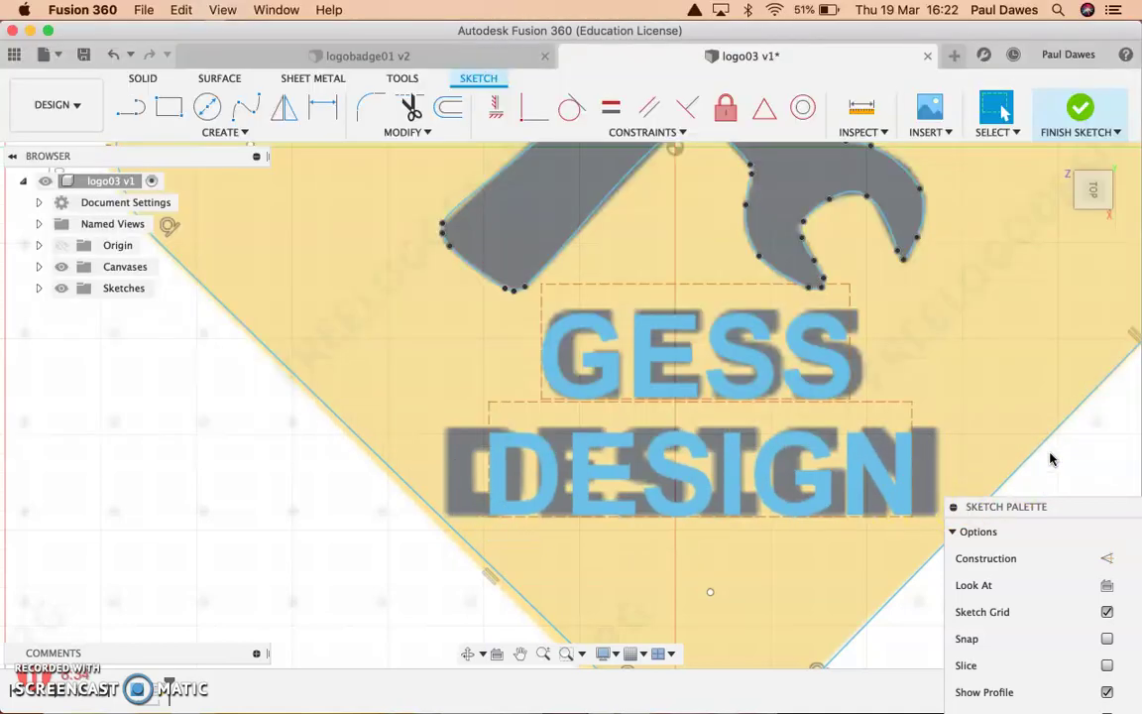
Finish the logo sketch and return to the home view
click(1078, 107)
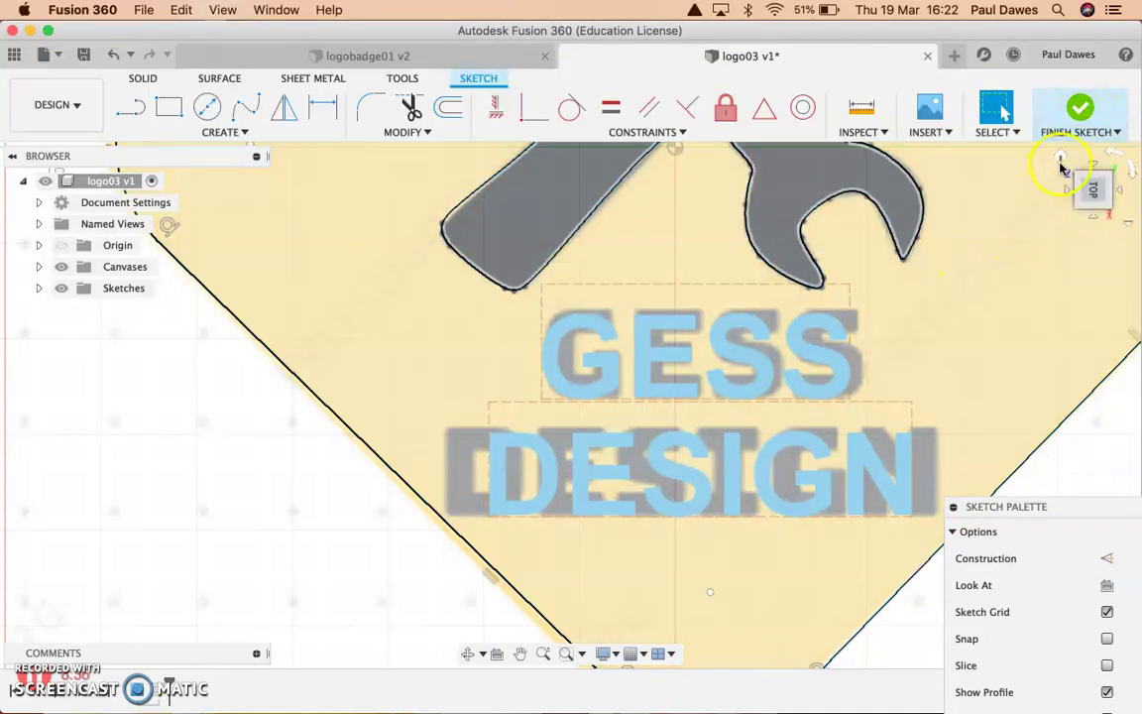
click(1060, 161)
click(1079, 107)
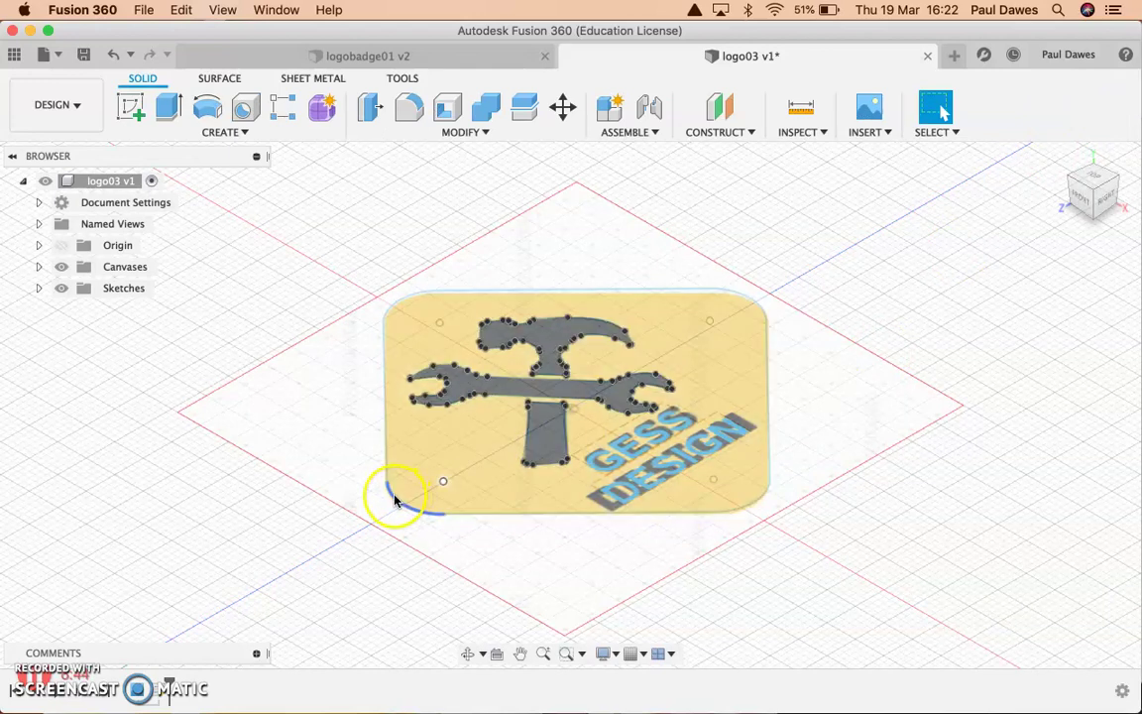
click(136, 691)
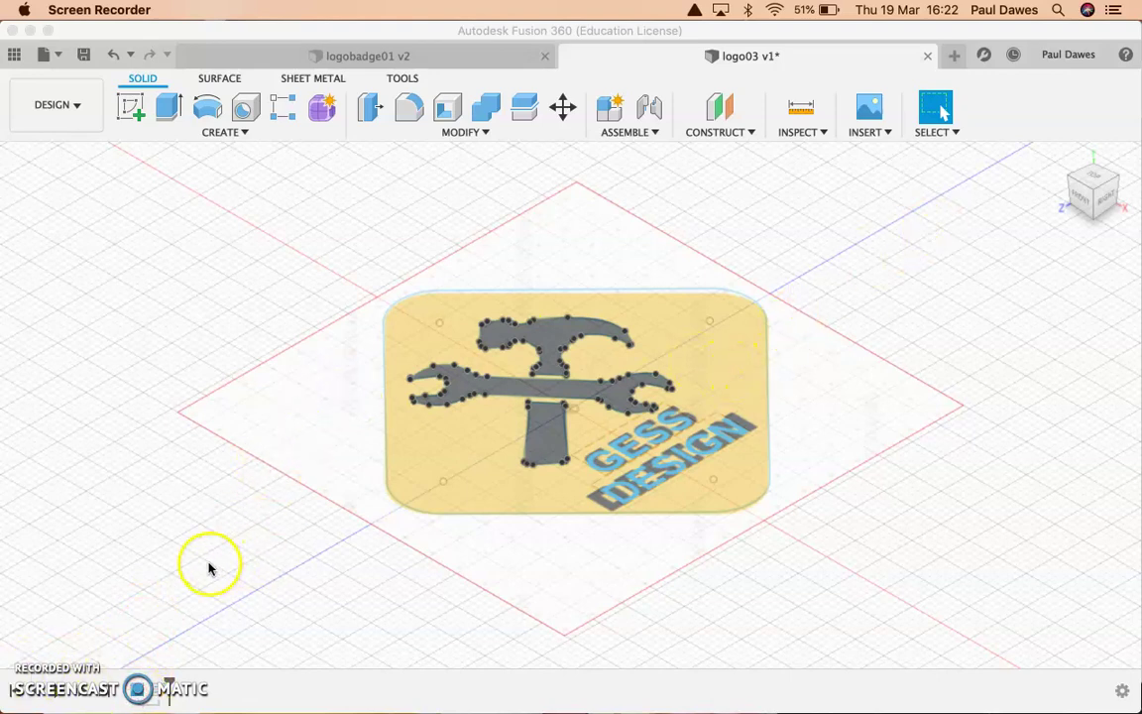
click(142, 691)
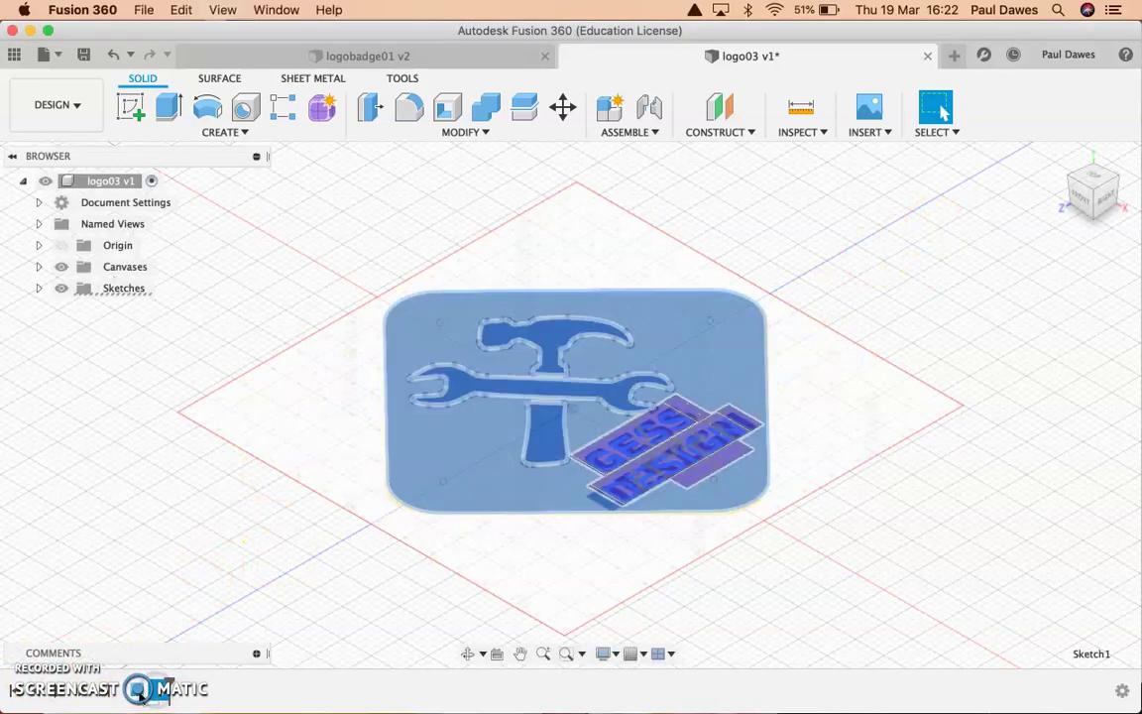
click(140, 692)
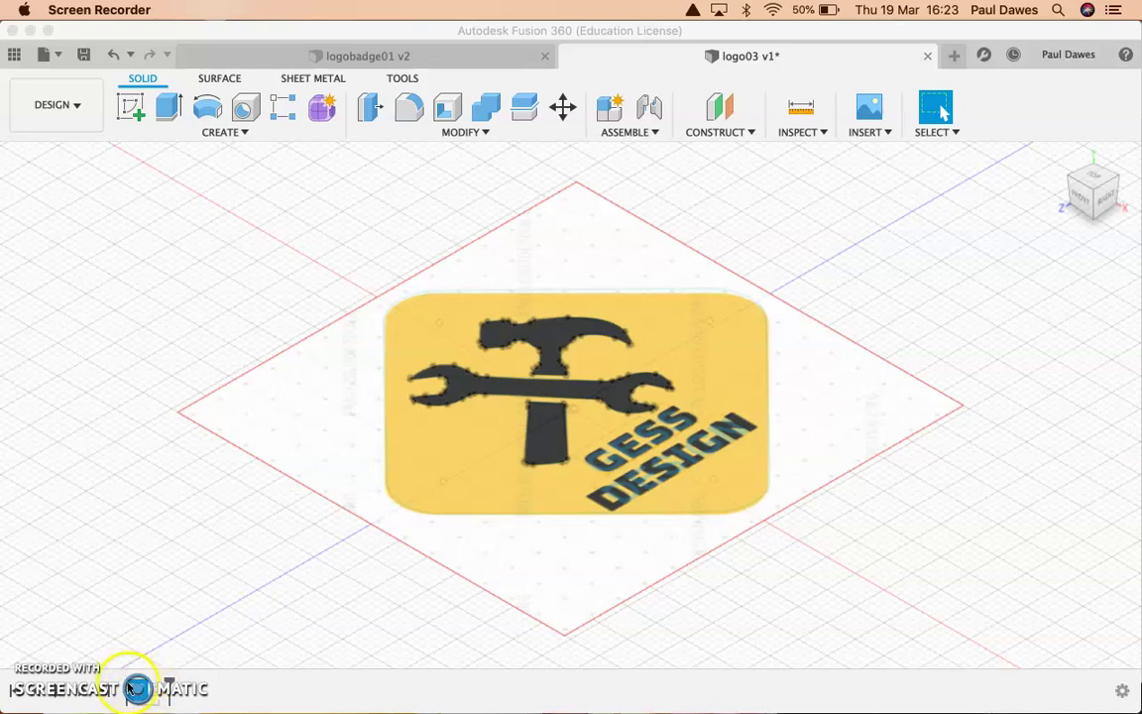
click(887, 133)
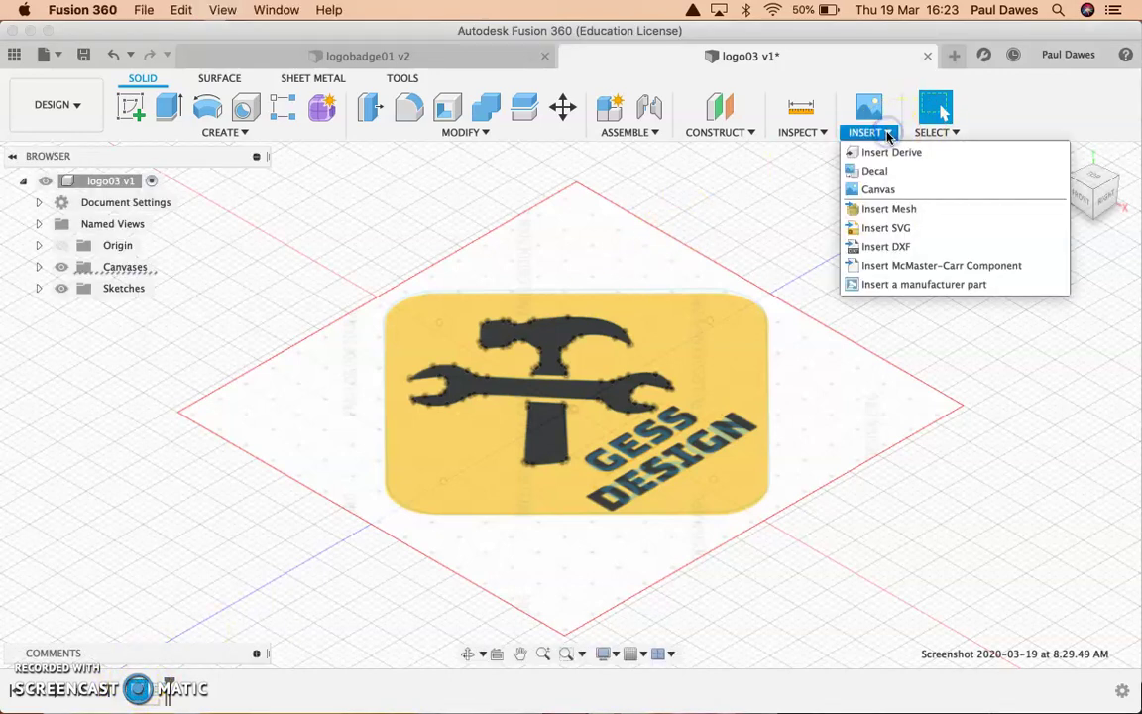
click(146, 449)
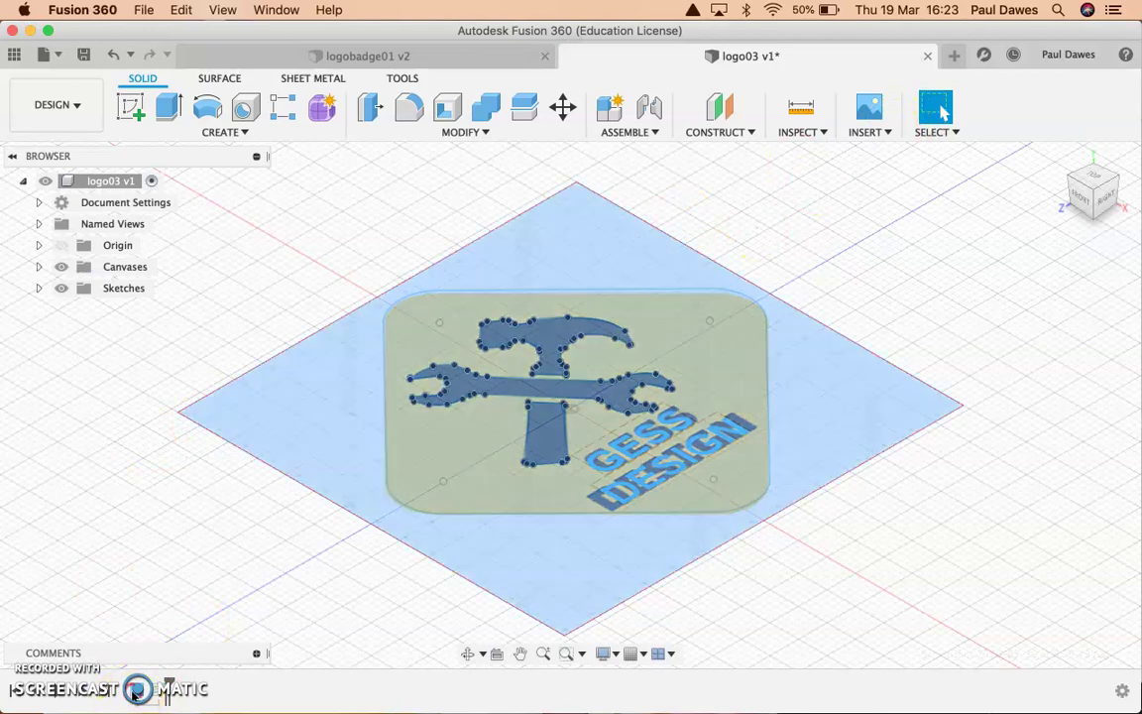
Edit the logo canvas feature and set its opacity to 0, leaving only the sketch geometry on display
right_click(134, 693)
click(156, 551)
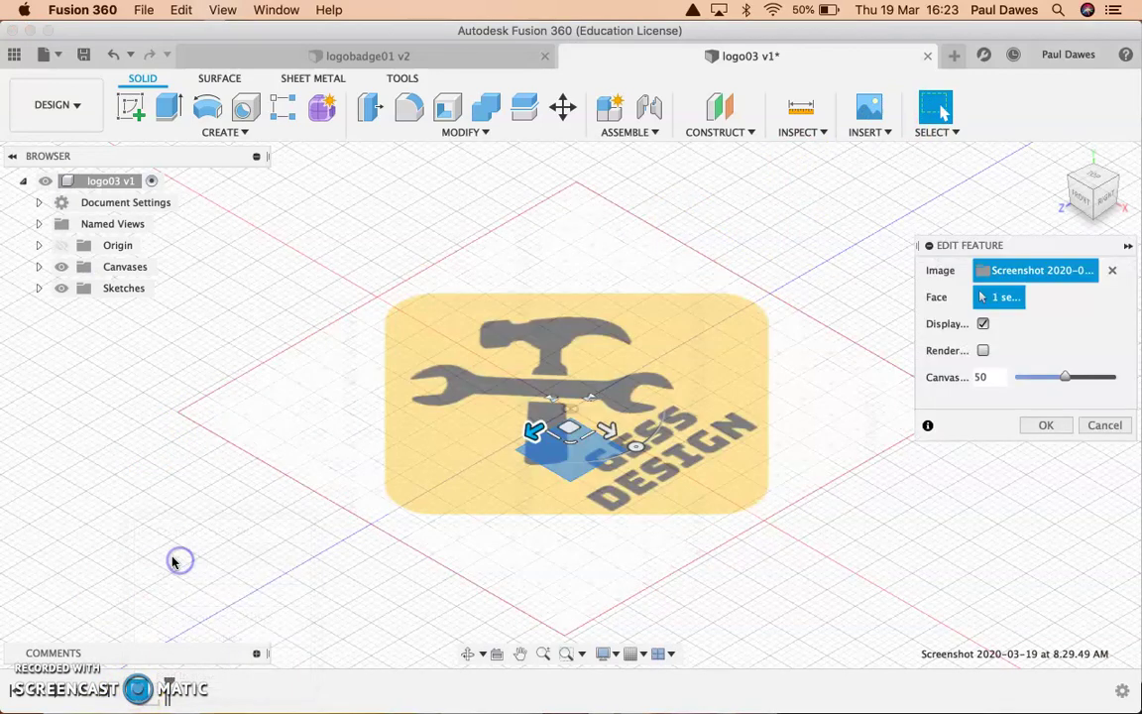
drag(1065, 377, 1013, 382)
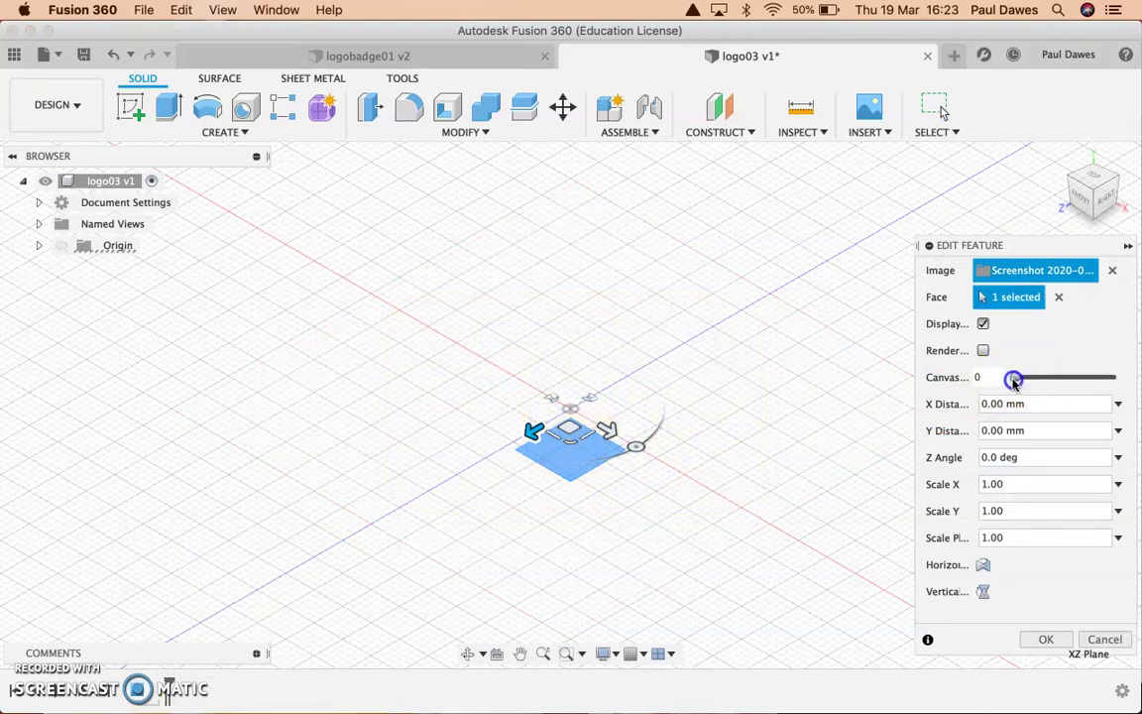
click(1043, 639)
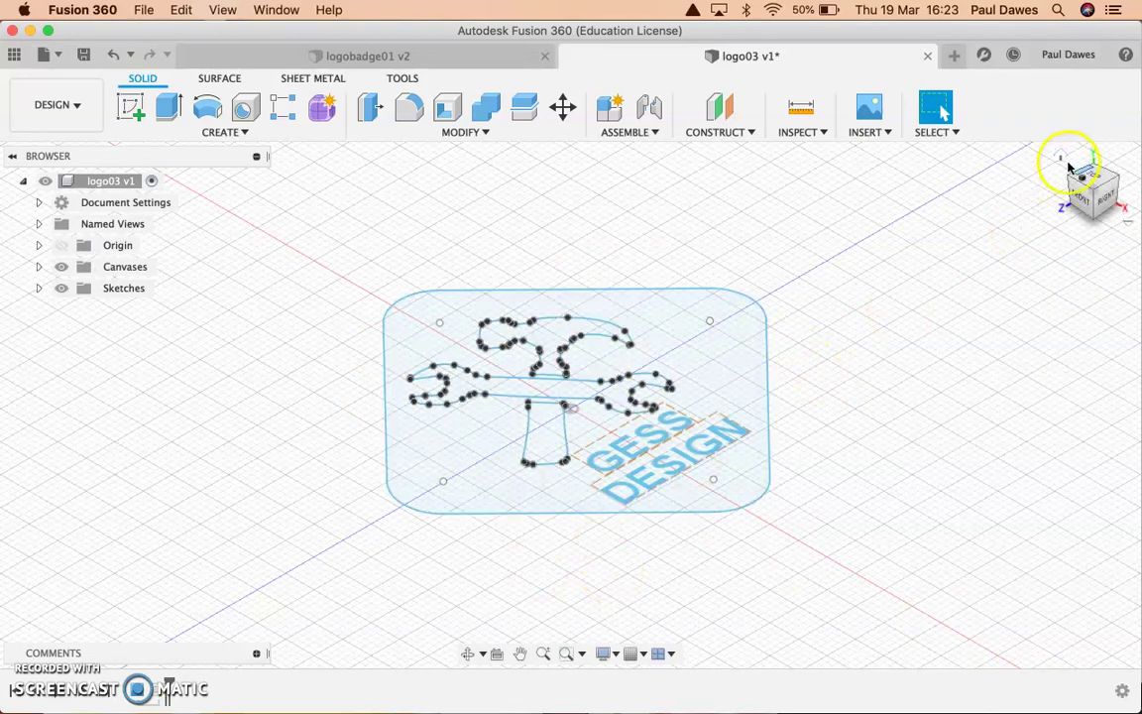
click(1060, 158)
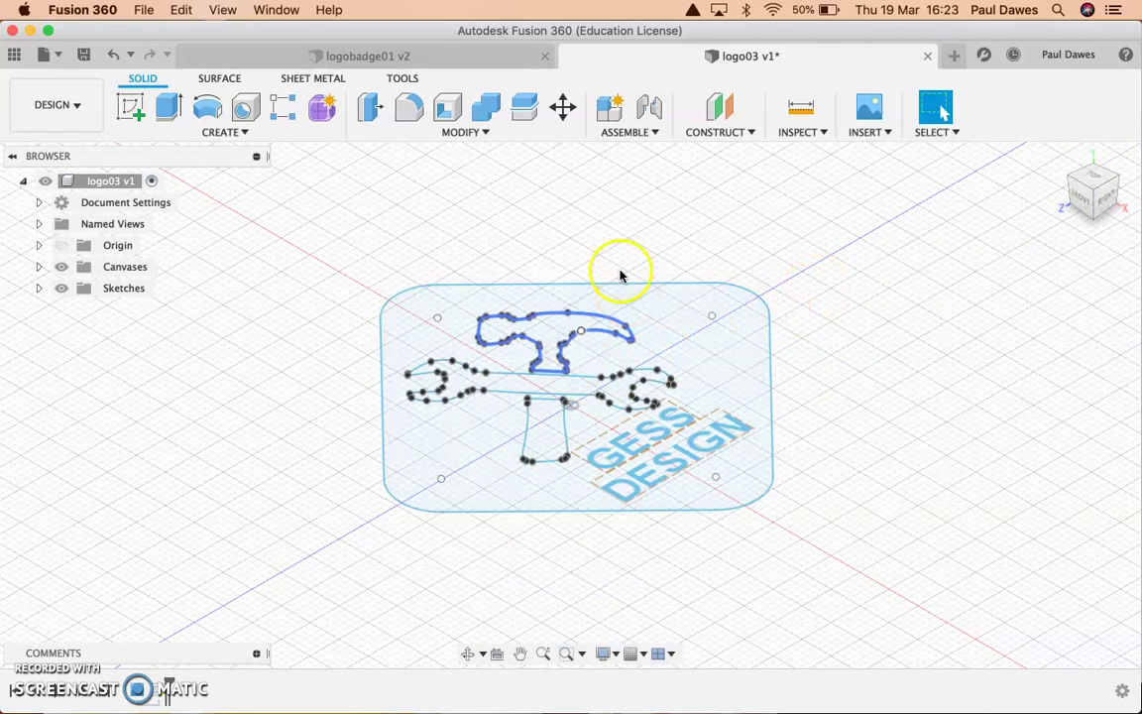
Switch to Chrome to check the finished badge picture and topic list in the tutorial document, and return to Fusion 360
key(super+Tab)
key(super+Tab)
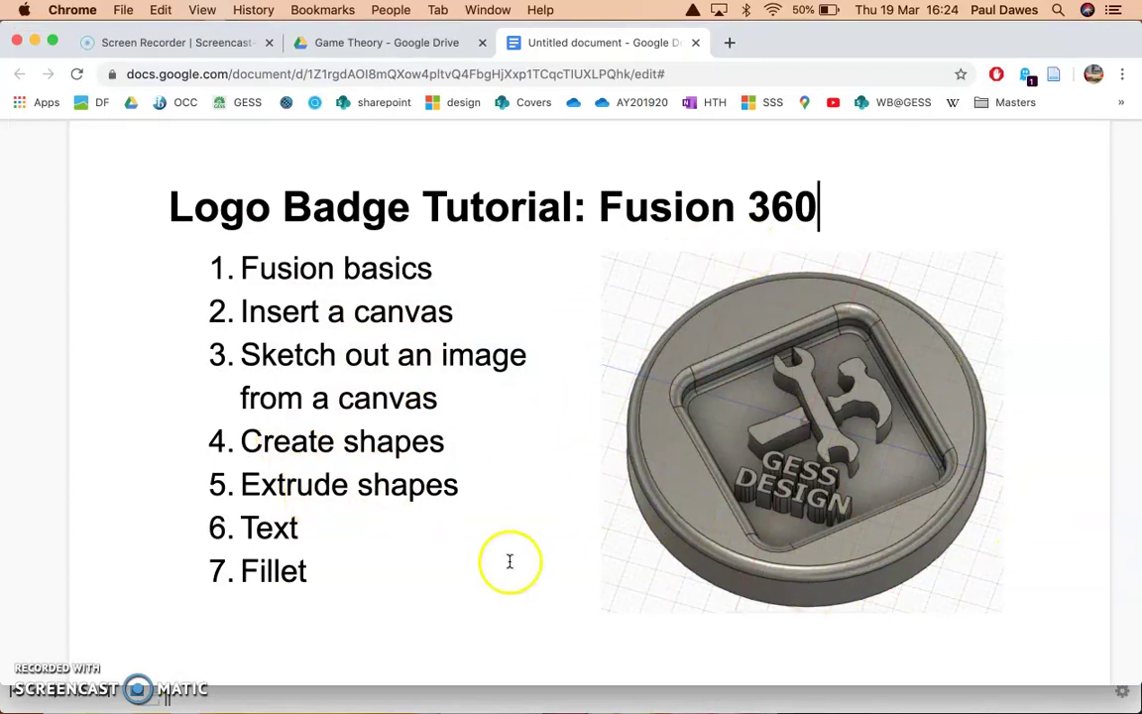
key(super+Tab)
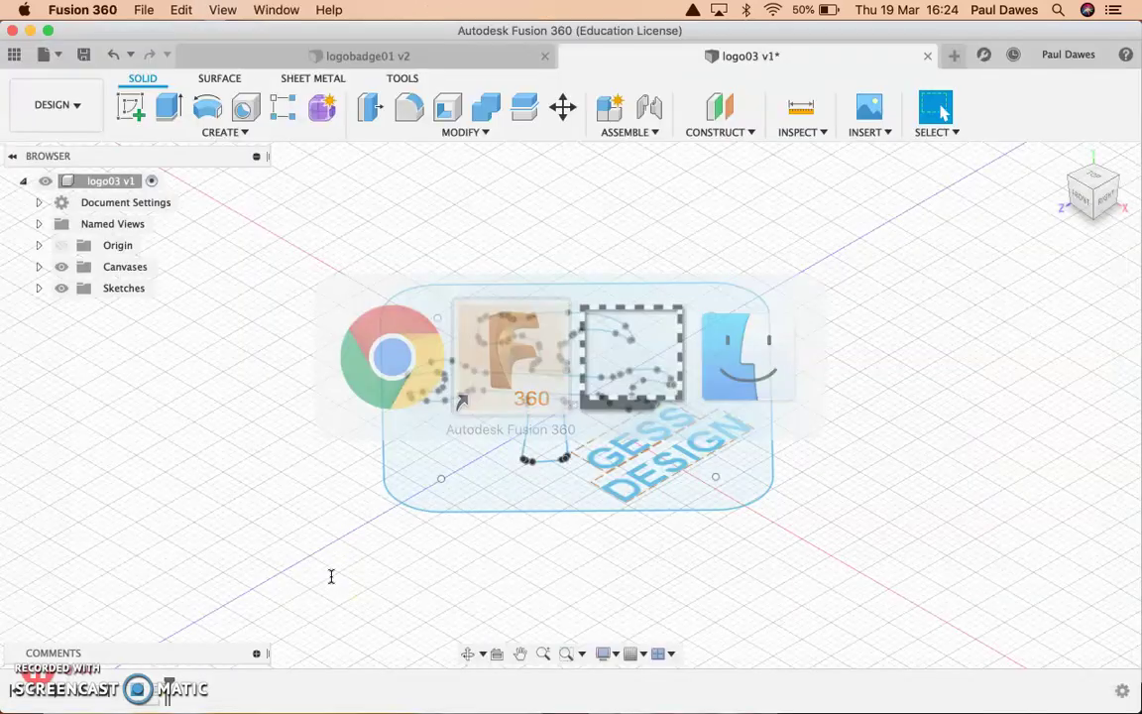
Create a new sketch on the horizontal XZ origin plane
click(210, 132)
click(176, 174)
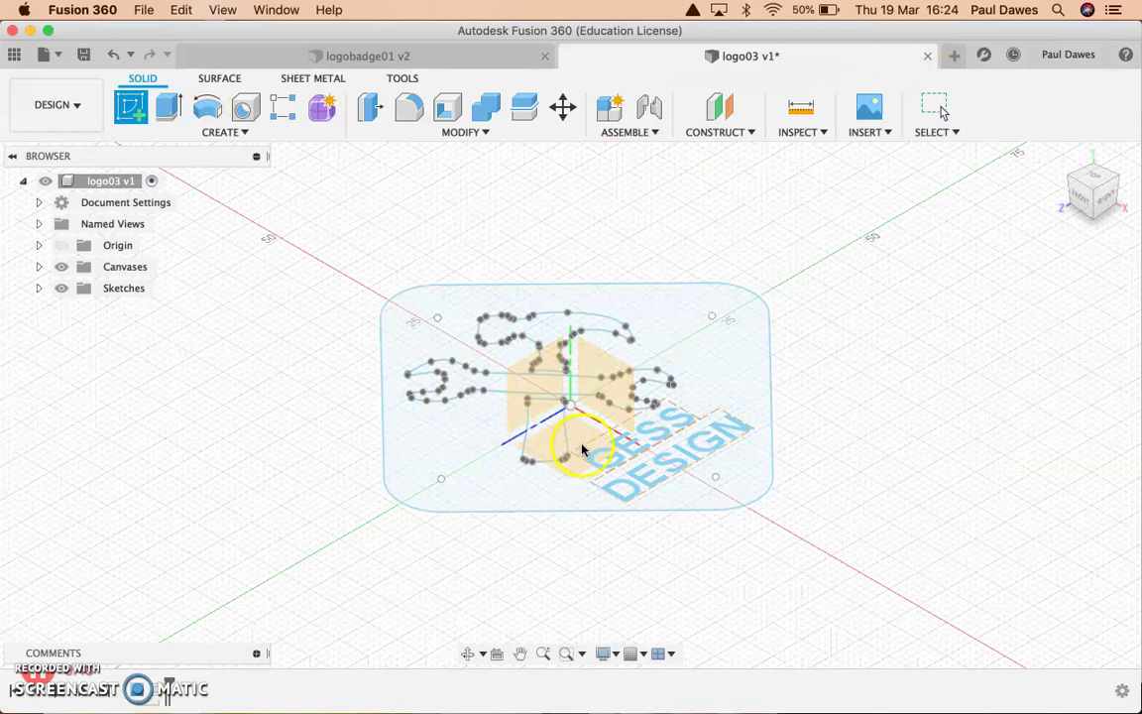
click(571, 476)
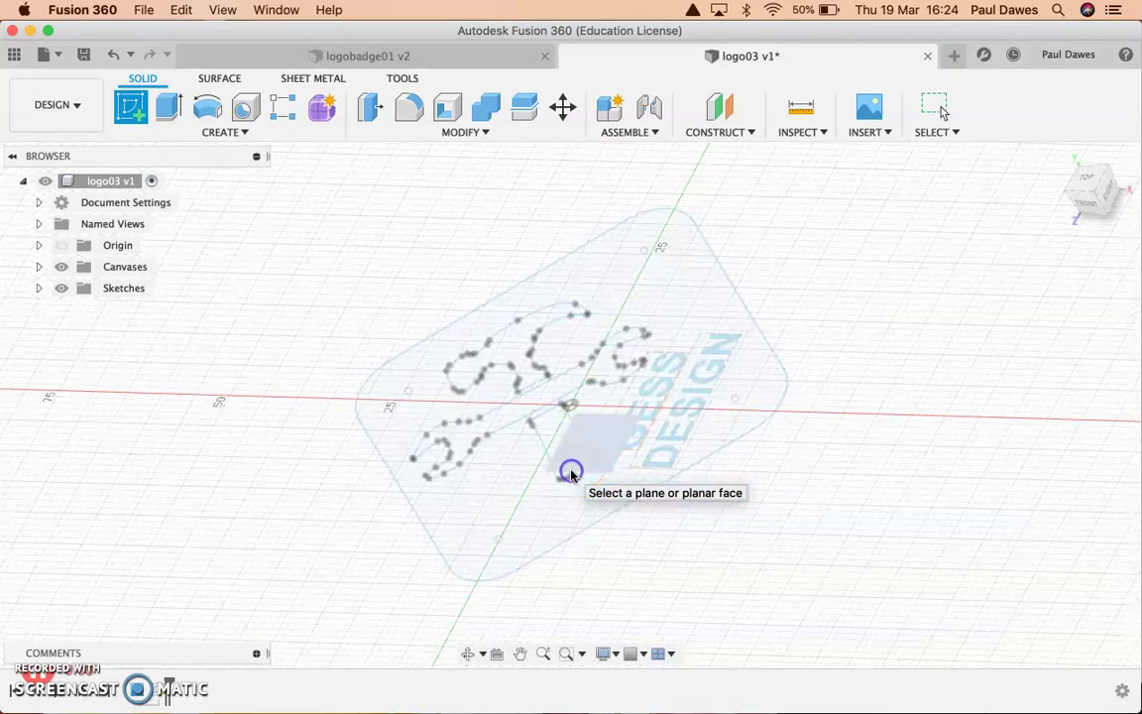
scroll(621, 371, down, 3)
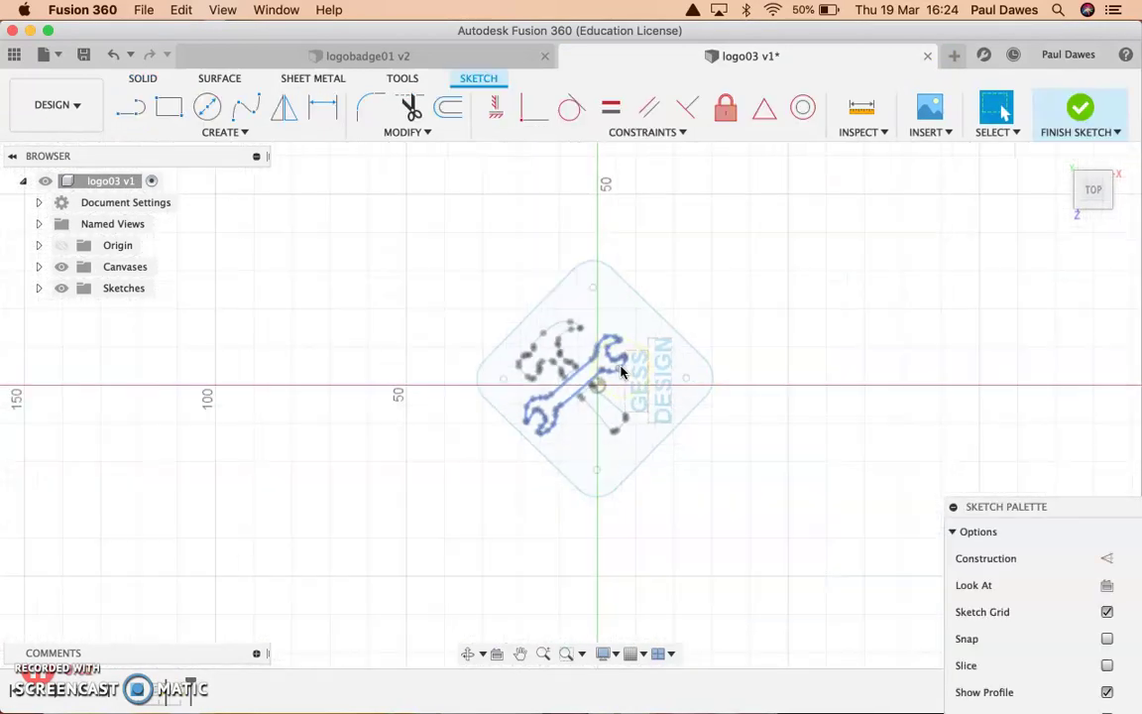
Draw a 75 mm diameter circle centred on the origin, finish the sketch and return to the home view
click(198, 136)
mouse_move(191, 187)
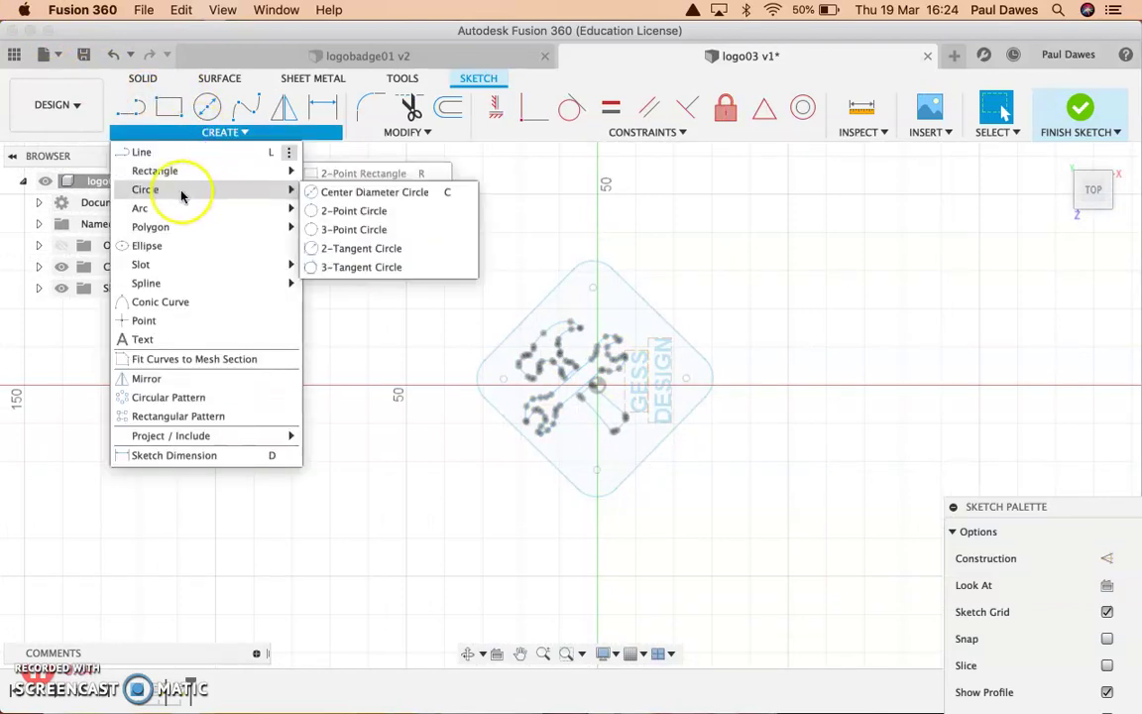
click(338, 197)
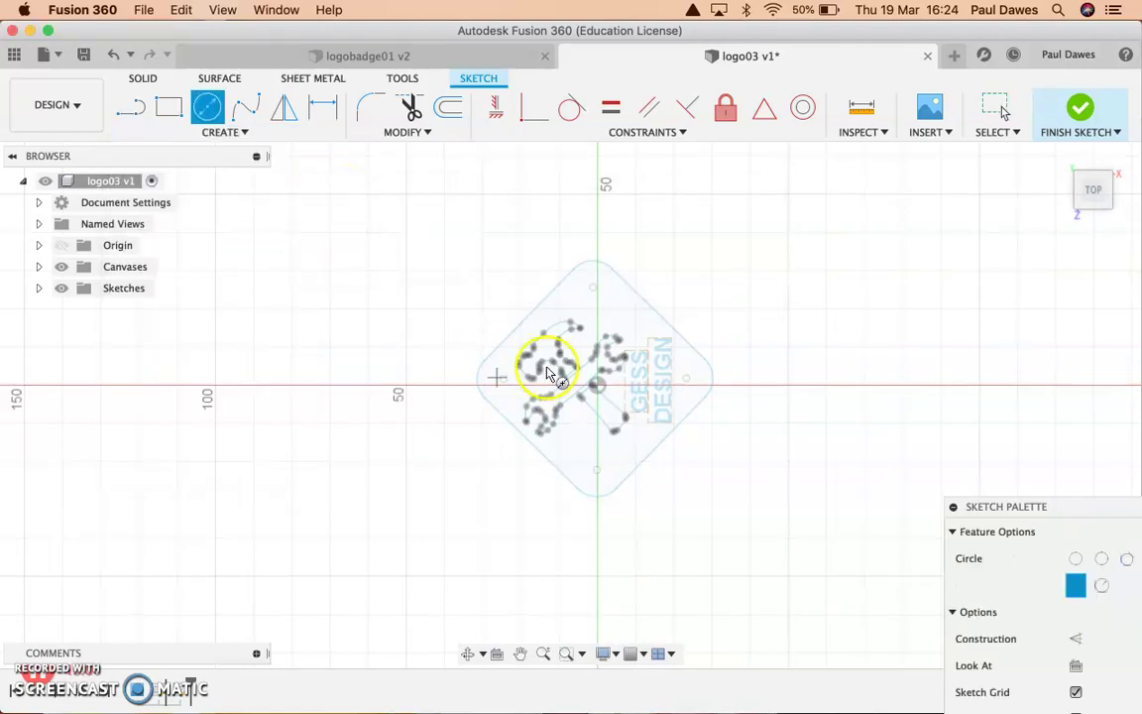
drag(594, 389, 718, 464)
text(75)
key(Tab)
key(Return)
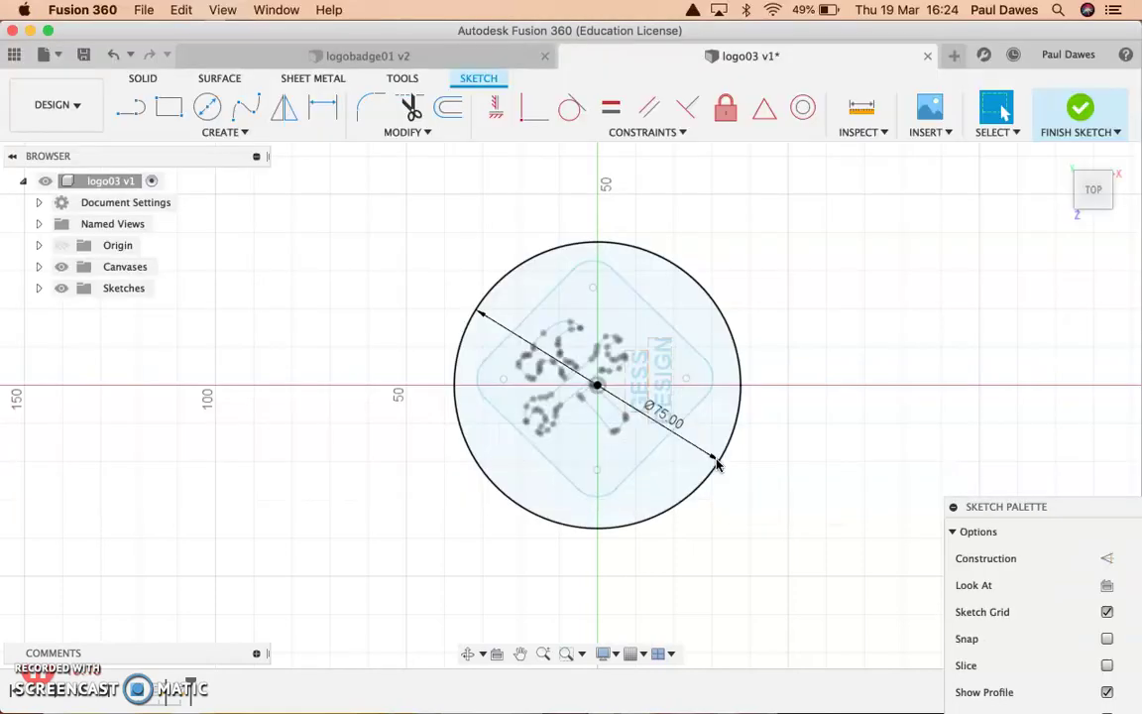
click(1062, 127)
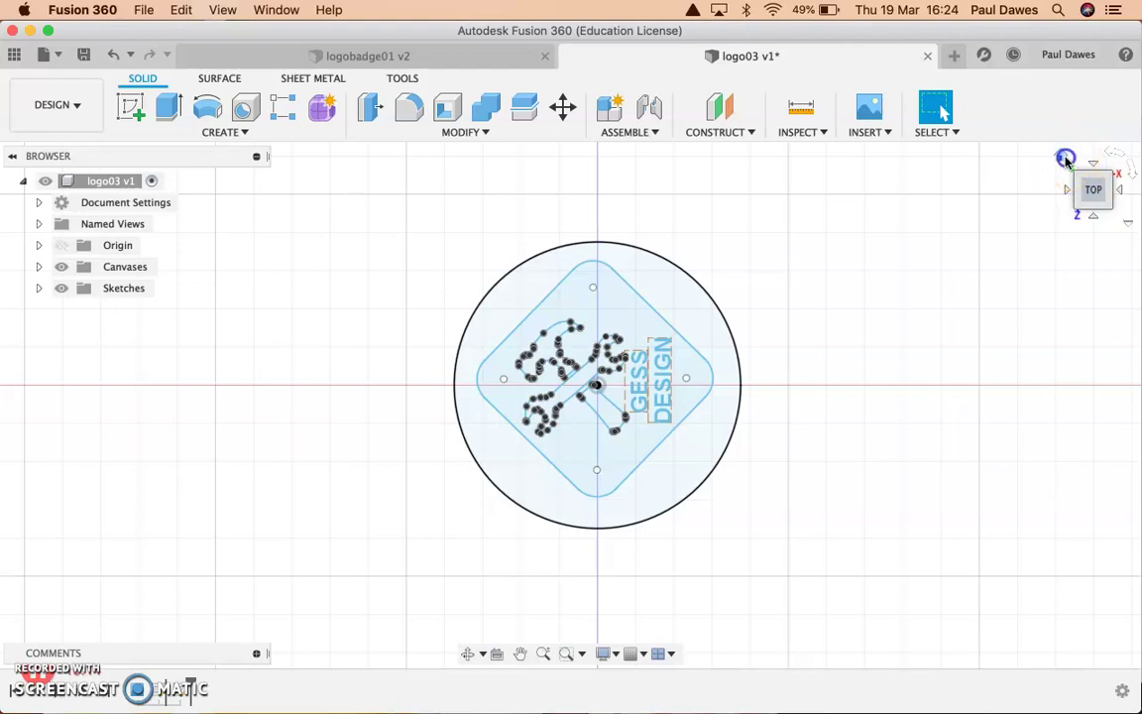
click(1066, 159)
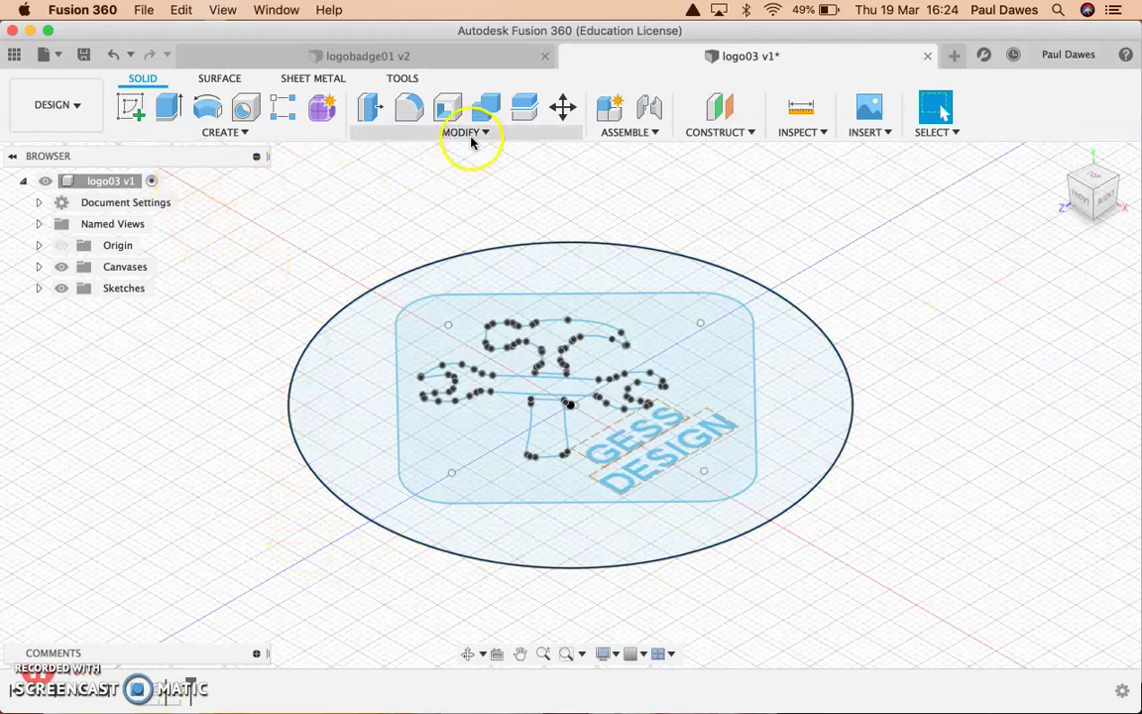
Extrude the circle profile by -10 mm as a new body to form the badge base
click(169, 111)
click(565, 548)
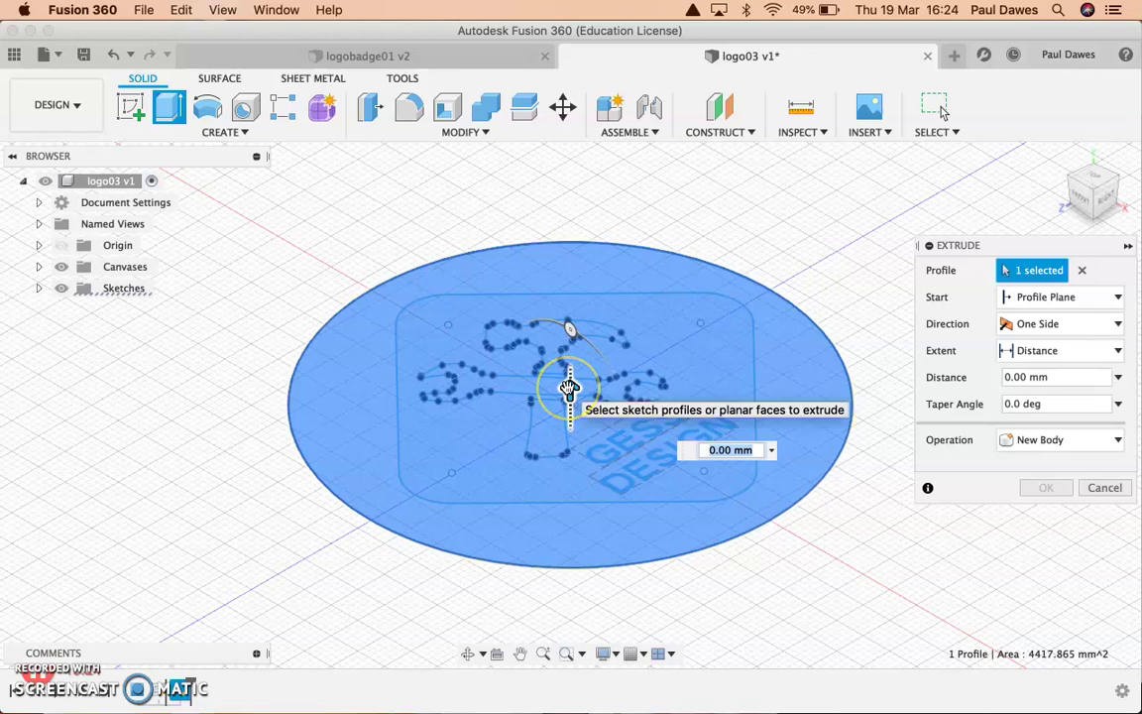
text(-10)
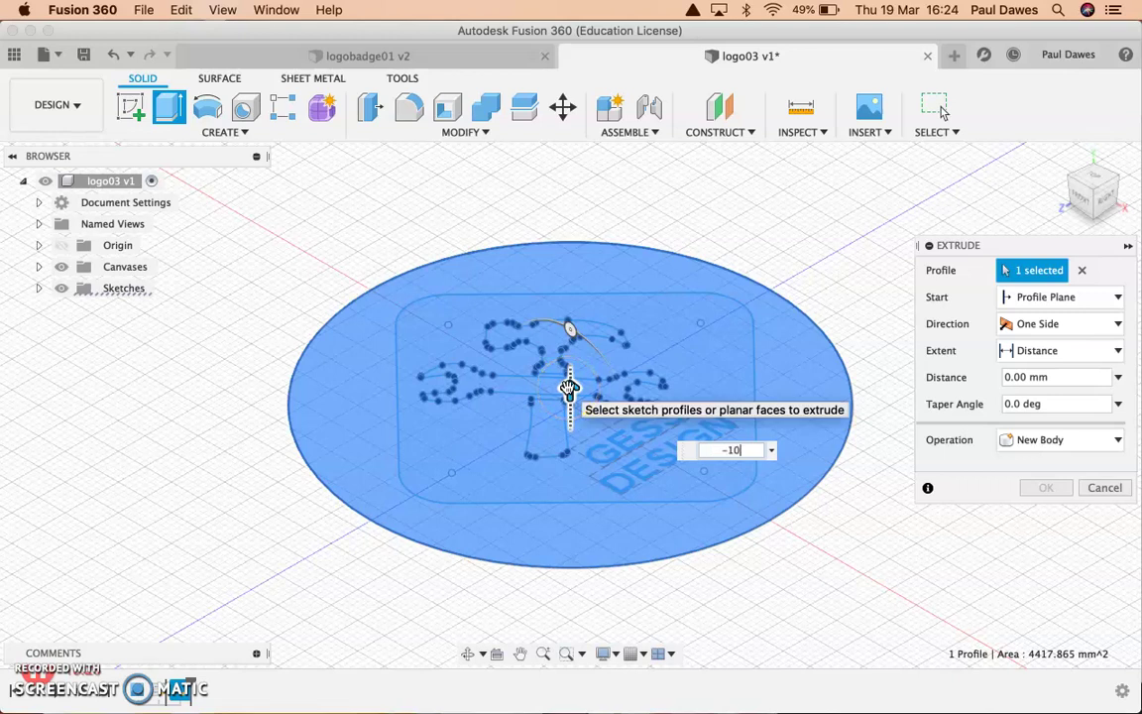
key(Return)
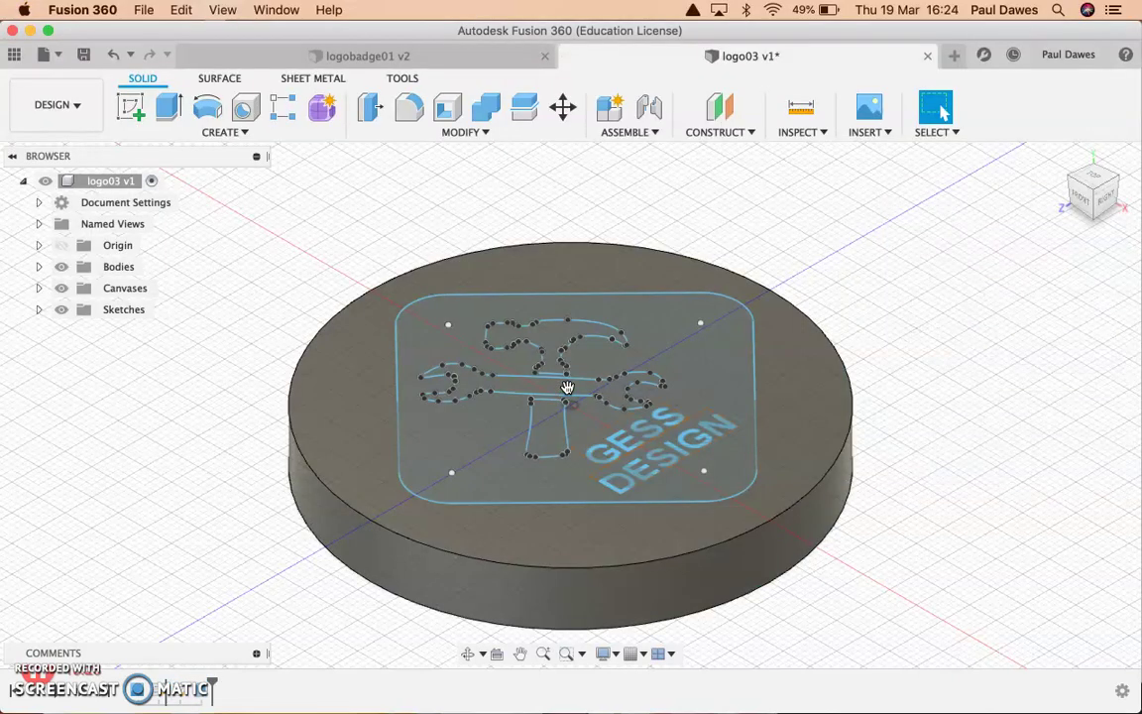
Try to cut the background area around the hammer and spanner, inside the rounded outline, by -5 mm
click(477, 456)
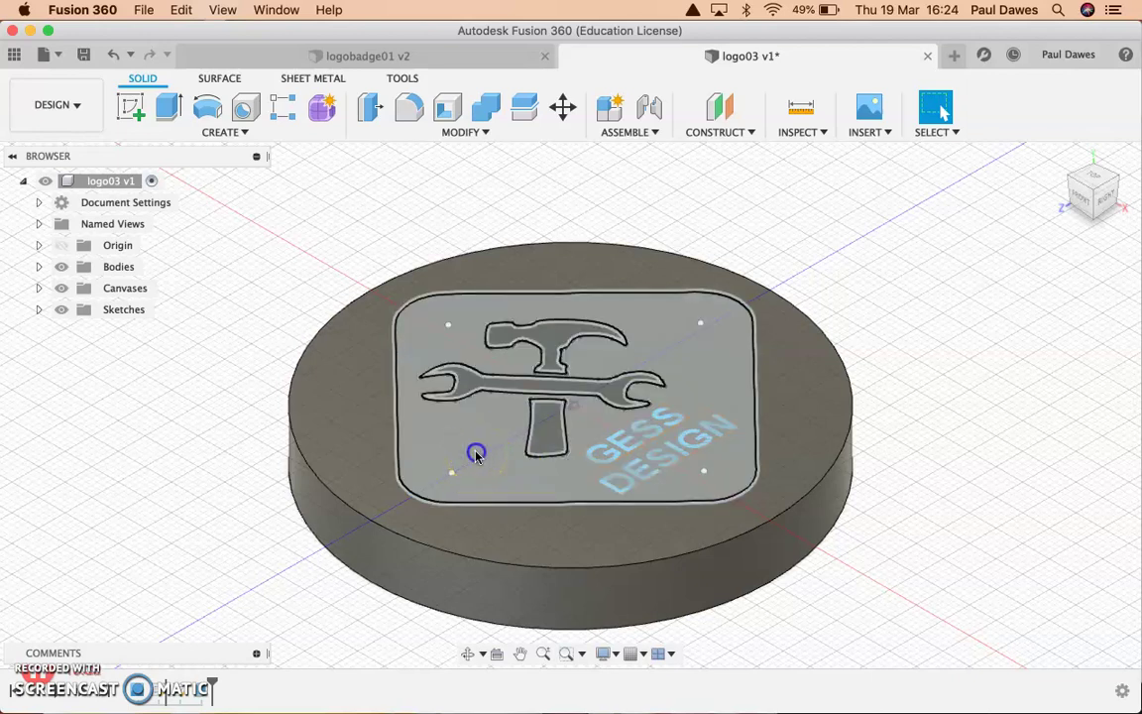
click(475, 453)
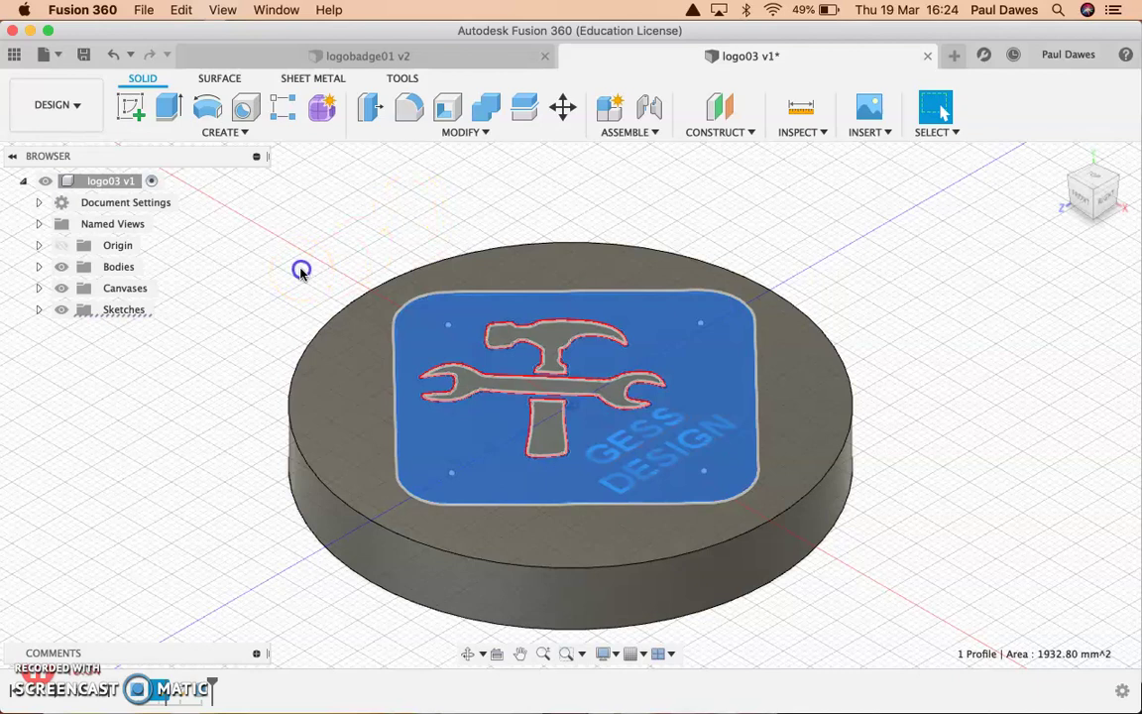
click(287, 260)
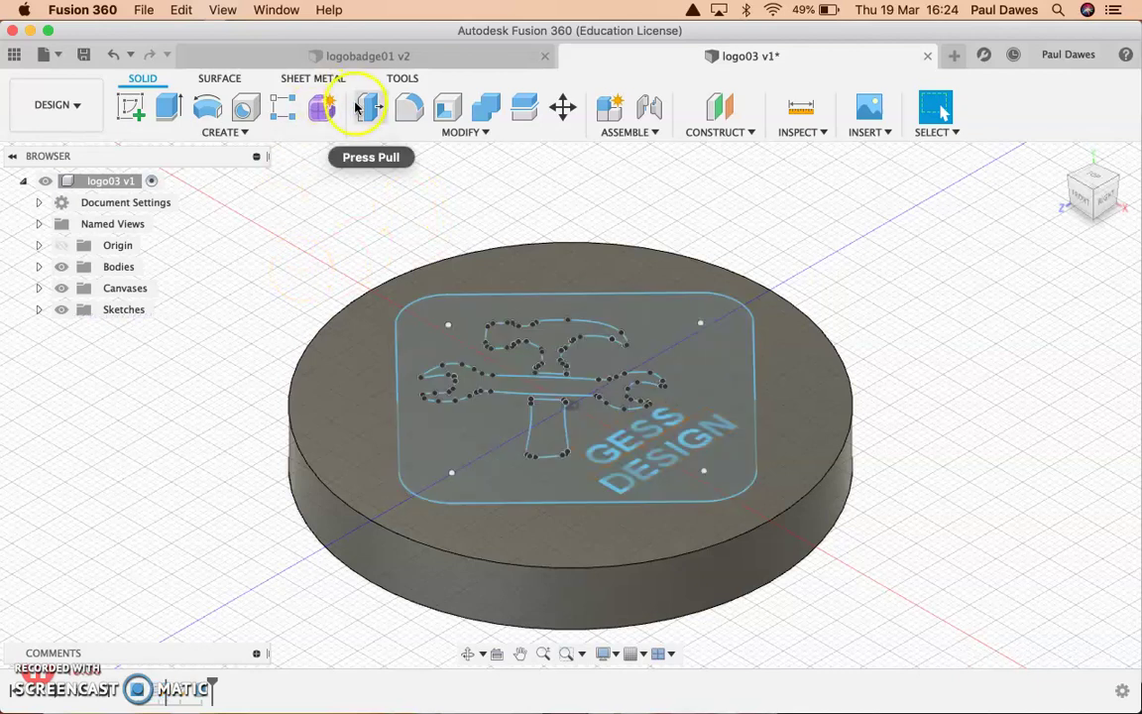
click(168, 107)
click(467, 330)
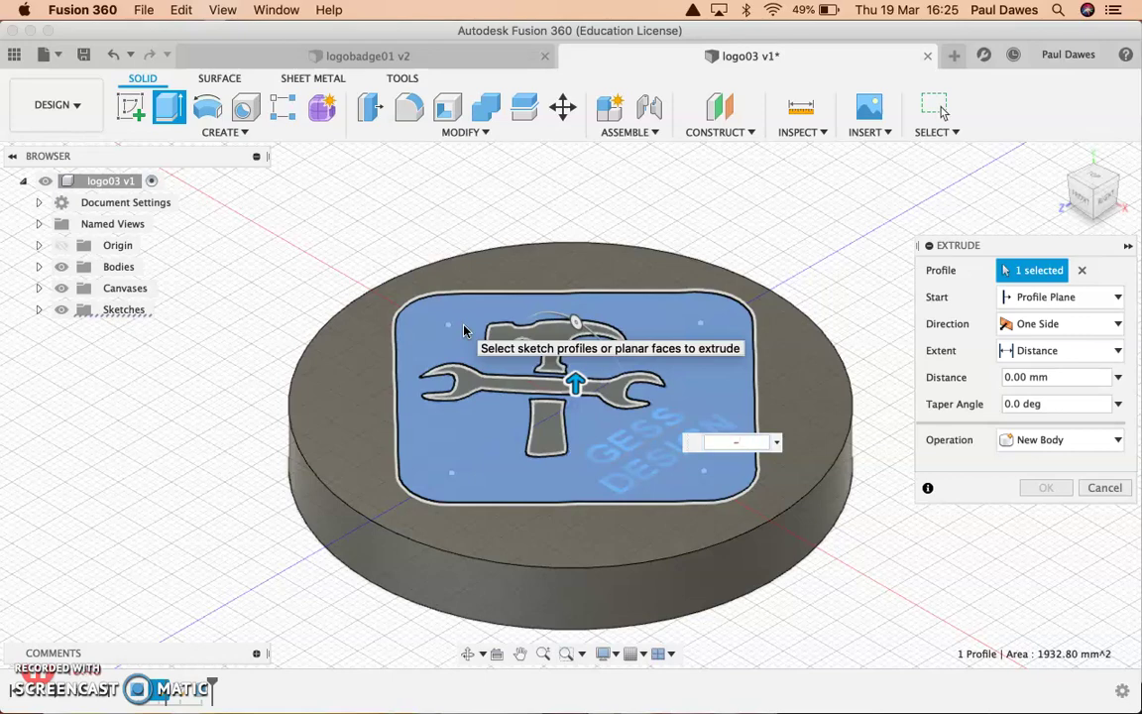
text(-5)
key(Return)
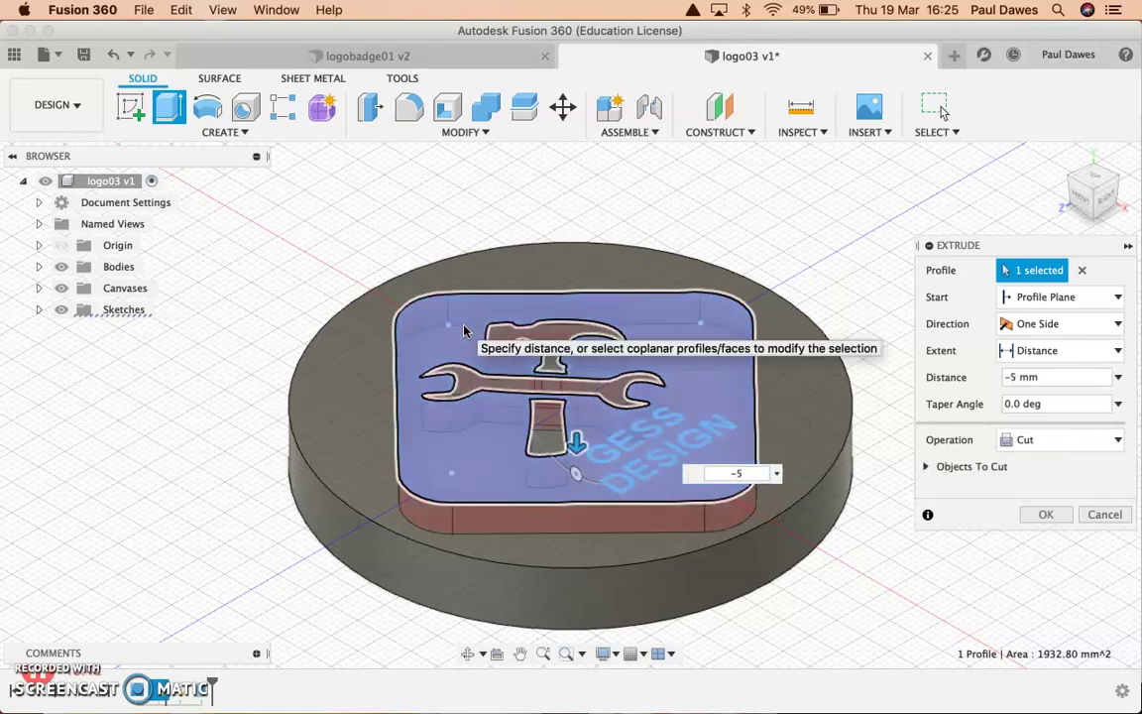
key(Return)
Undo the background pocket cut around the tools
click(485, 331)
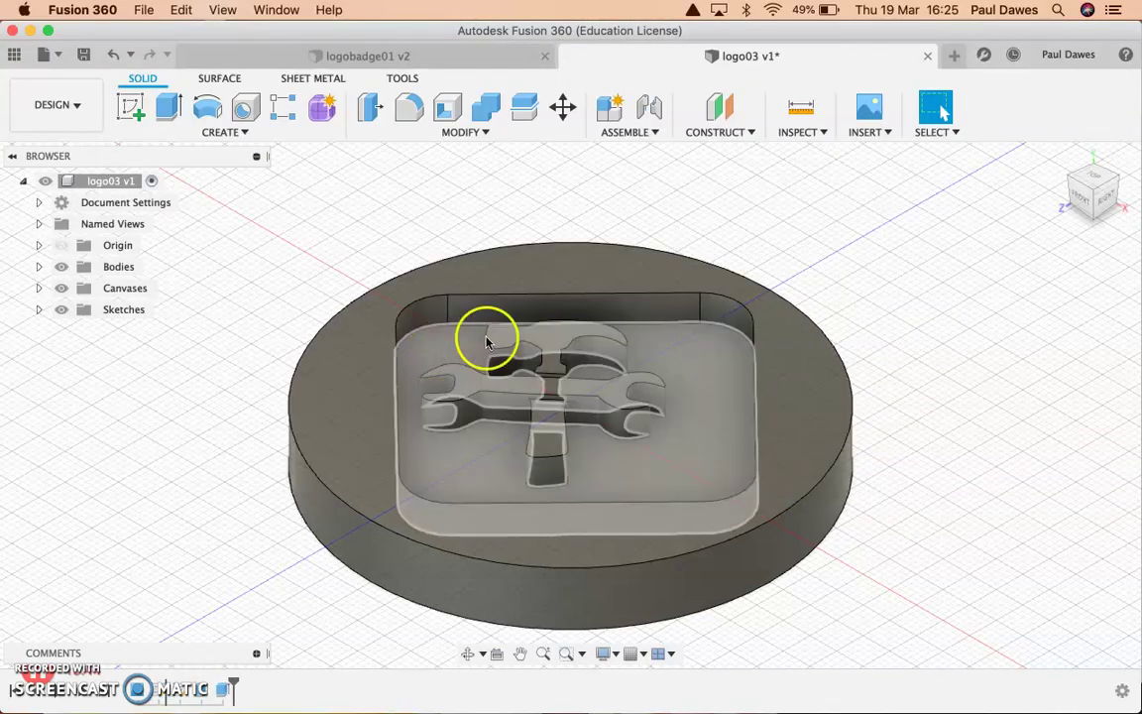
click(684, 474)
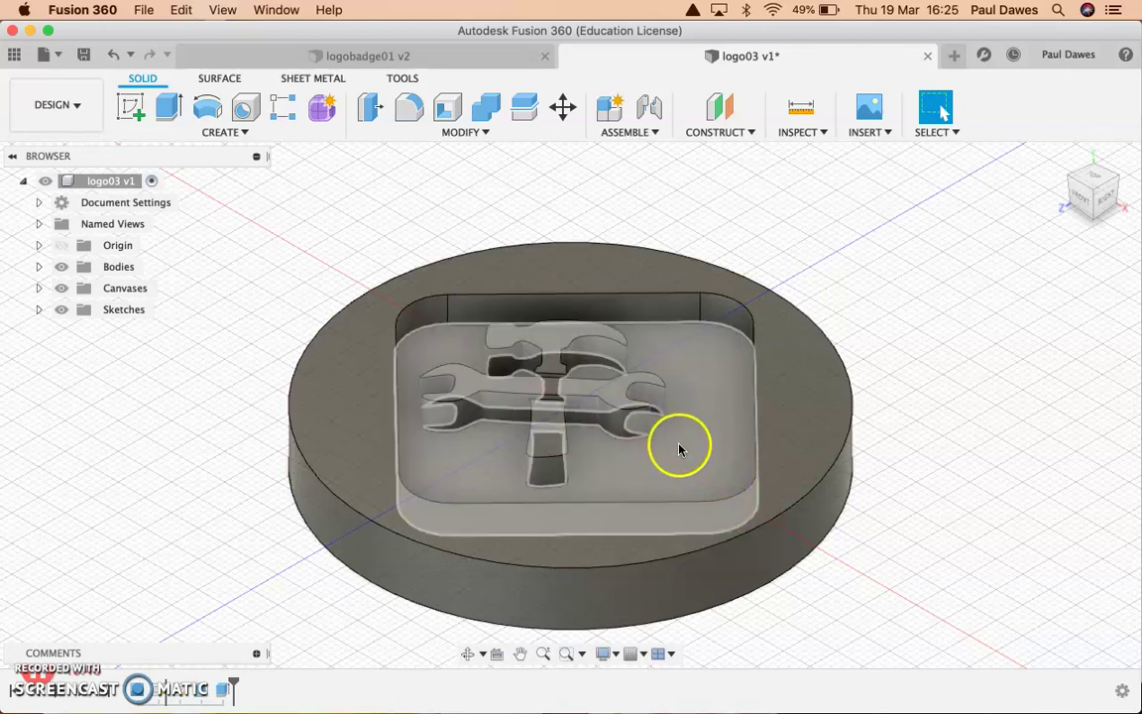
click(148, 387)
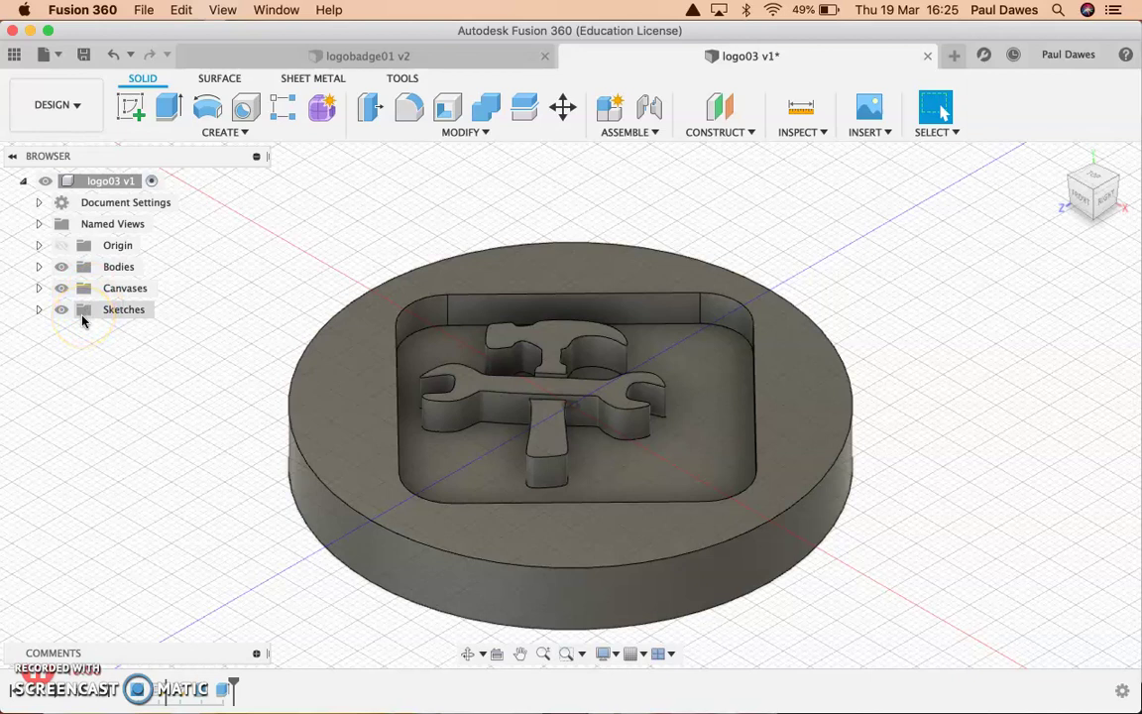
key(super+z)
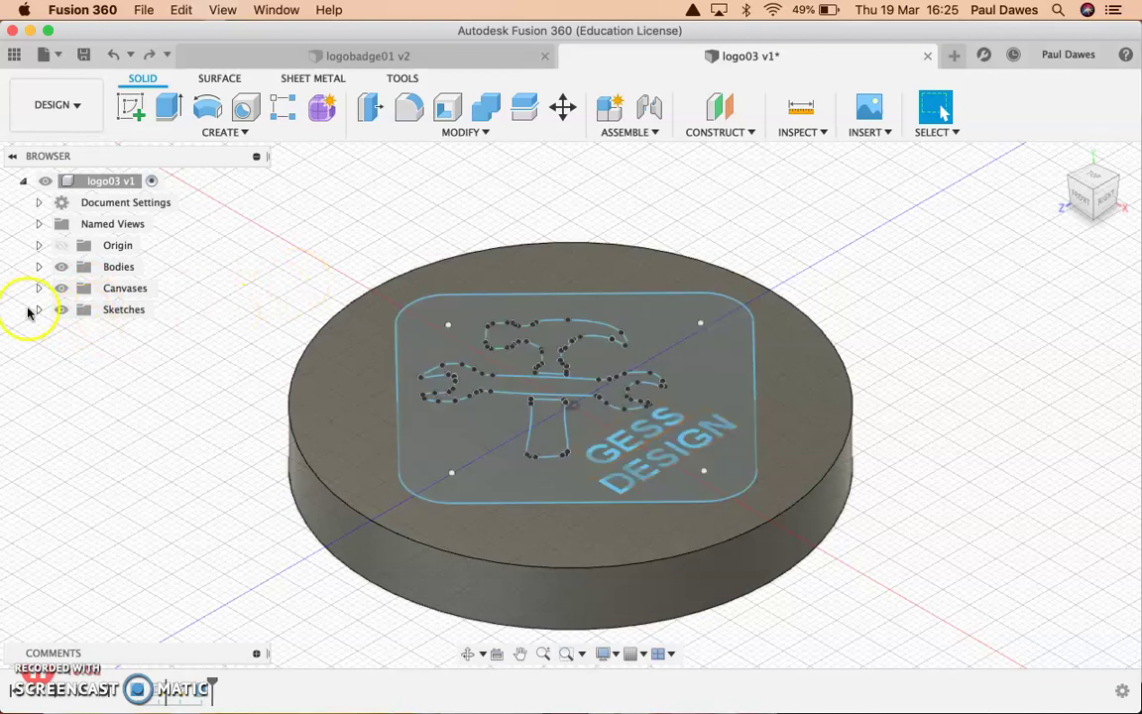
click(169, 107)
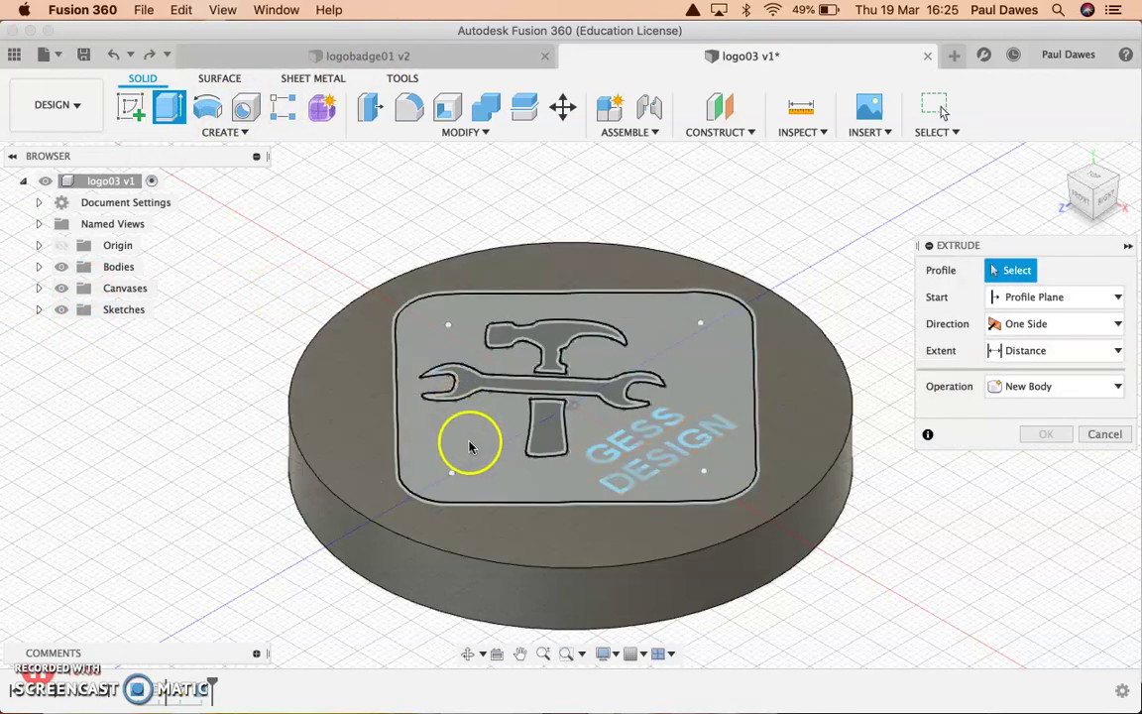
click(632, 508)
scroll(647, 485, up, 5)
click(624, 452)
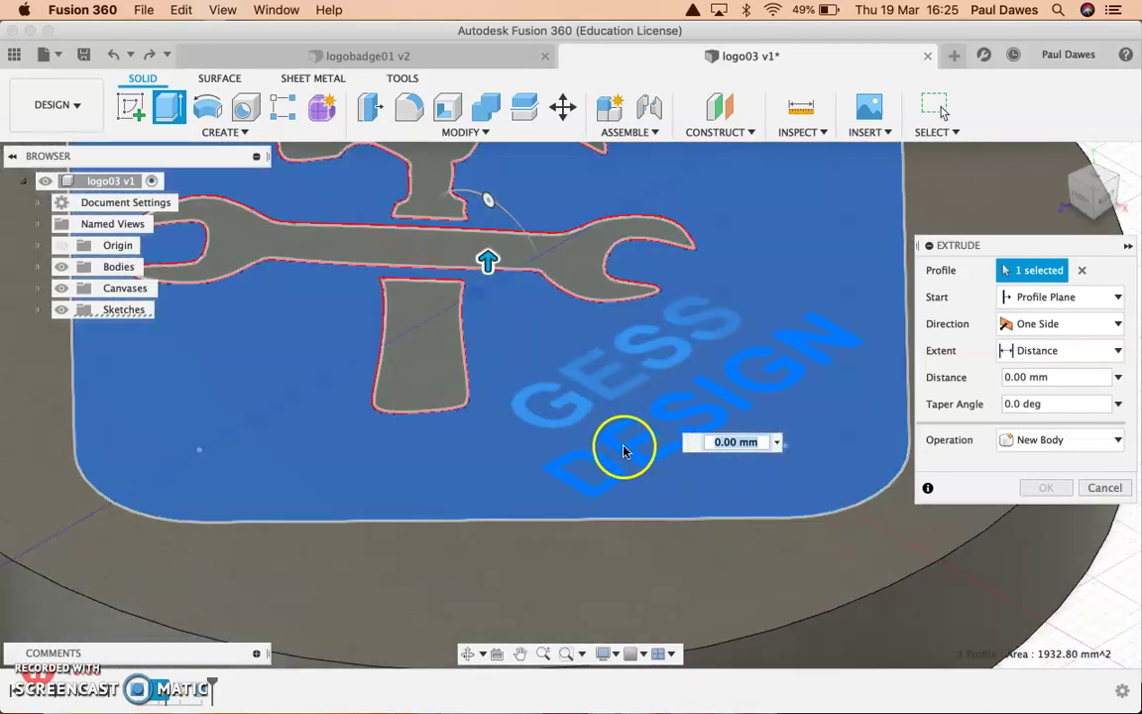
drag(692, 386, 694, 432)
key(Return)
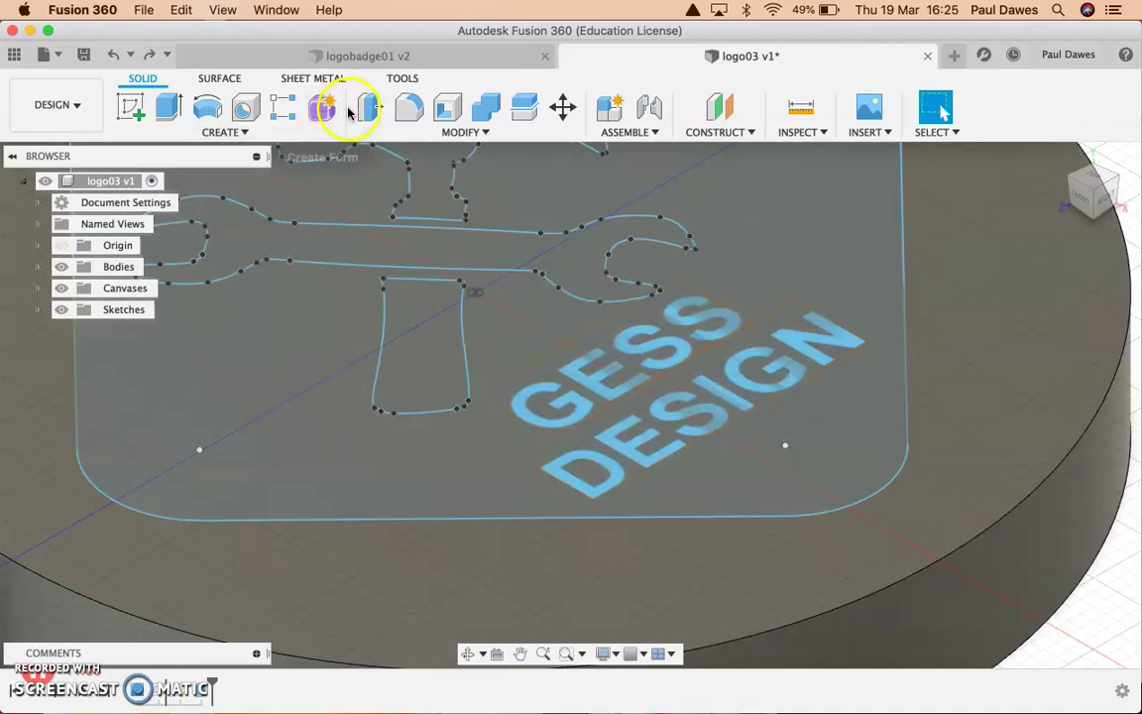
Extrude both the GESS and DESIGN text objects by -7 mm as a cut into the base
click(168, 107)
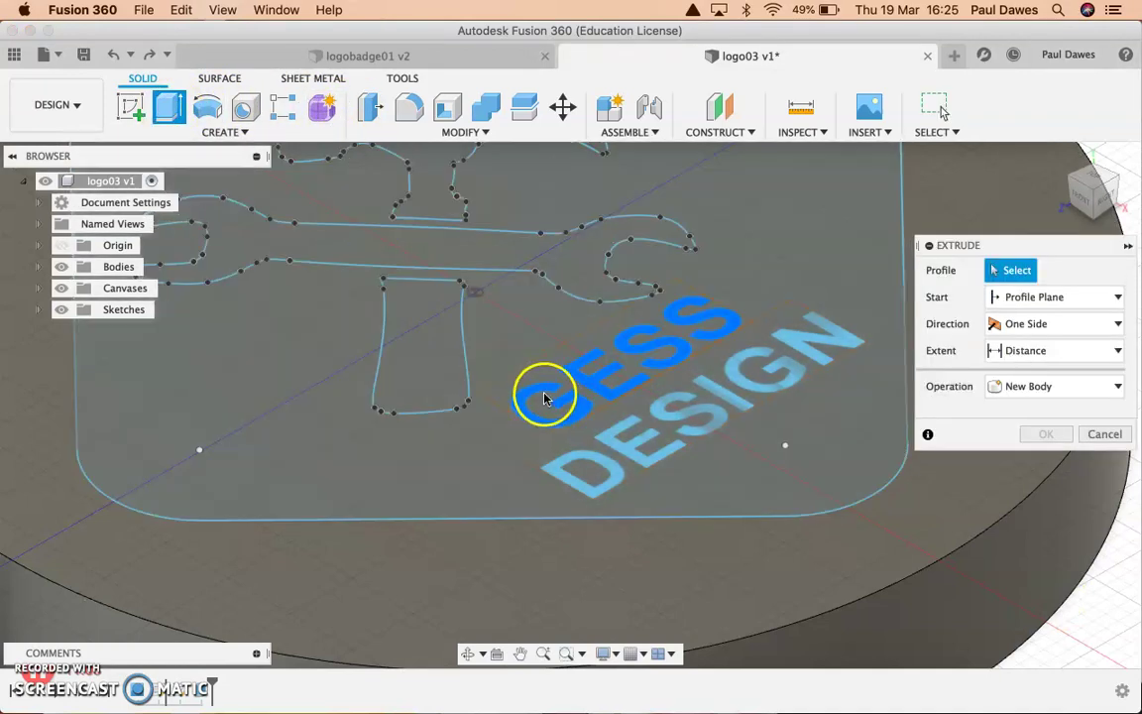
click(602, 387)
click(615, 443)
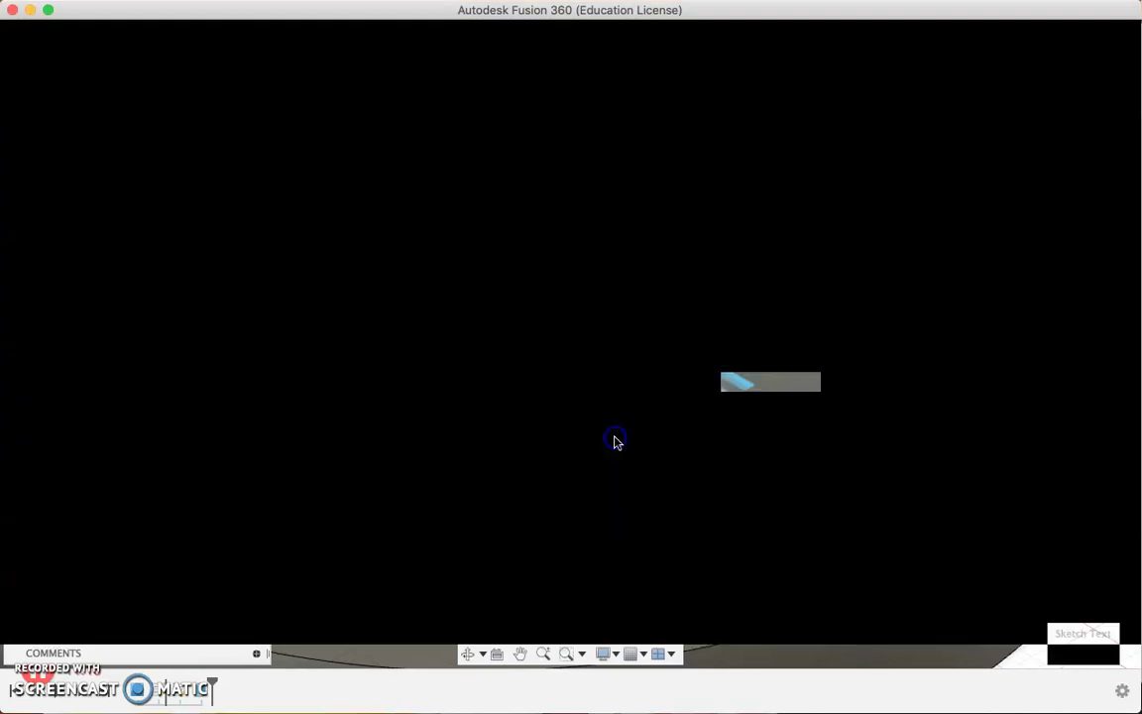
click(611, 443)
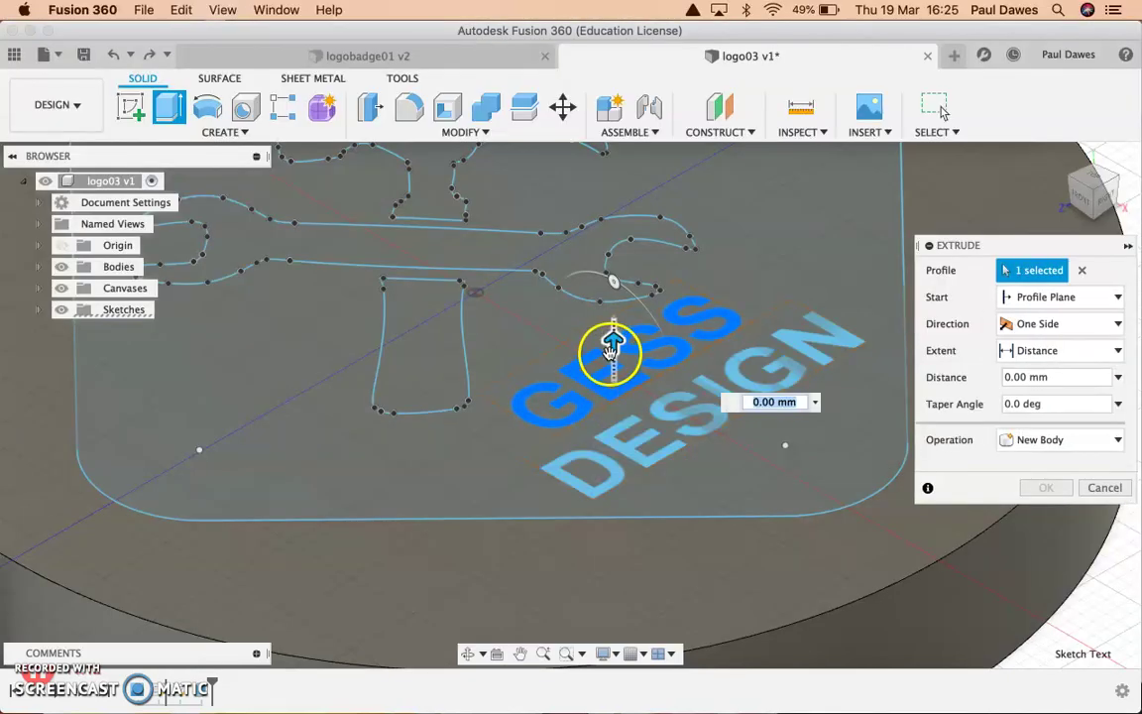
click(674, 449)
click(621, 443)
click(683, 387)
drag(692, 370, 692, 344)
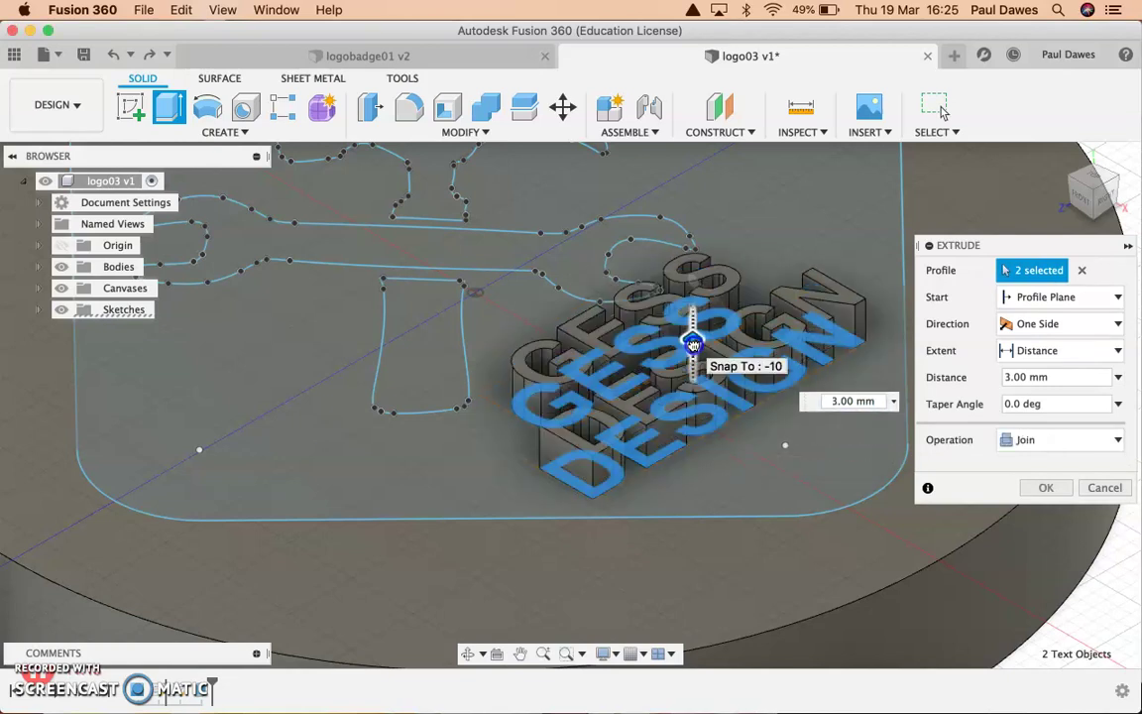
click(813, 404)
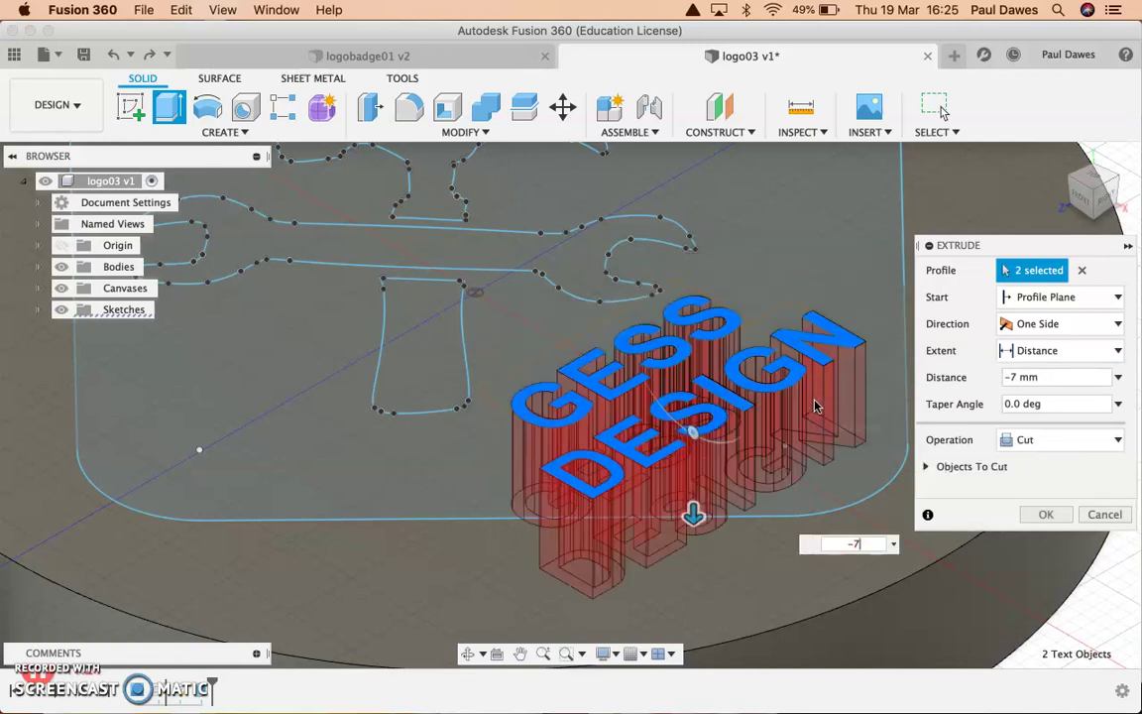
key(Return)
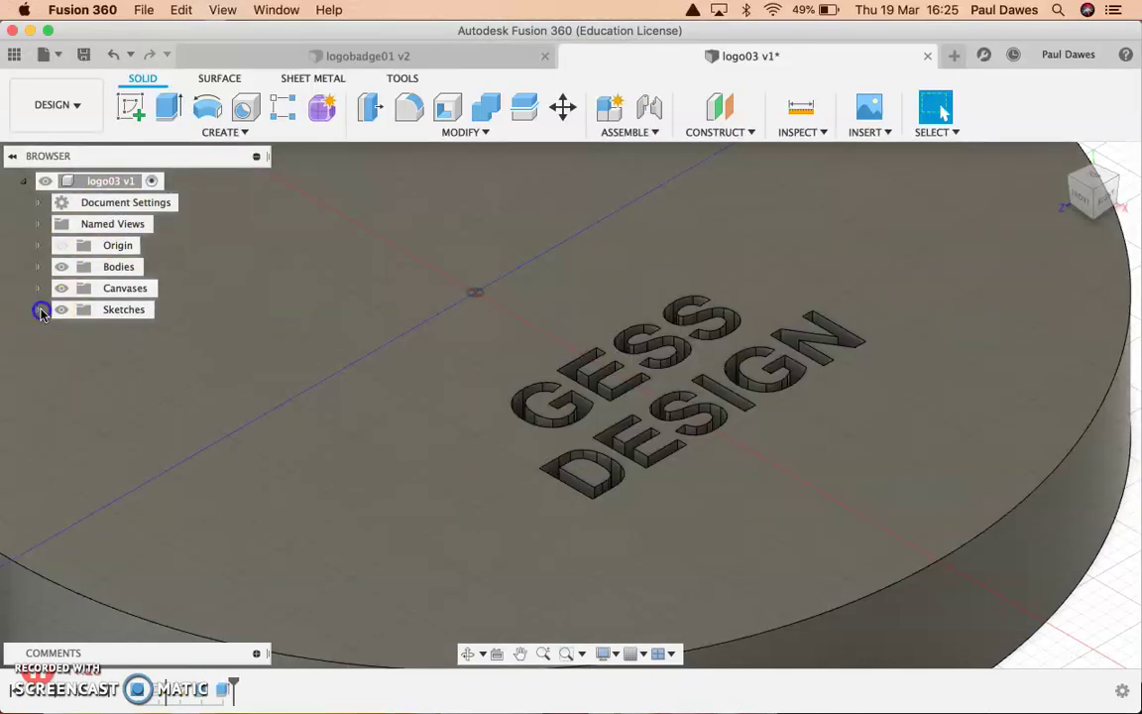
Show Sketch1 again and cut the background area around the tools, inside the rounded outline, by -5 mm
click(38, 309)
click(77, 332)
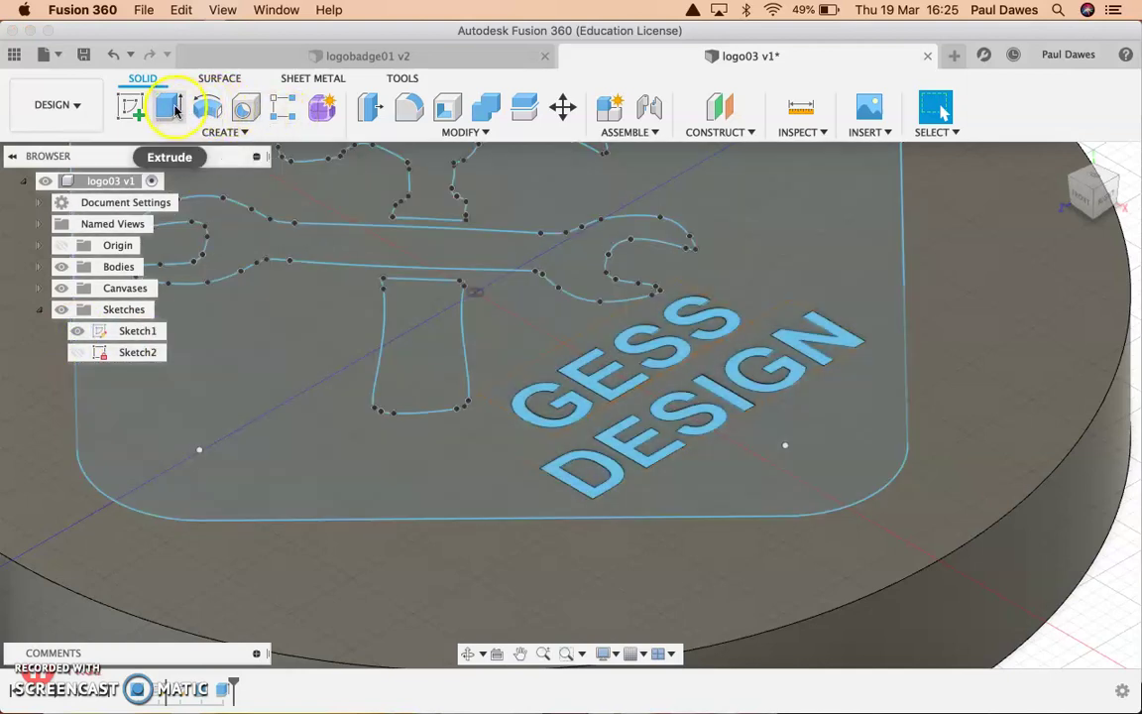
click(171, 109)
click(303, 373)
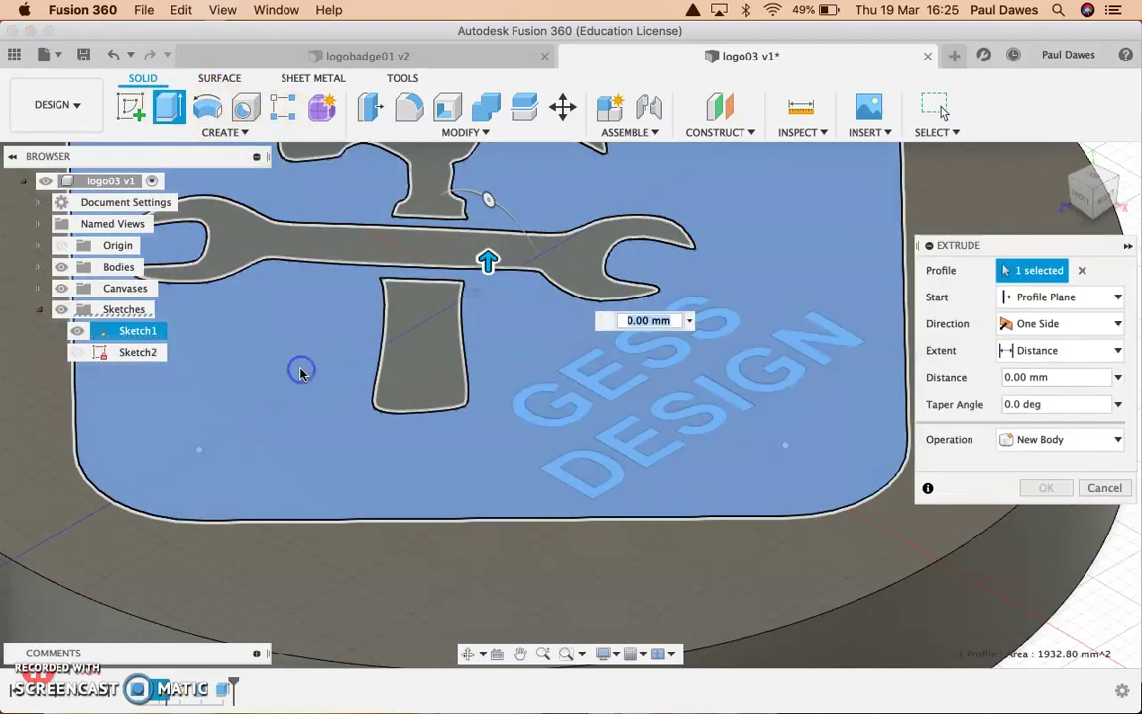
text(-5)
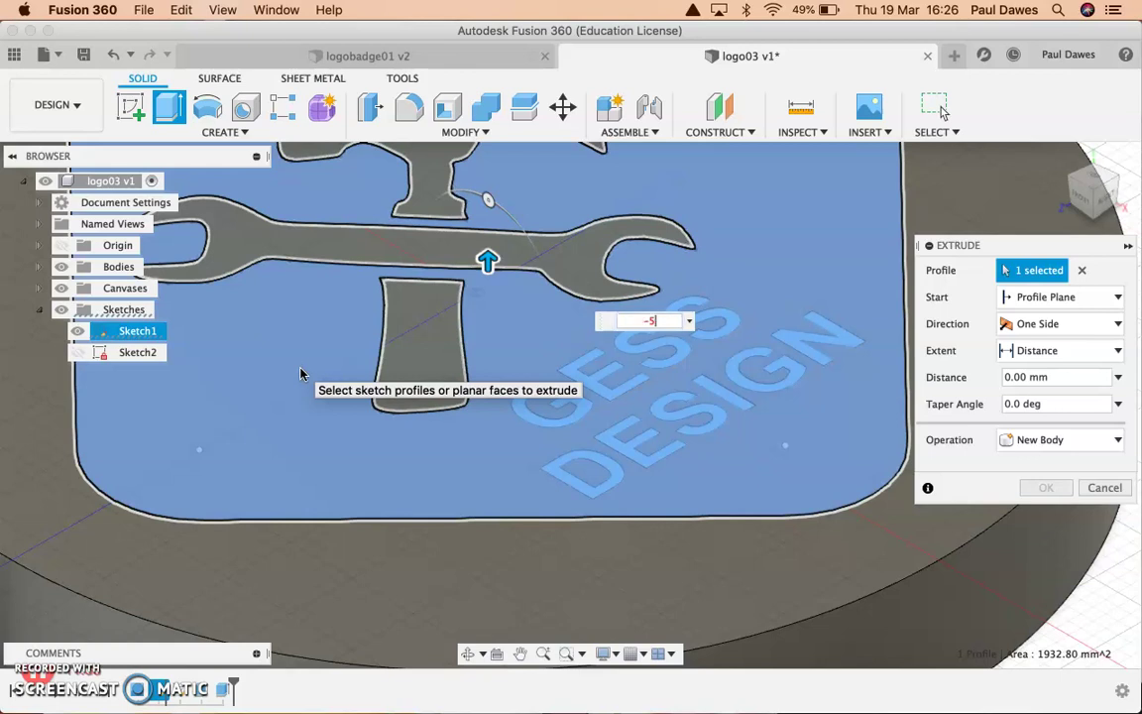
key(Return)
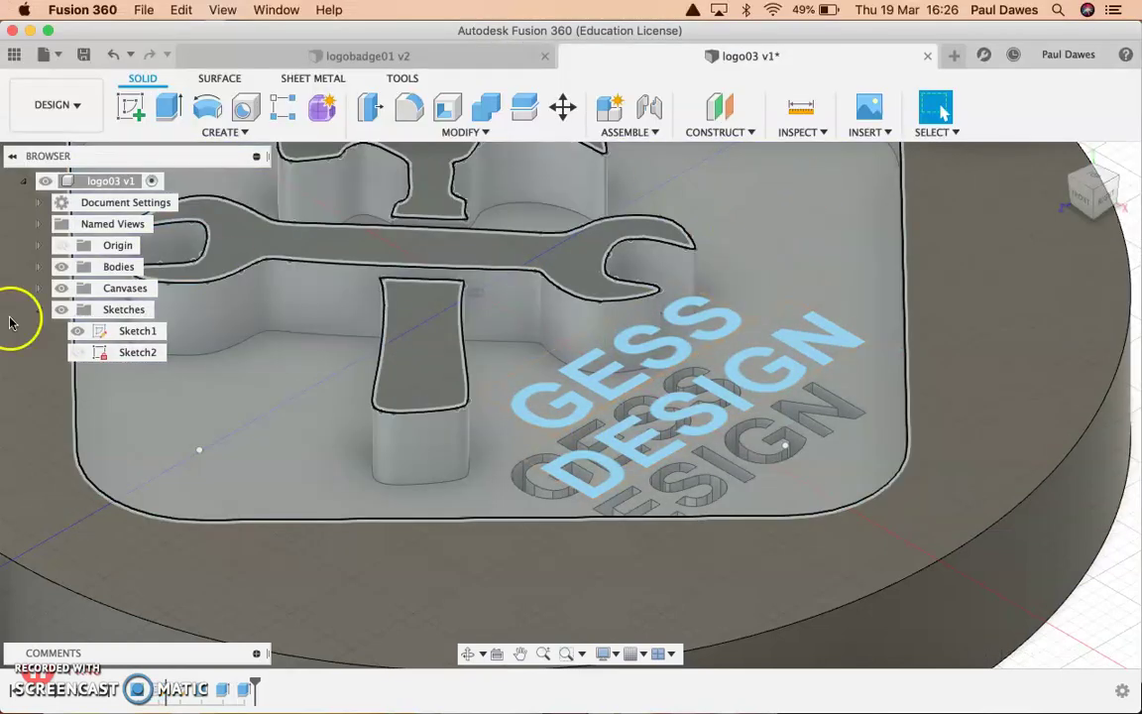
Hide Sketch1 and return to the home view of the badge
click(79, 335)
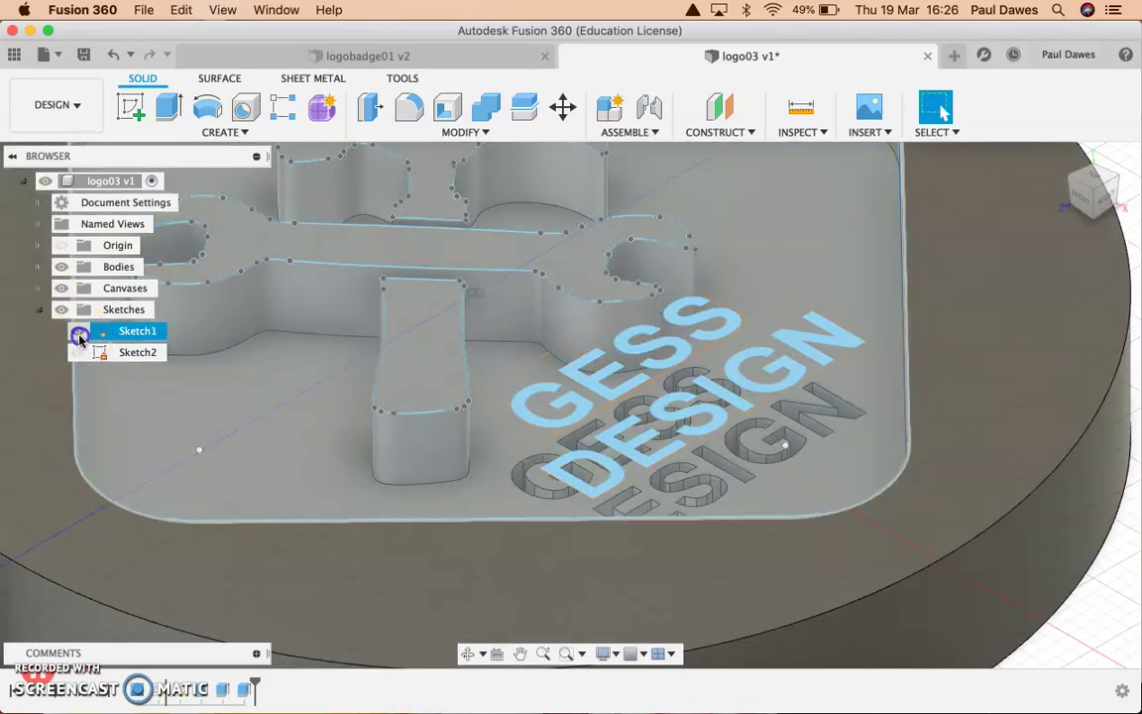
click(79, 335)
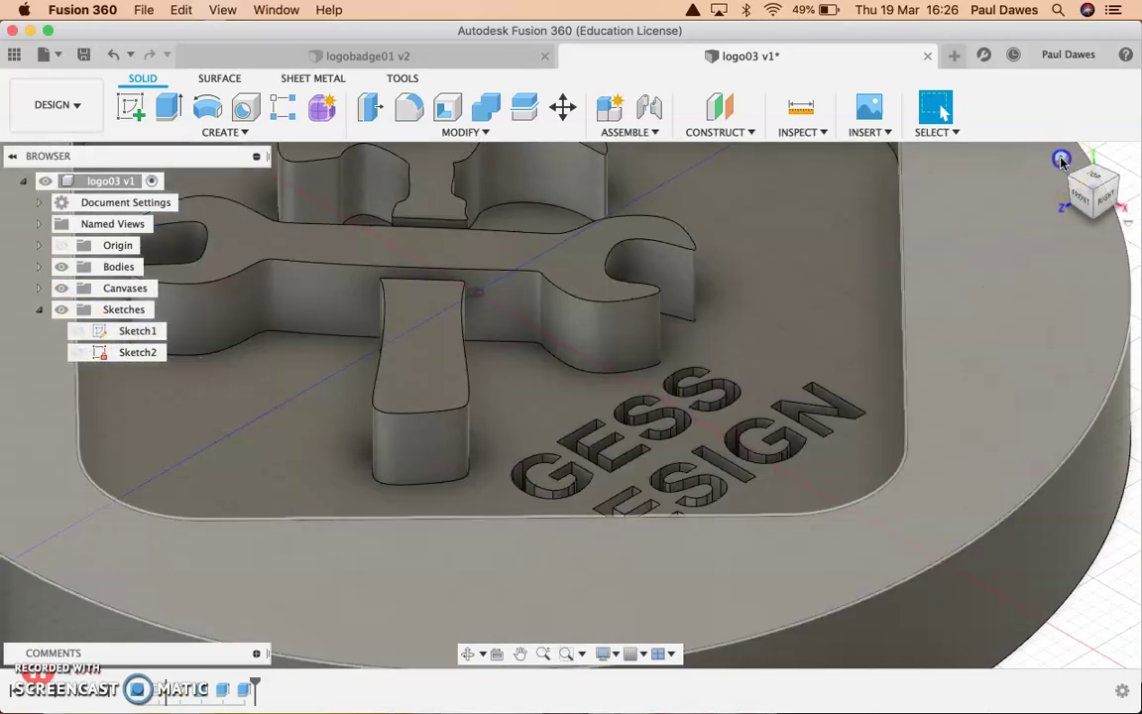
click(1060, 160)
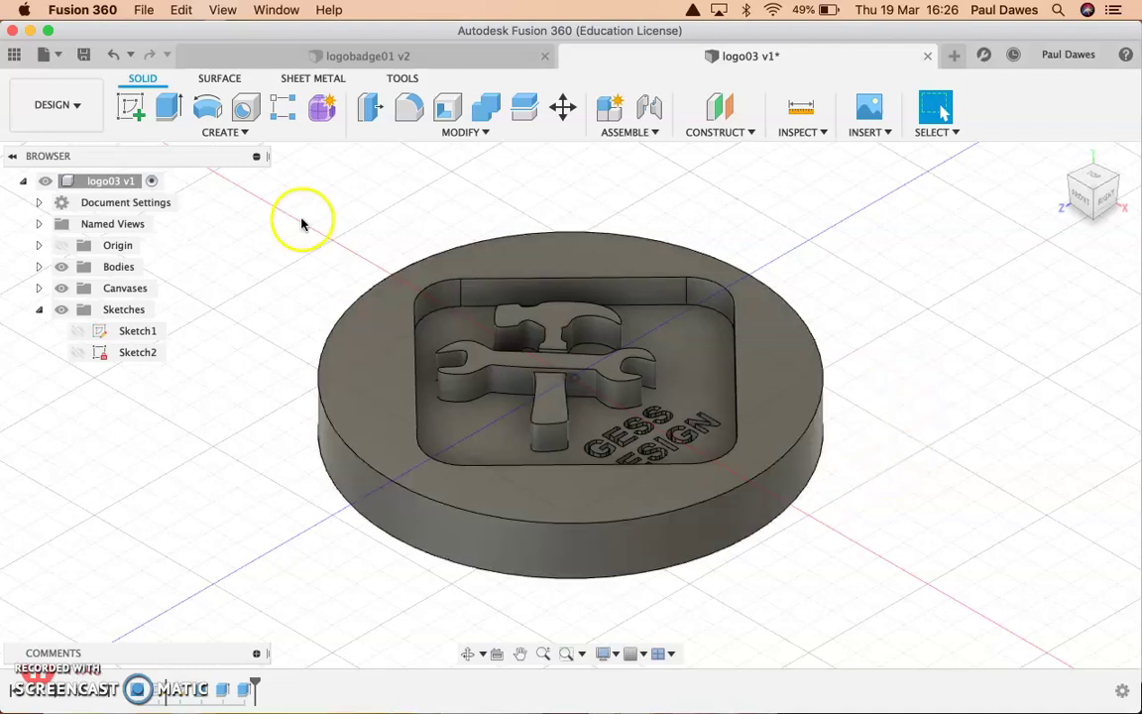
Fillet the upper edge loop of the rounded-square pocket with a 2 mm radius
click(412, 110)
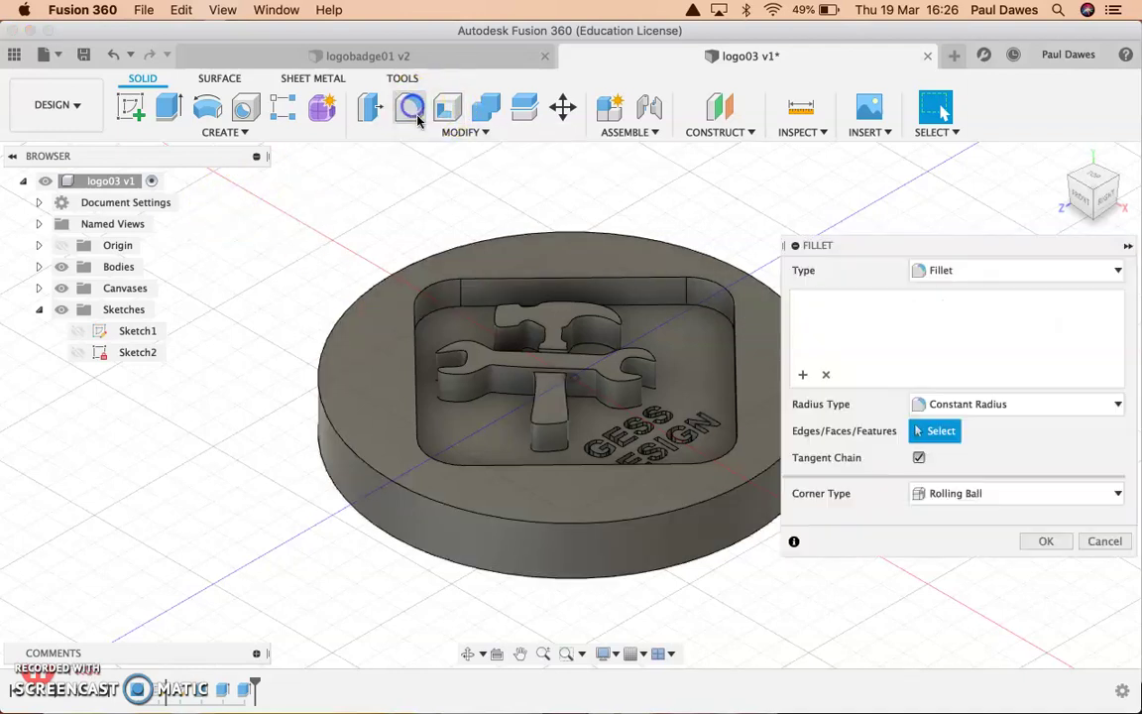
click(575, 283)
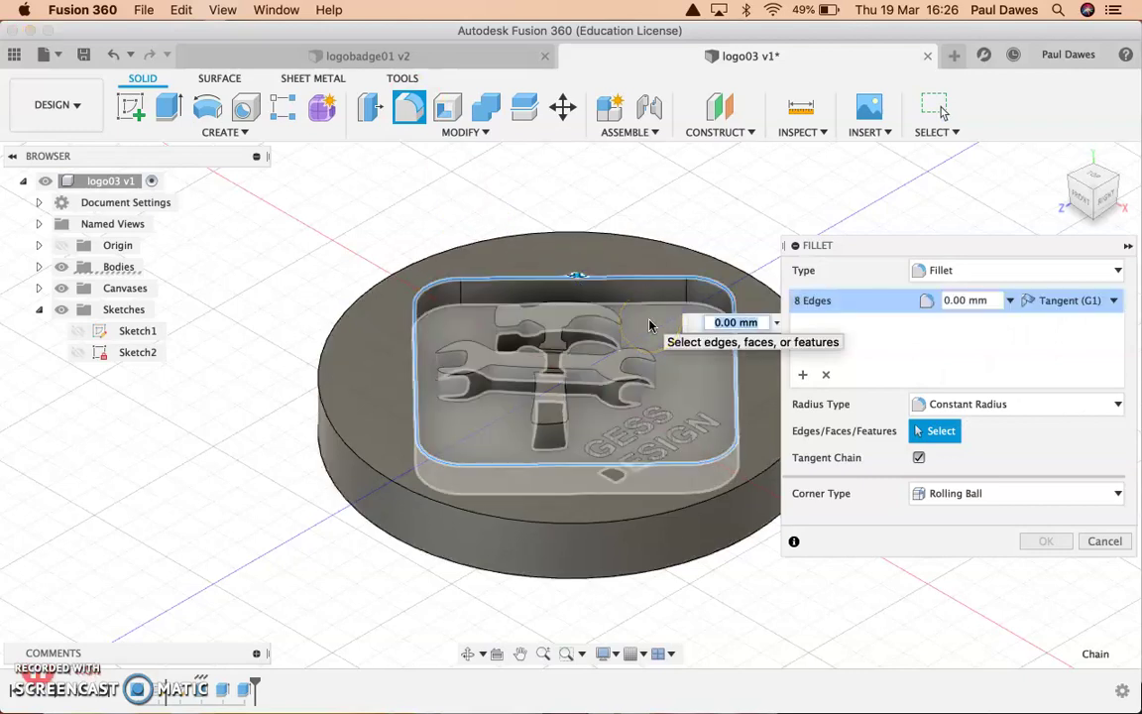
text(4)
key(Return)
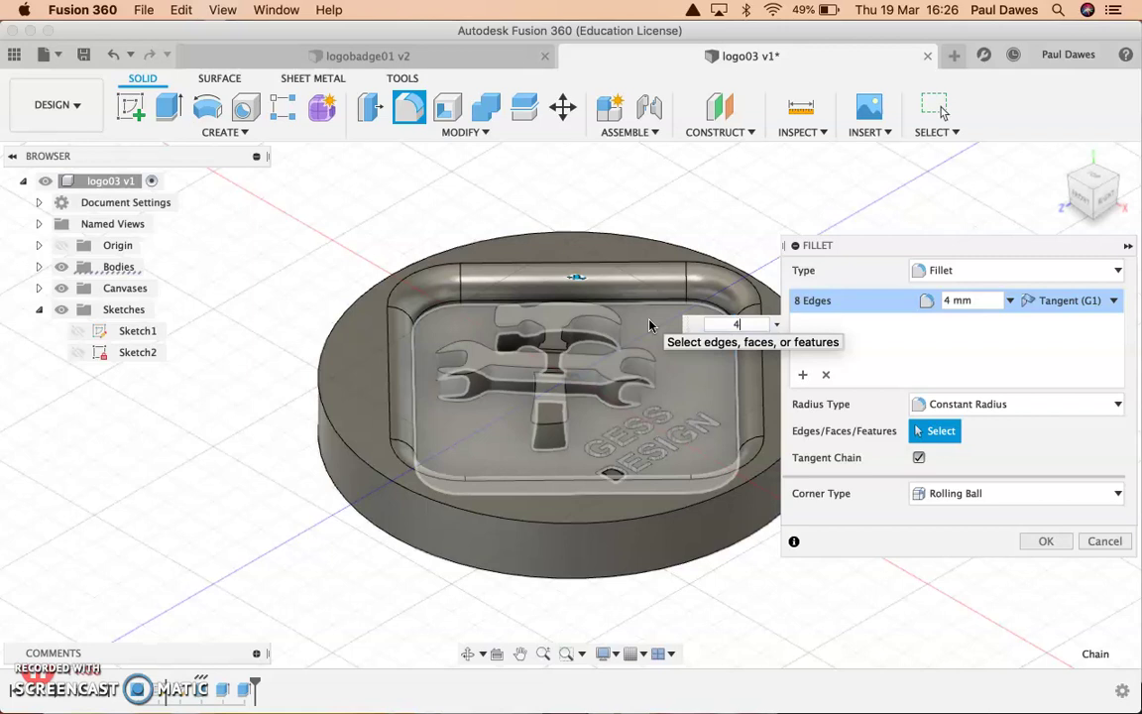
key(BackSpace)
text(2)
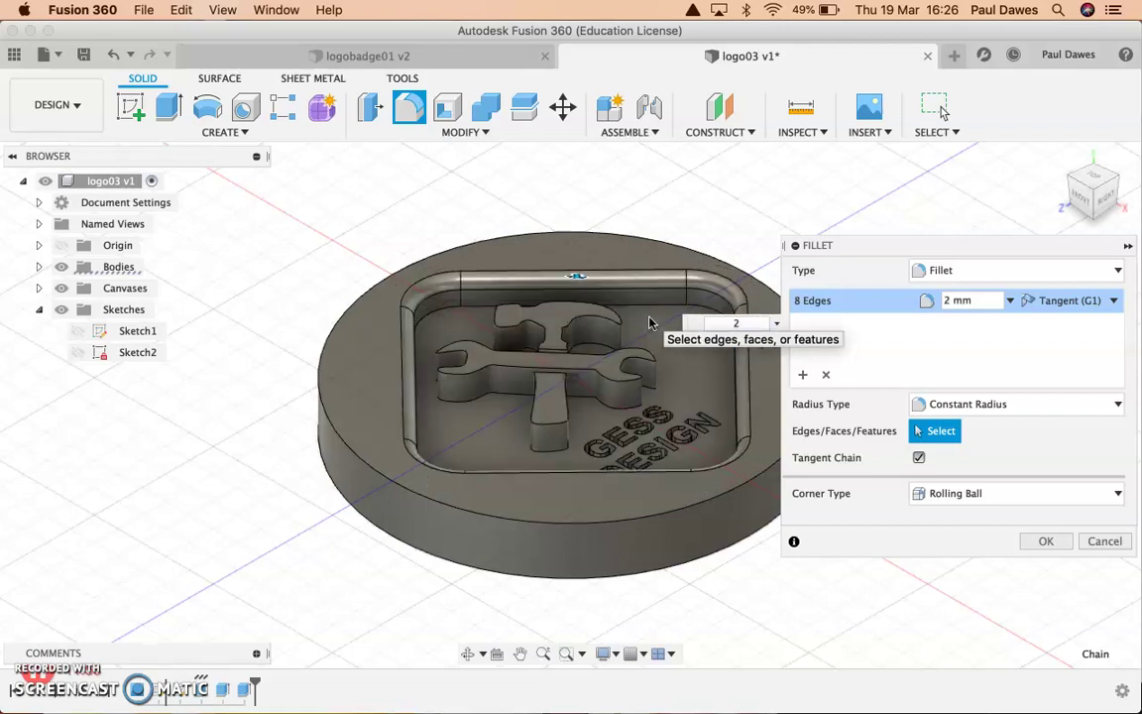
key(Return)
Fillet both the upper and lower outer circular edges of the badge with a 3 mm radius
drag(394, 412, 340, 443)
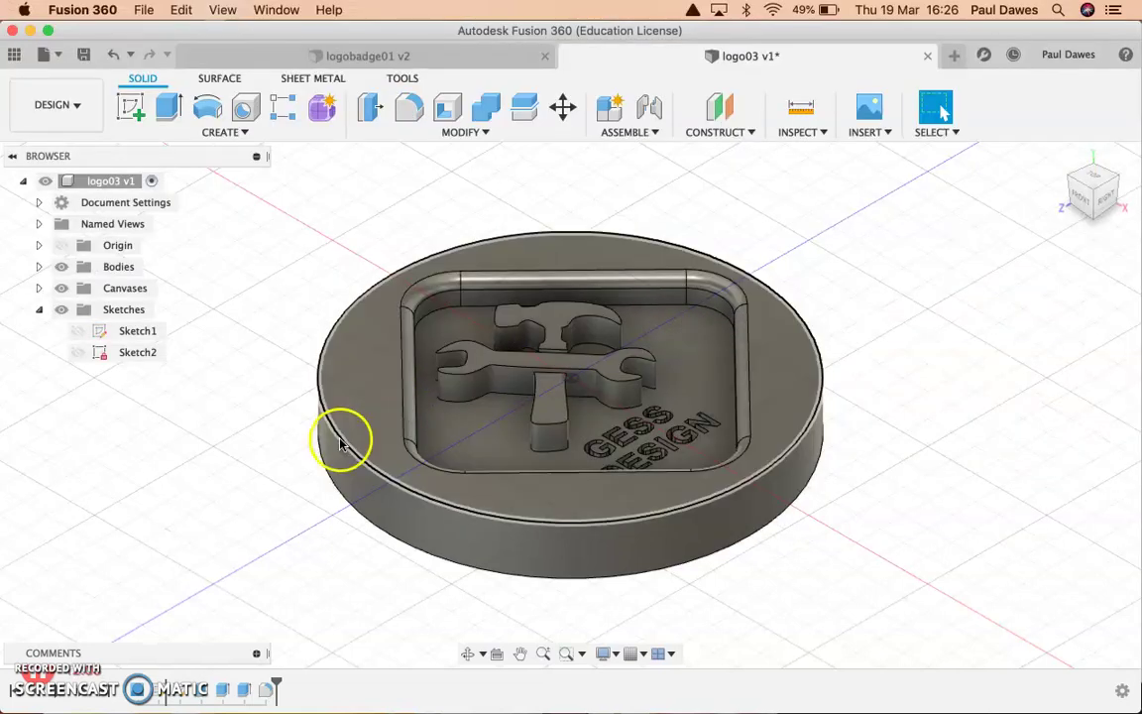
click(340, 443)
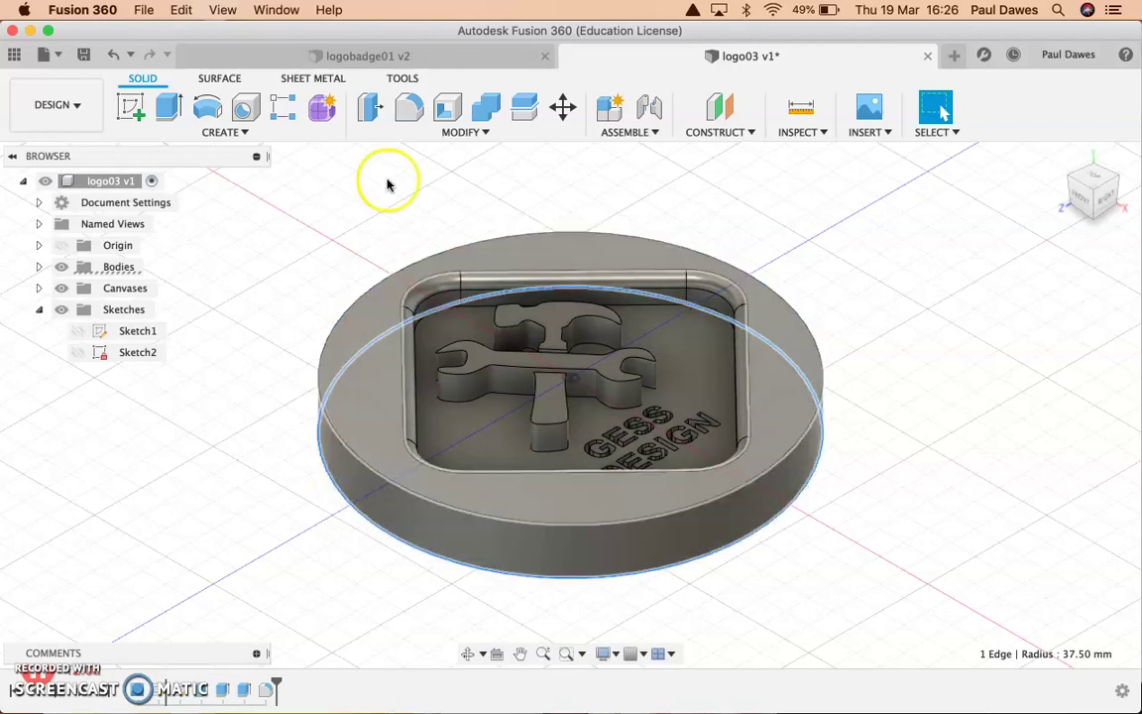
click(408, 107)
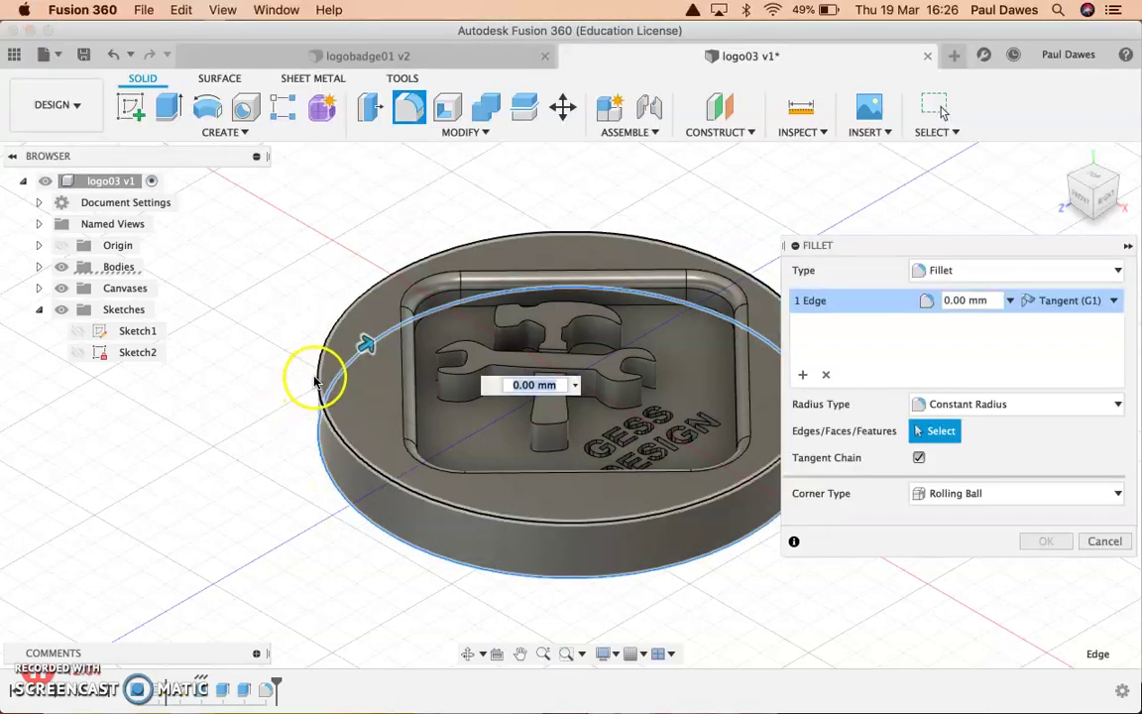
click(316, 380)
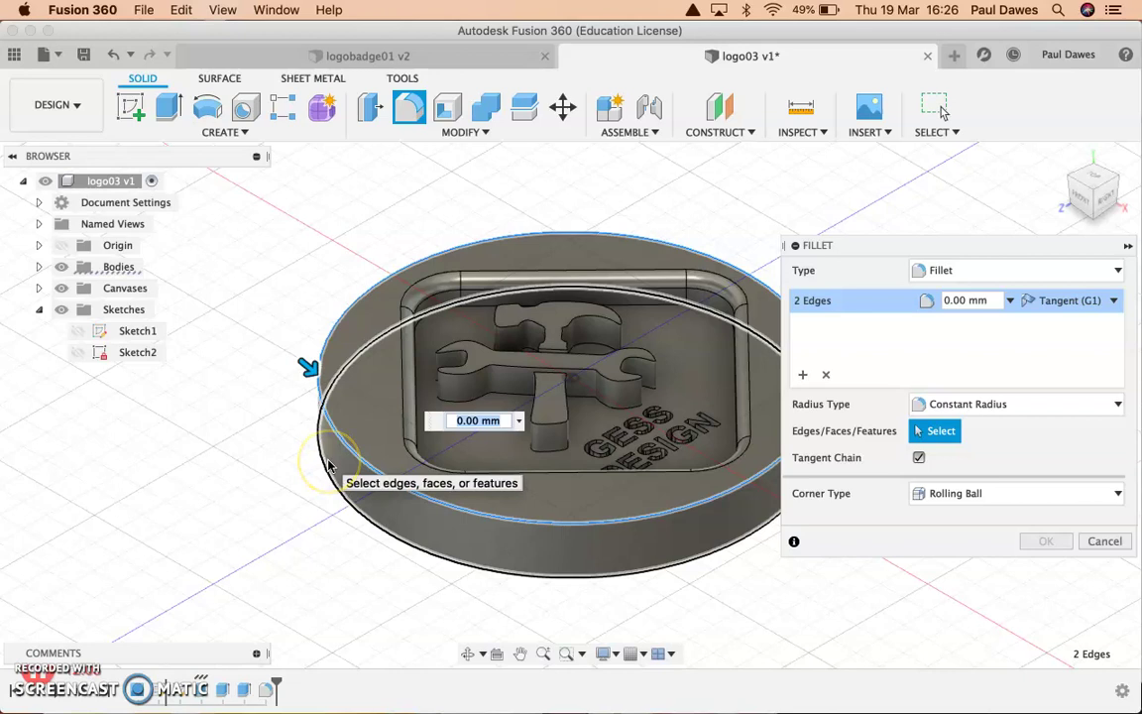
text(3)
key(Return)
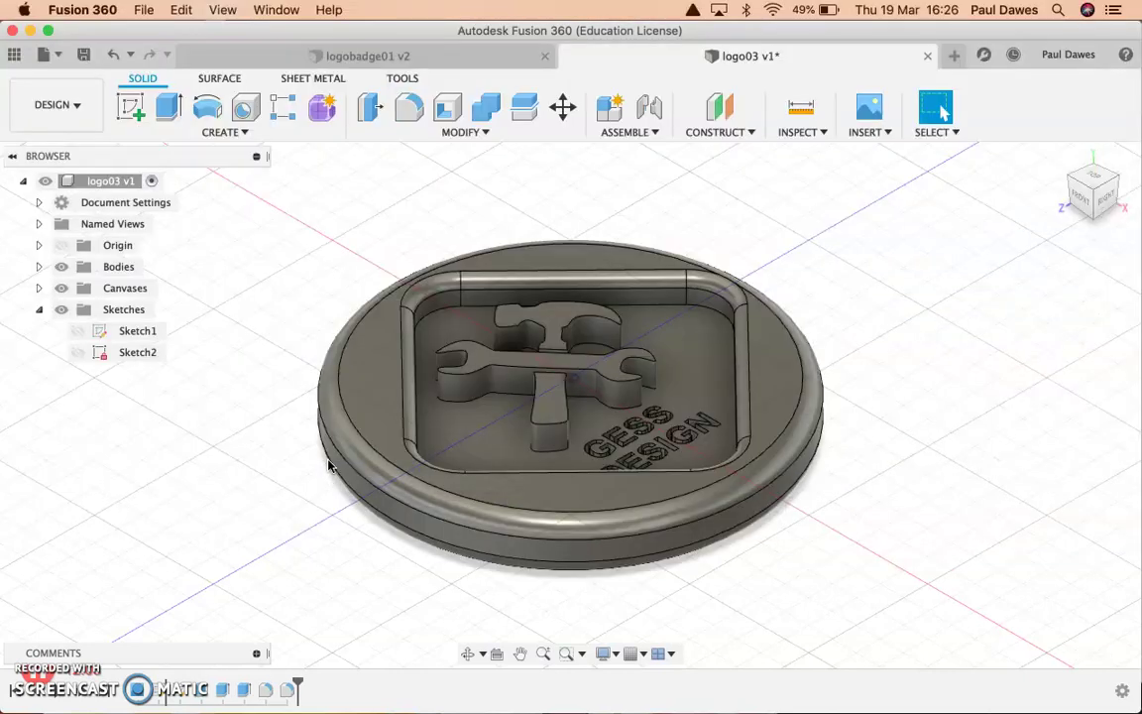
Examine the filleted badge from above, then switch to the Logo Badge Tutorial document in Chrome
click(454, 425)
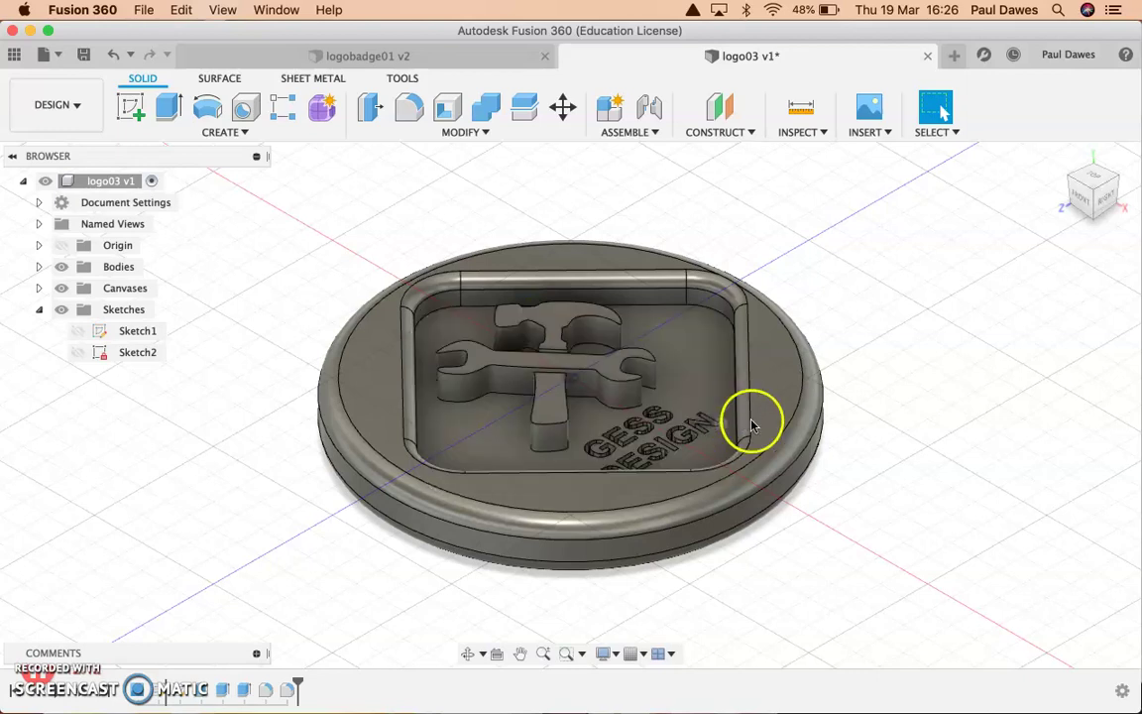
mouse_move(1076, 159)
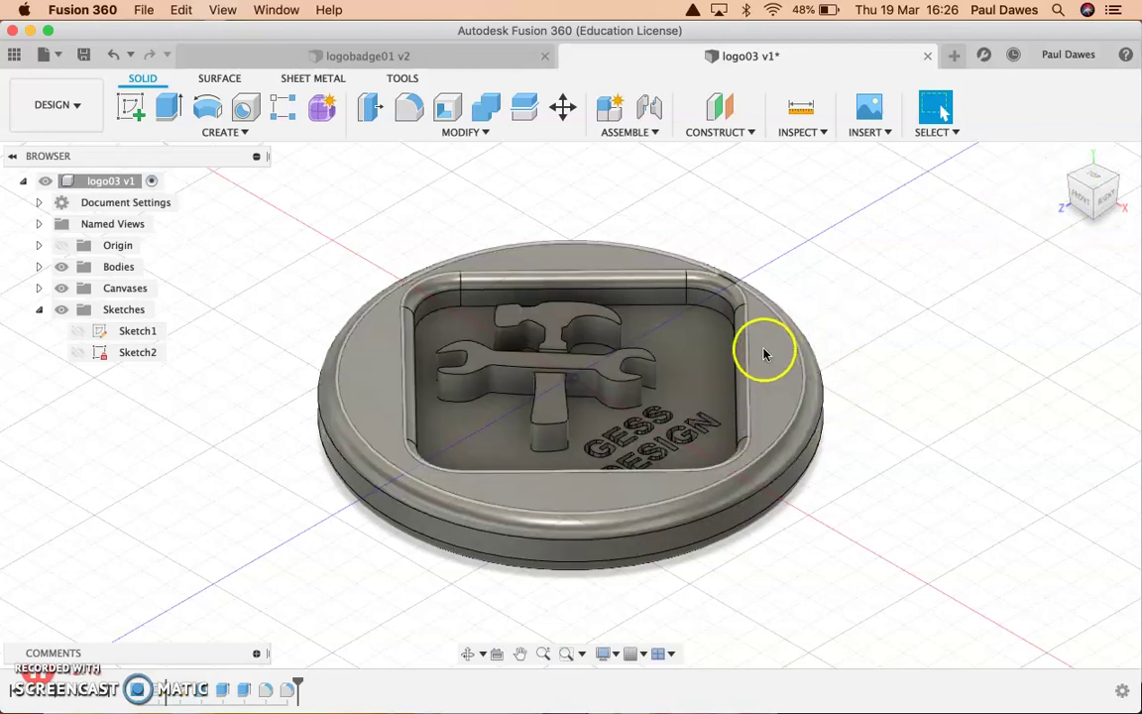
click(649, 381)
click(941, 112)
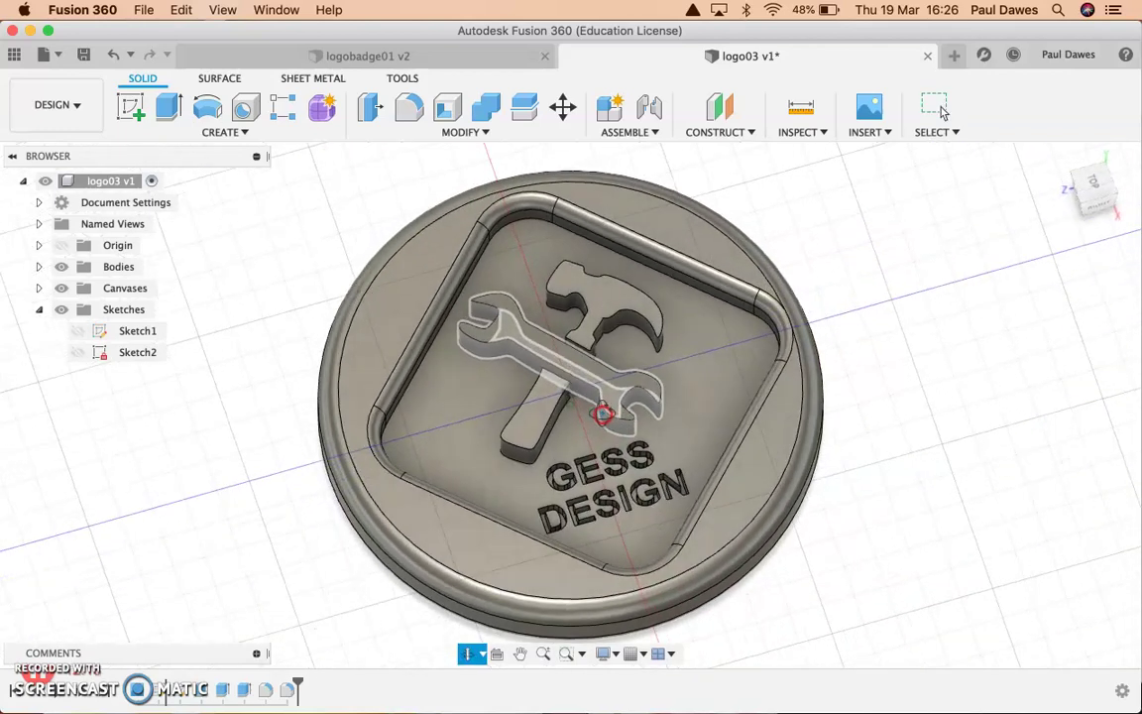
shift+middle_drag(709, 401, 888, 410)
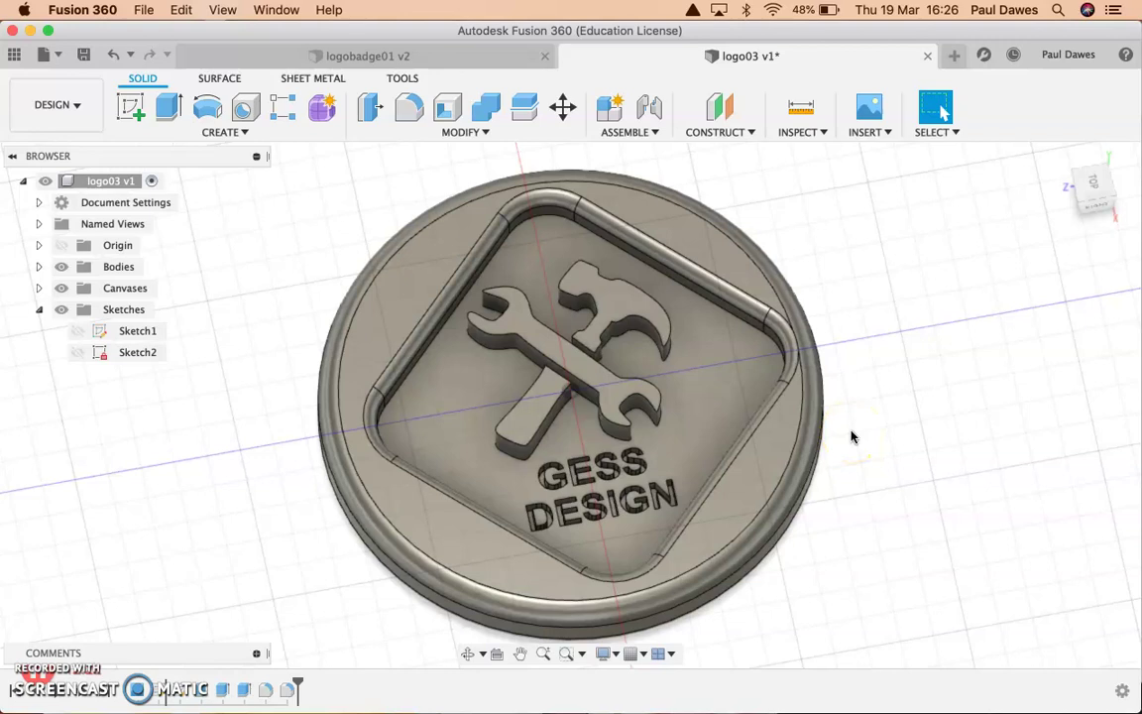
key(super+Tab)
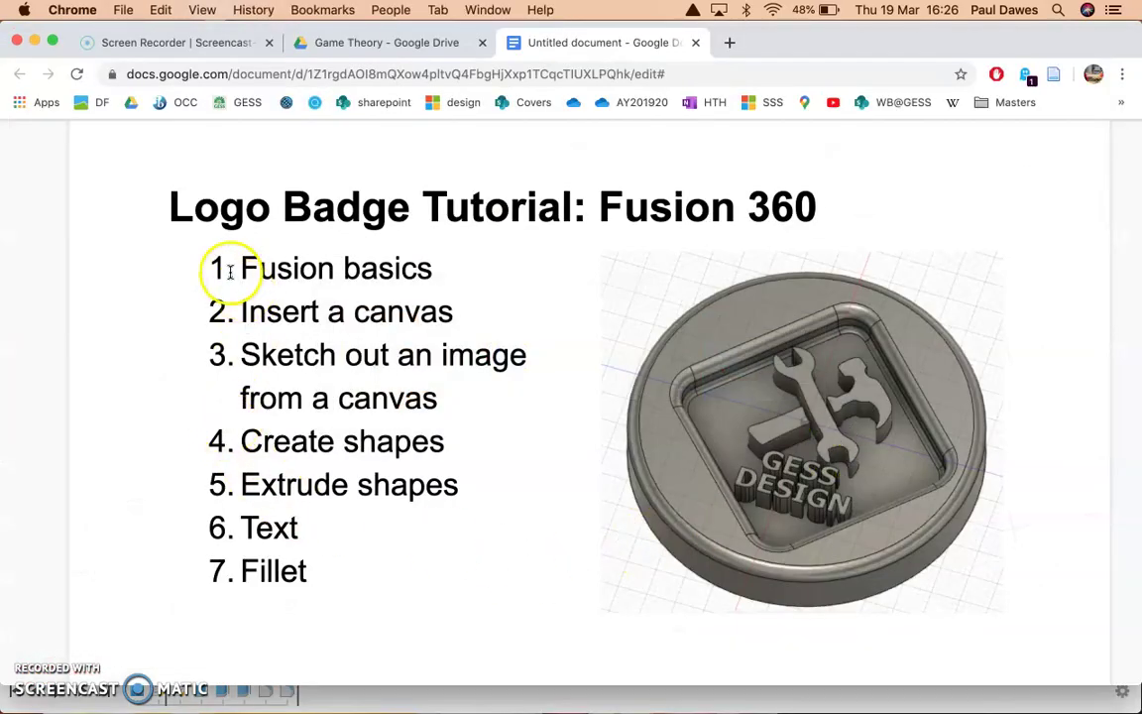